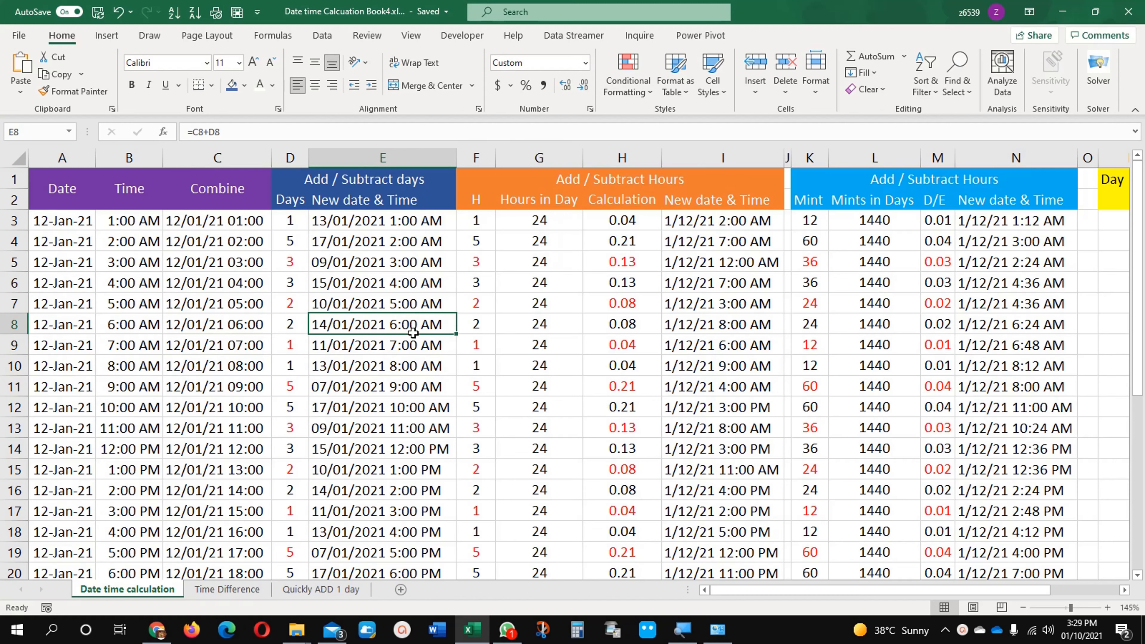
Step: Switch to the Control Panel and set the Windows region's short date format to MM/DD/YYYY
{"action": "left_click", "coordinate": [239, 327]}
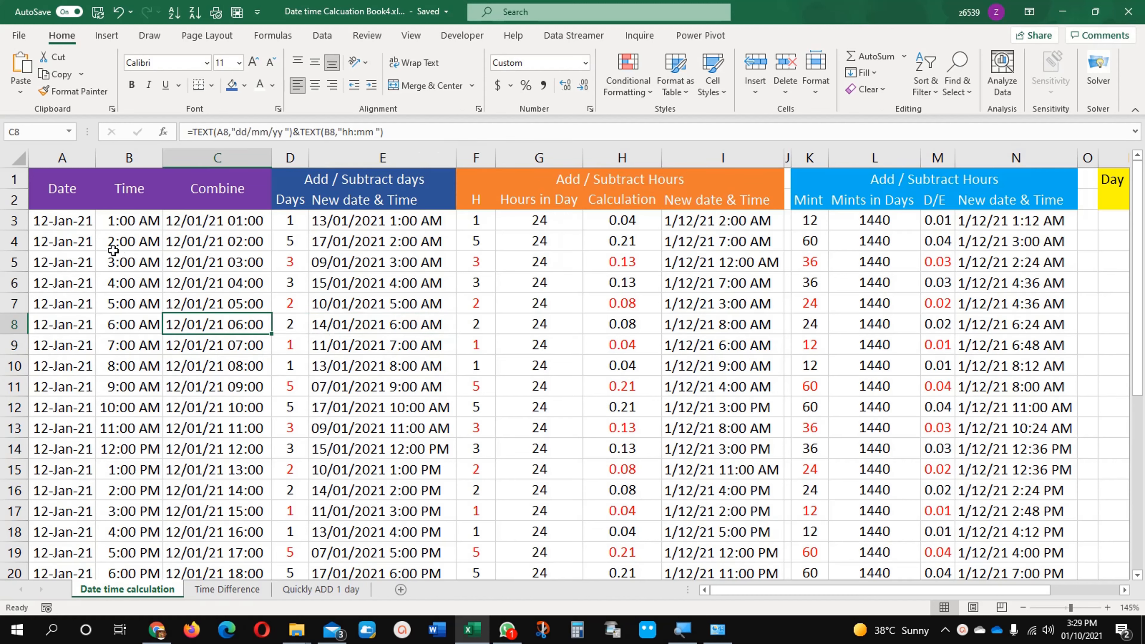
{"action": "left_click", "coordinate": [72, 227]}
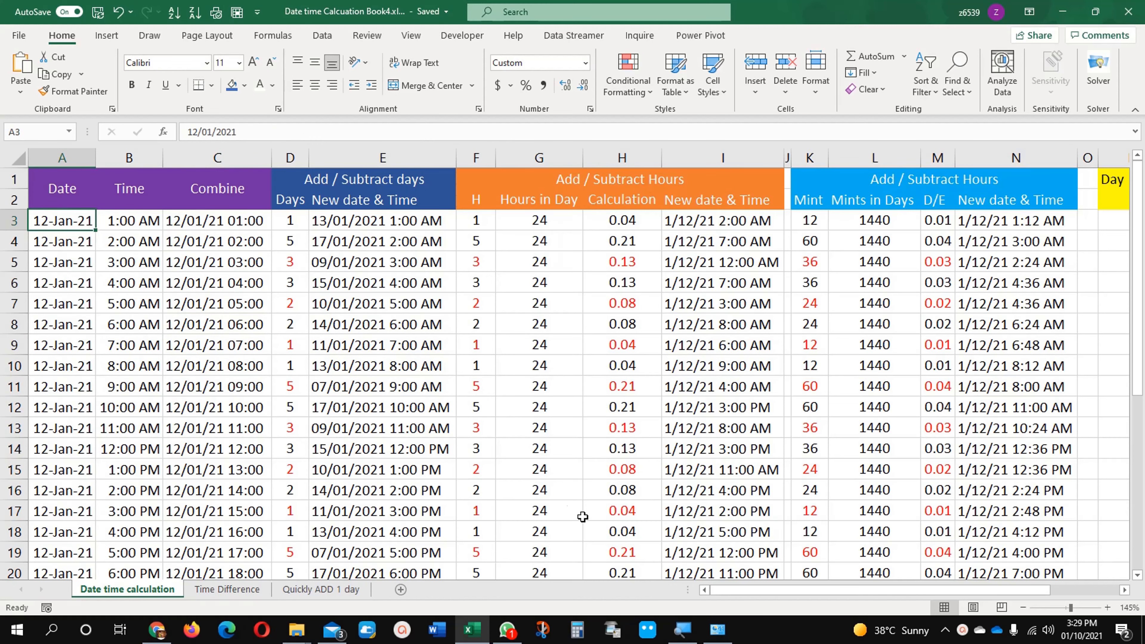
{"action": "left_click", "coordinate": [716, 629]}
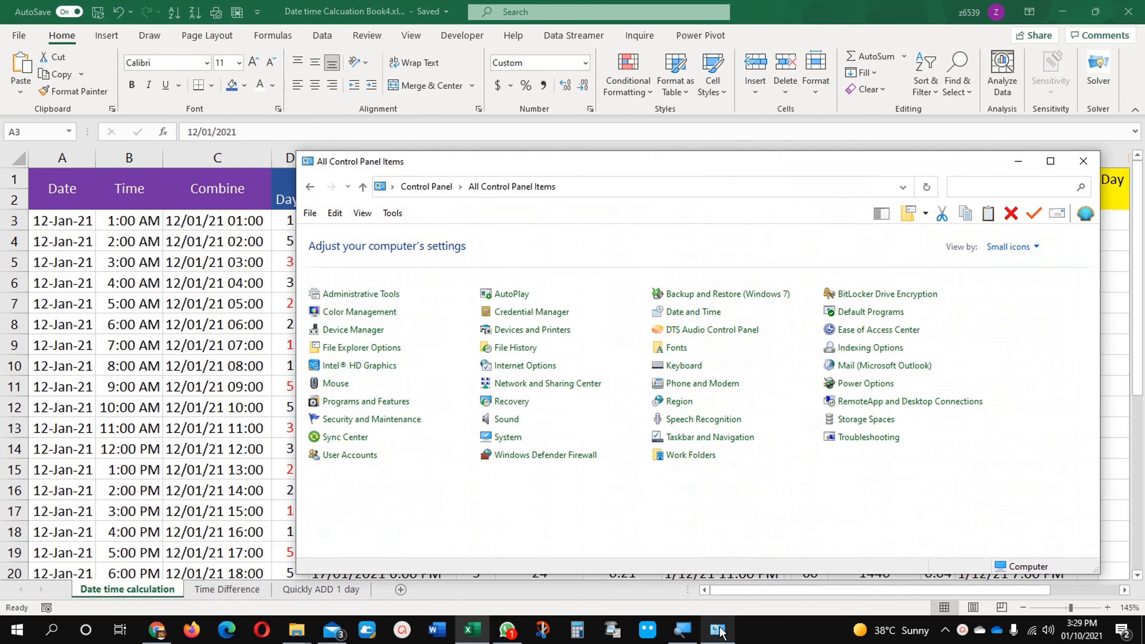
{"action": "left_click", "coordinate": [682, 409]}
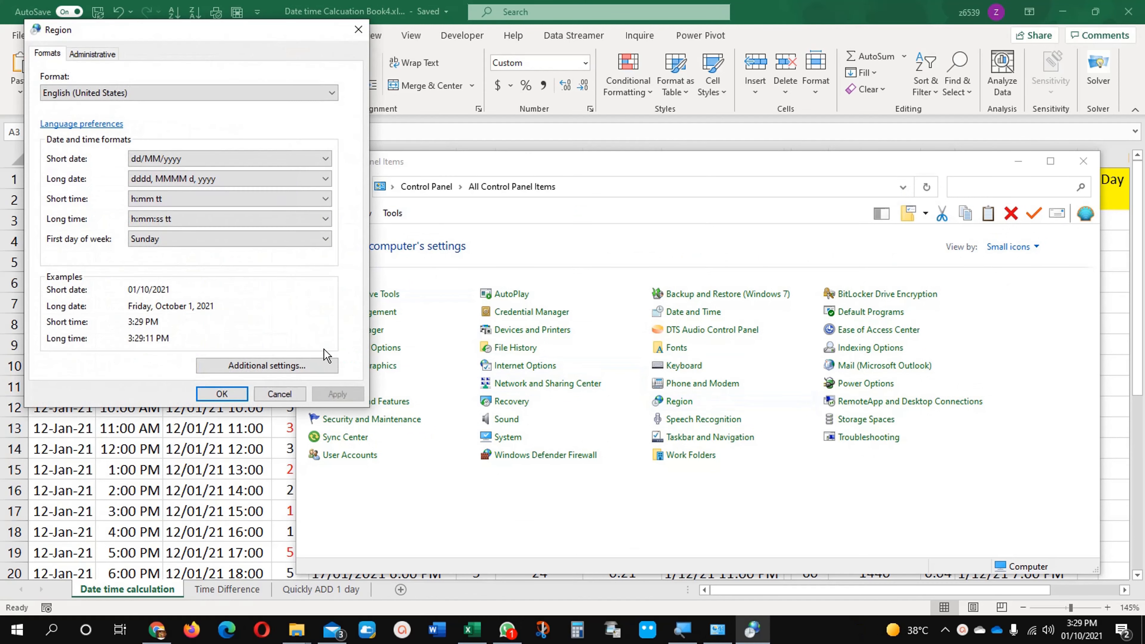
{"action": "left_click", "coordinate": [307, 368]}
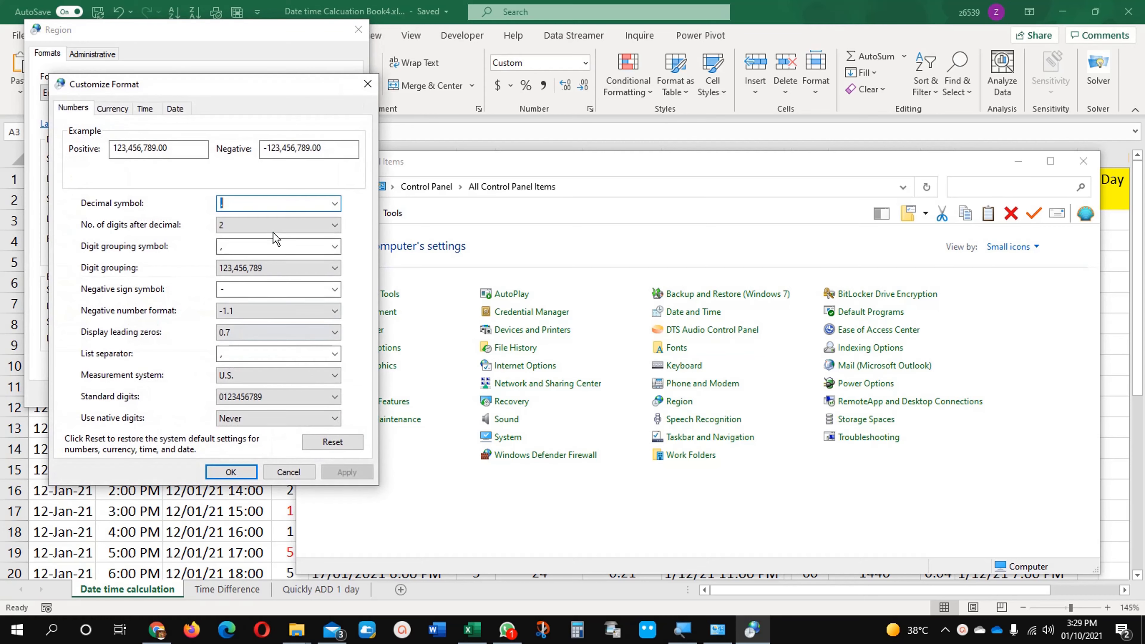
{"action": "left_click", "coordinate": [175, 109]}
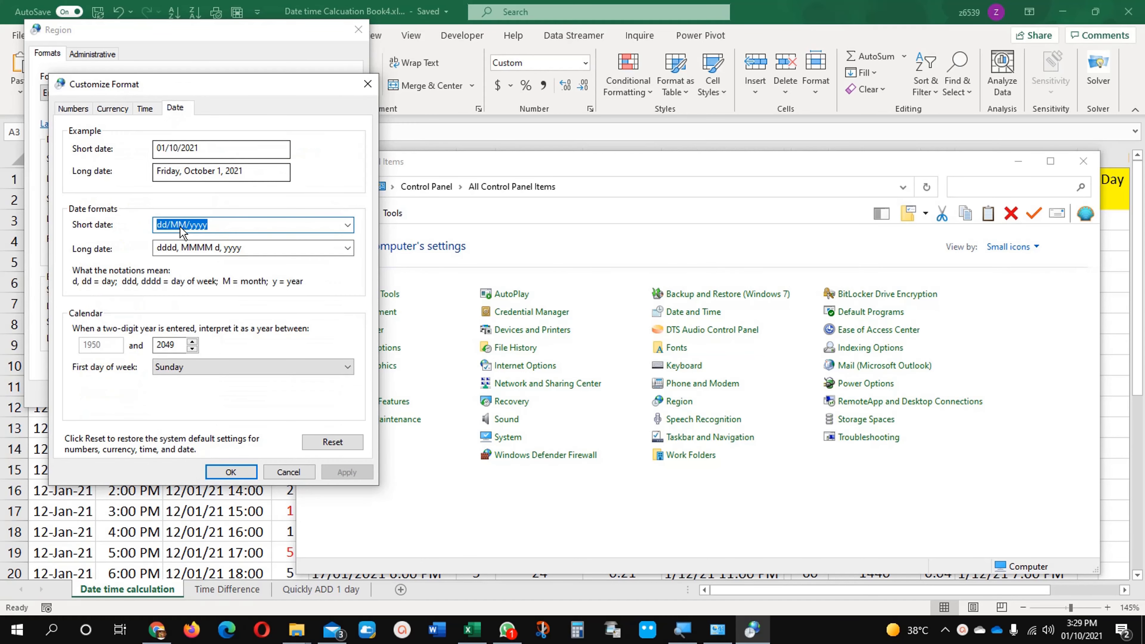
{"action": "left_click", "coordinate": [166, 224]}
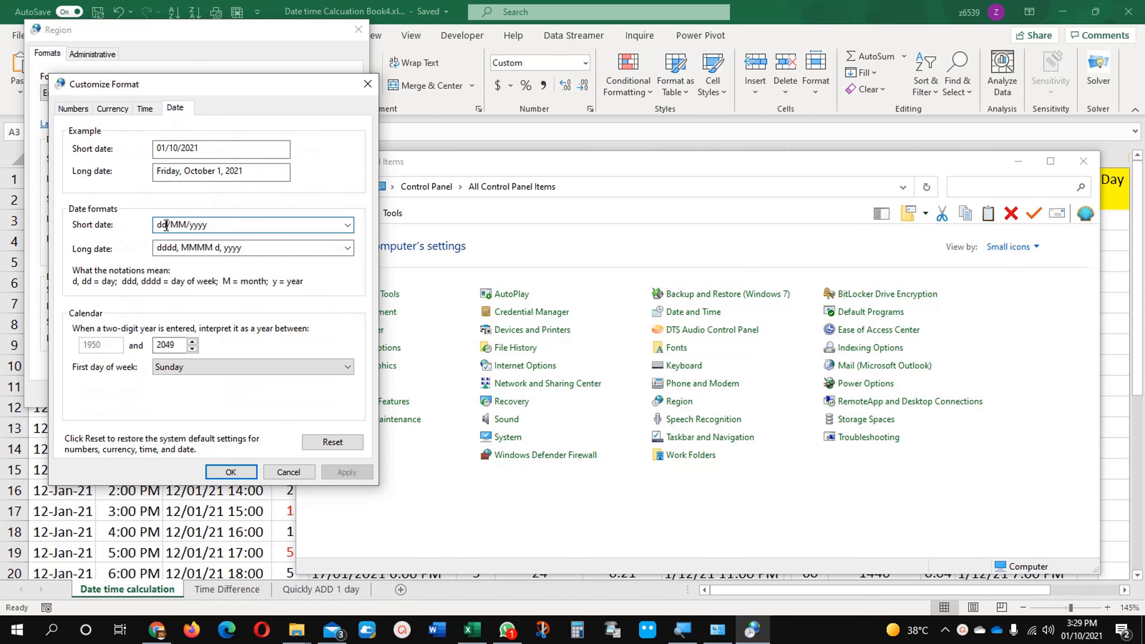
{"action": "left_click_drag", "start_coordinate": [214, 227], "coordinate": [137, 229]}
{"action": "type", "text": "MM"}
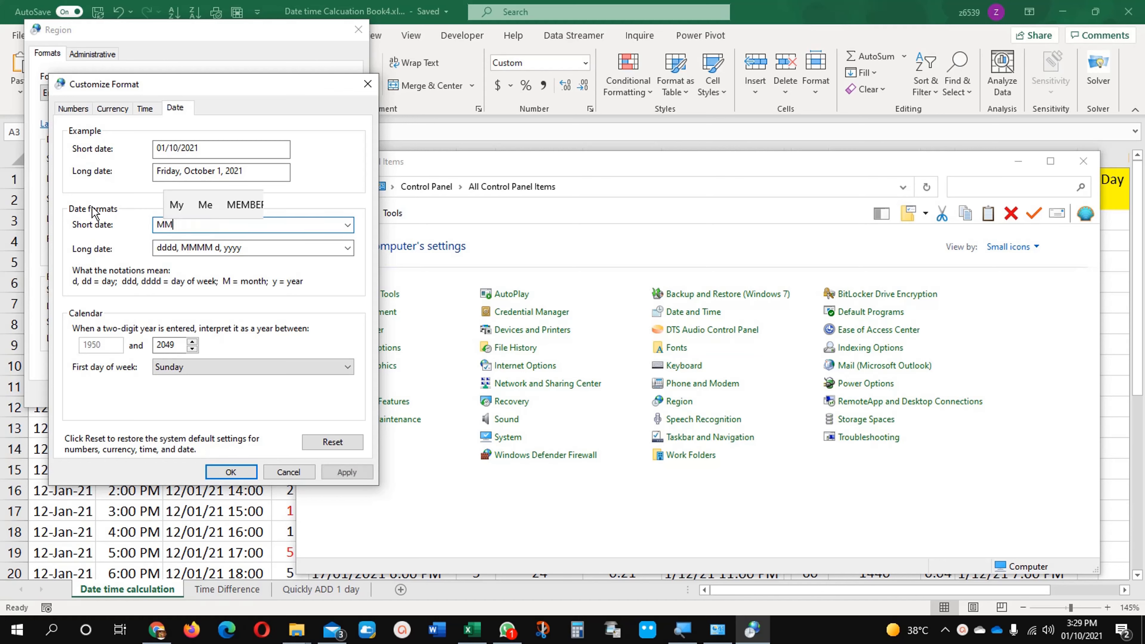
{"action": "type", "text": "/DD/YYYY"}
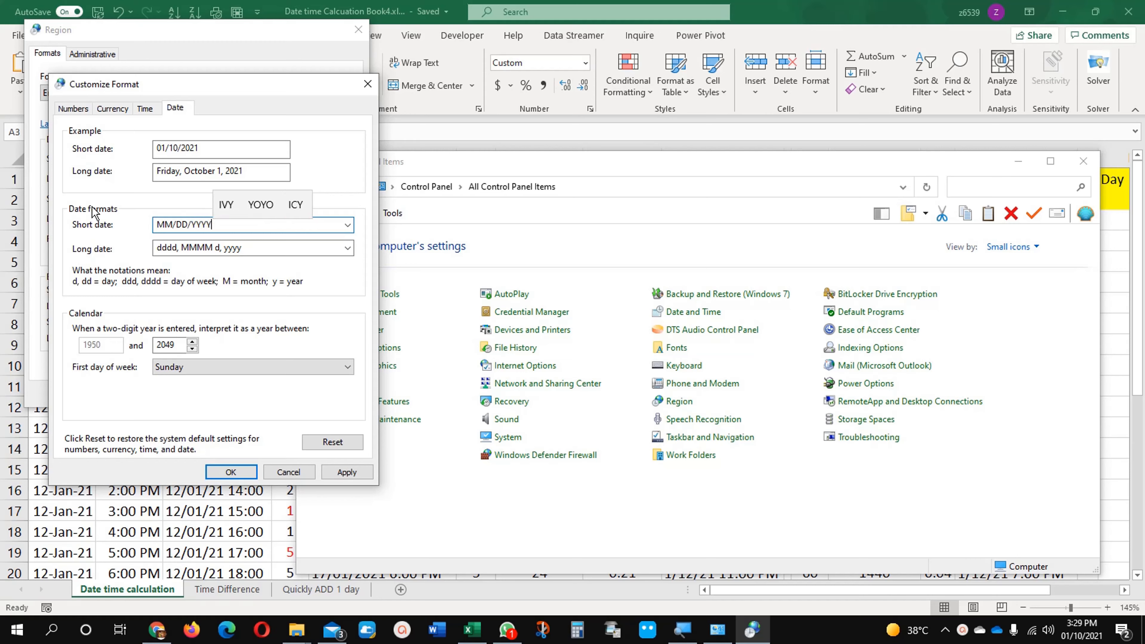
{"action": "left_click", "coordinate": [245, 475]}
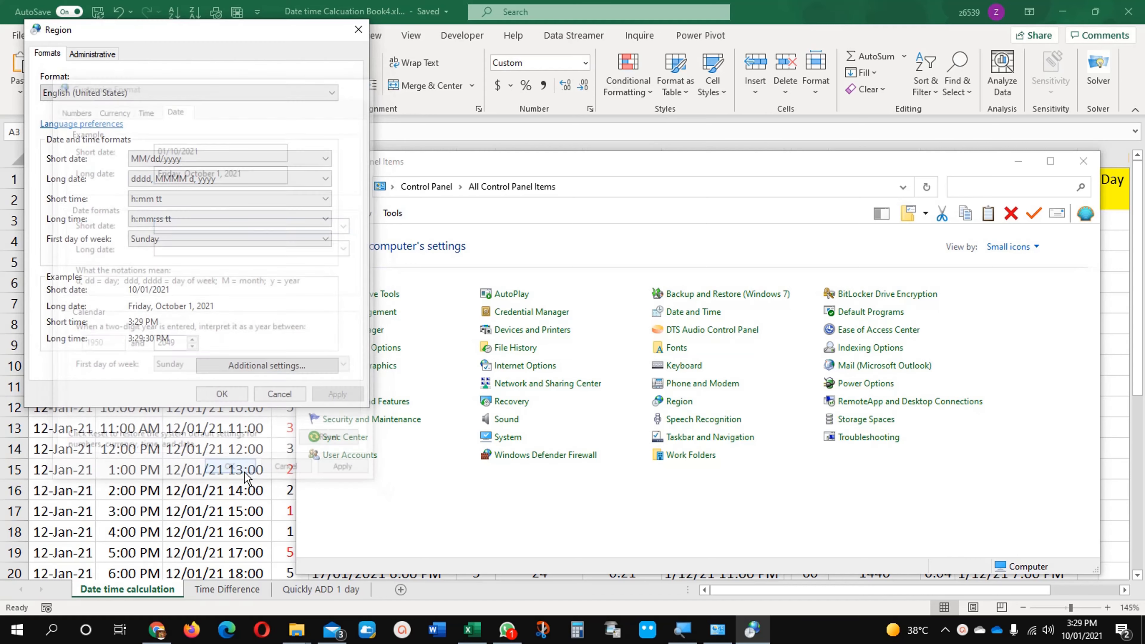
{"action": "left_click", "coordinate": [232, 396]}
{"action": "left_click", "coordinate": [221, 441]}
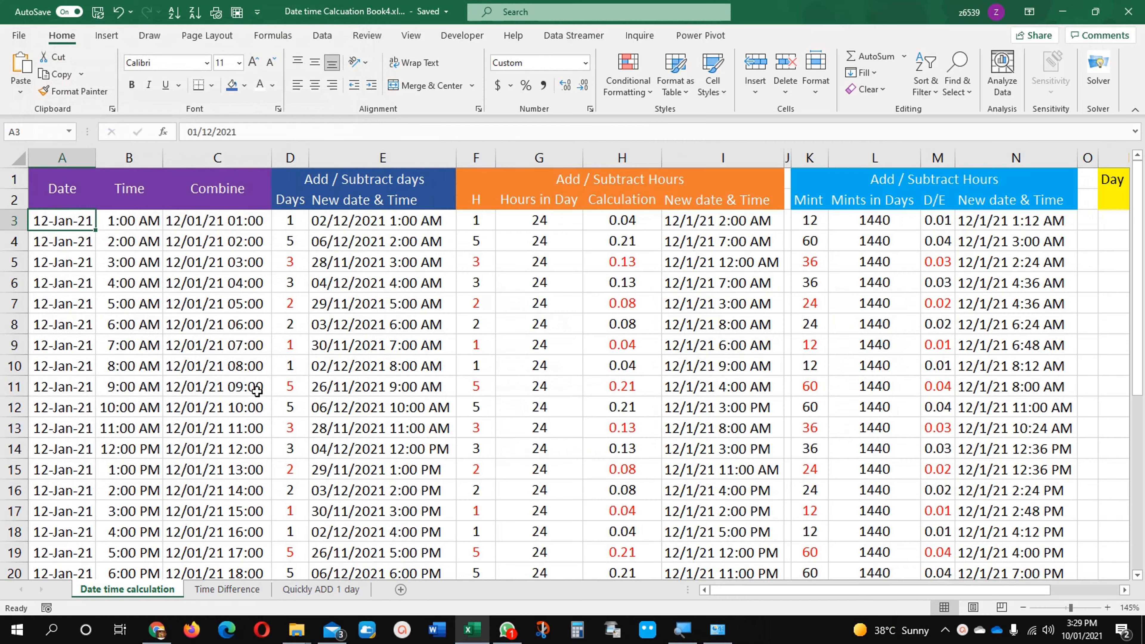
Step: Examine the New date & Time formula in E5 together with its source cells C5 and D5
{"action": "left_click", "coordinate": [351, 266]}
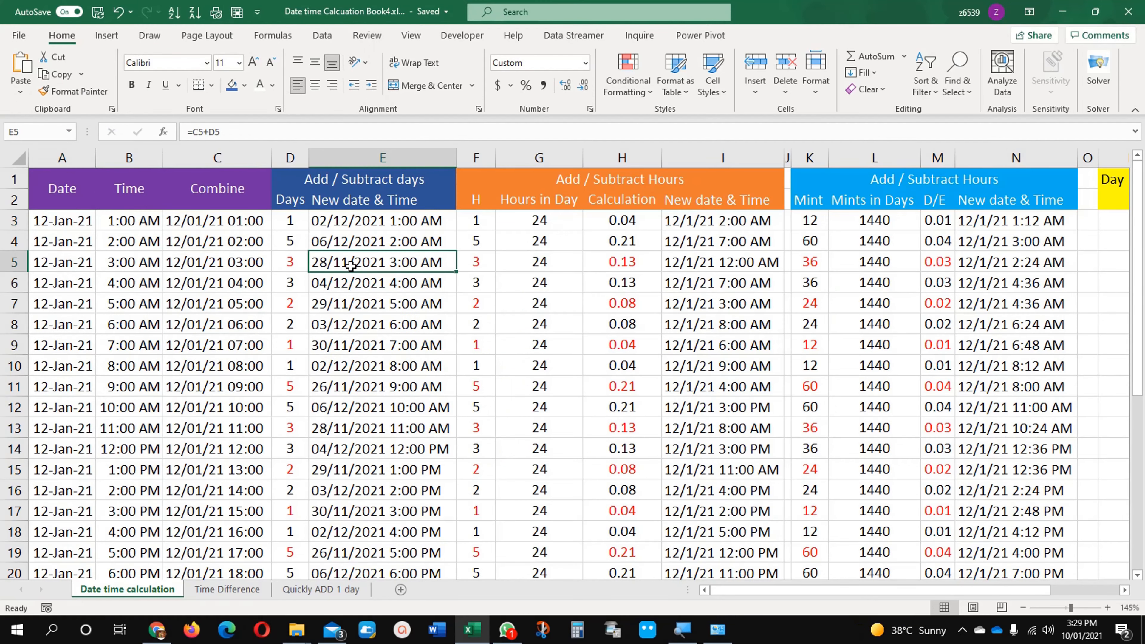
{"action": "left_click", "coordinate": [251, 272]}
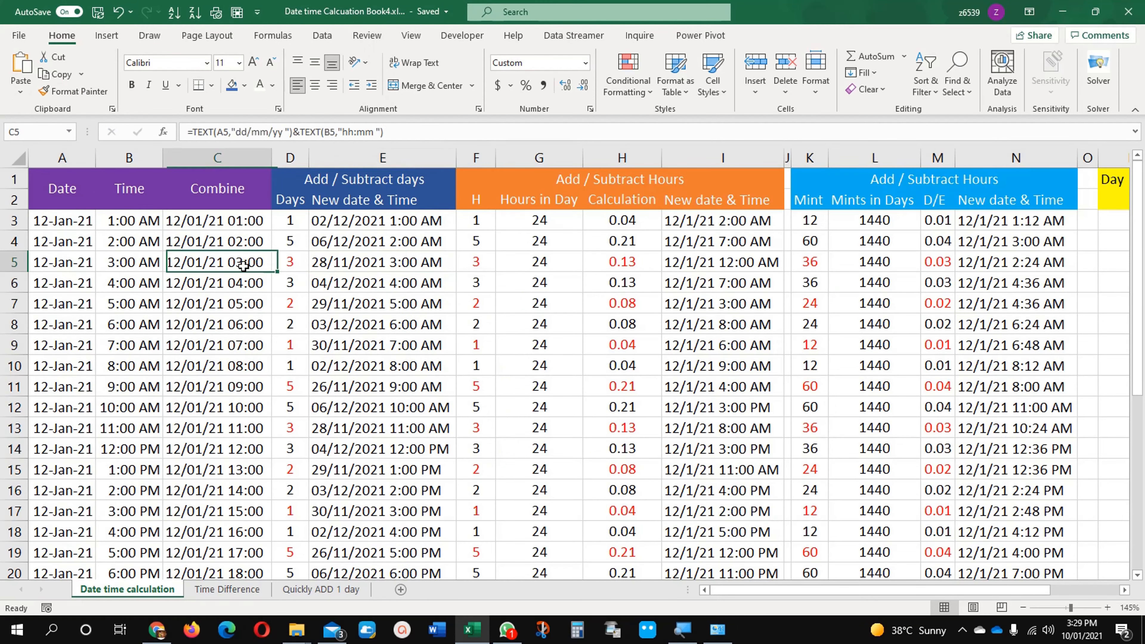
{"action": "key", "text": "Right"}
{"action": "key", "text": "Right"}
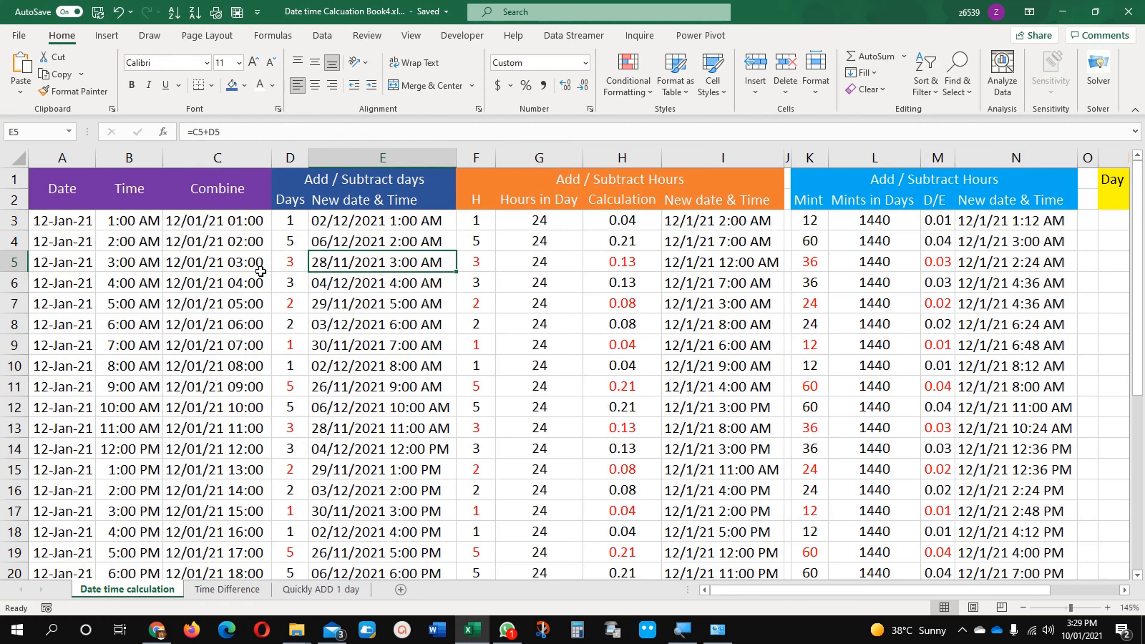
{"action": "left_click", "coordinate": [290, 264]}
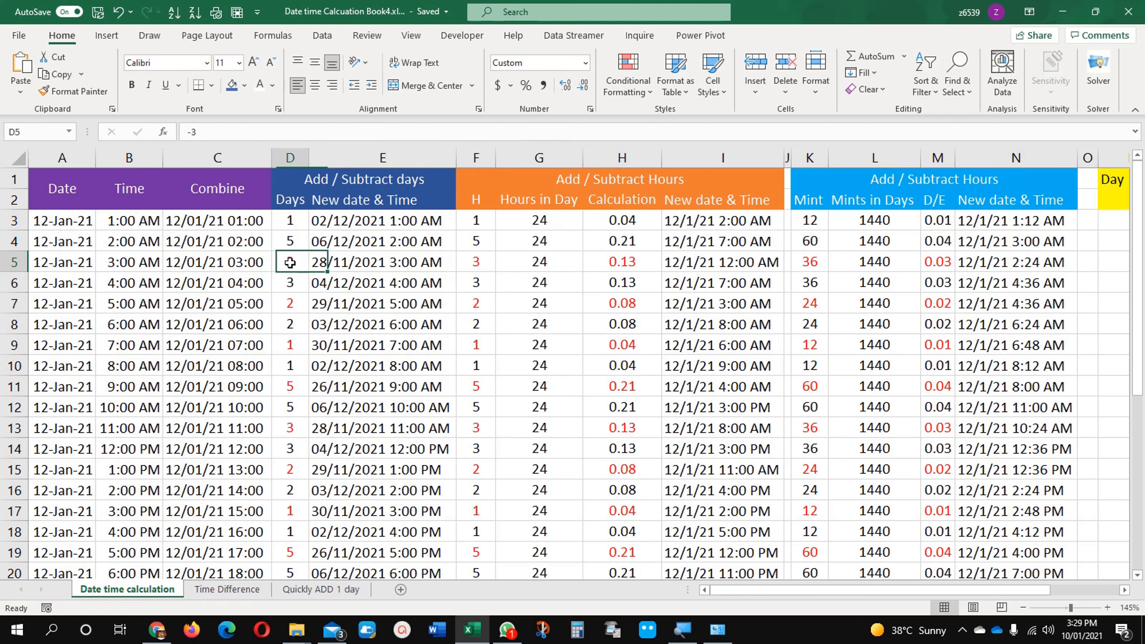
{"action": "left_click", "coordinate": [329, 266]}
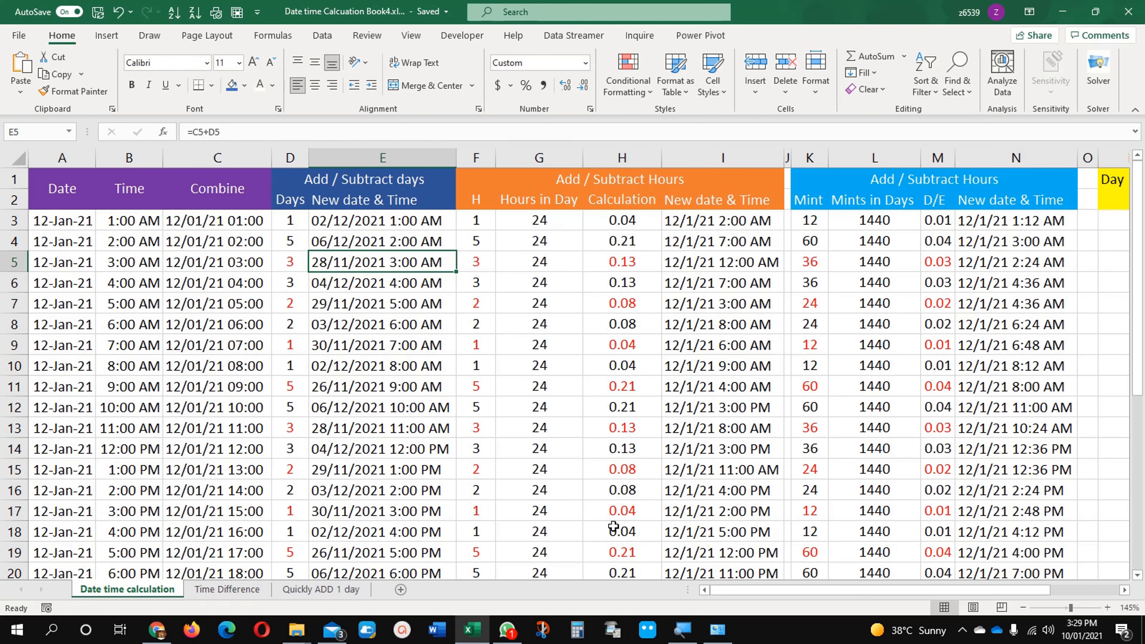
Step: Switch to the Control Panel and set the Windows region's short date format to DD/MM/YYYY
{"action": "left_click", "coordinate": [717, 629]}
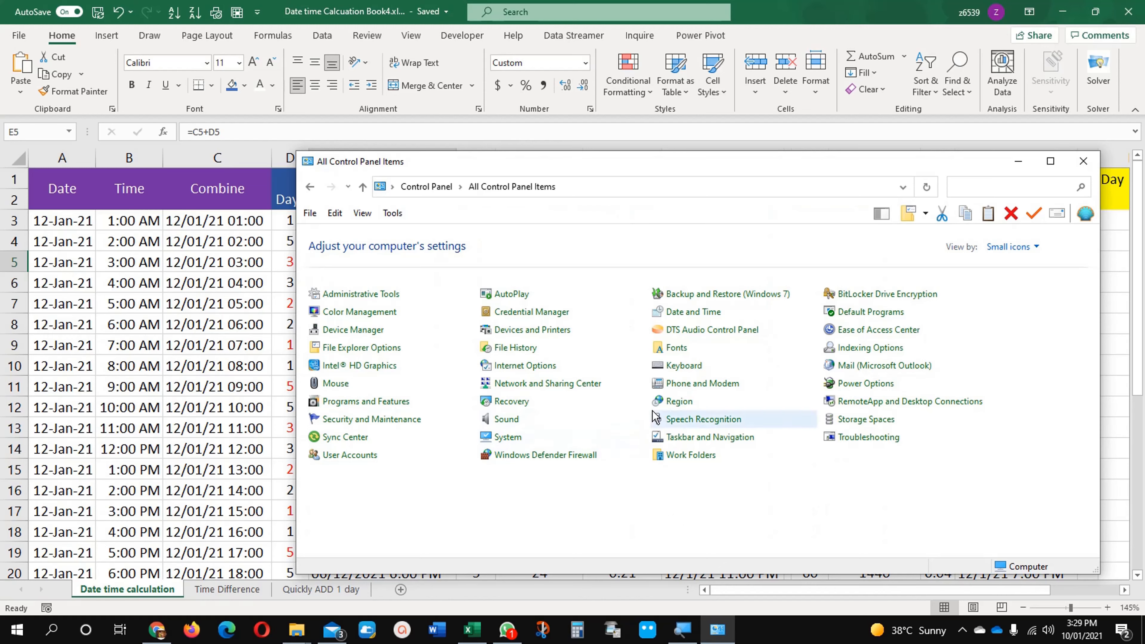
{"action": "left_click", "coordinate": [682, 405]}
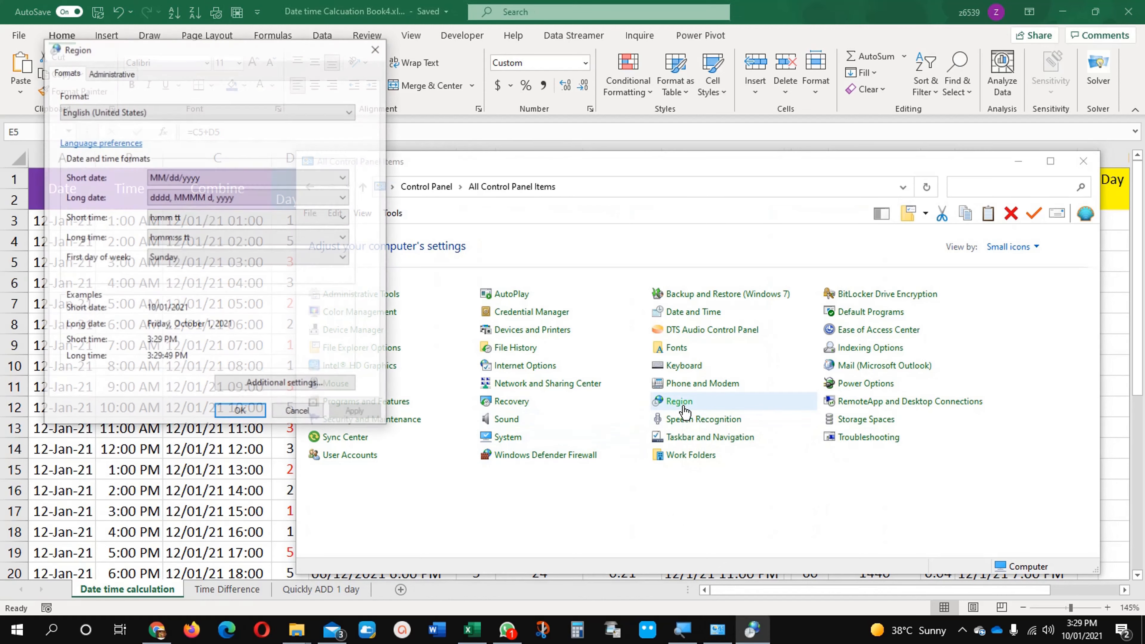
{"action": "left_click", "coordinate": [306, 385]}
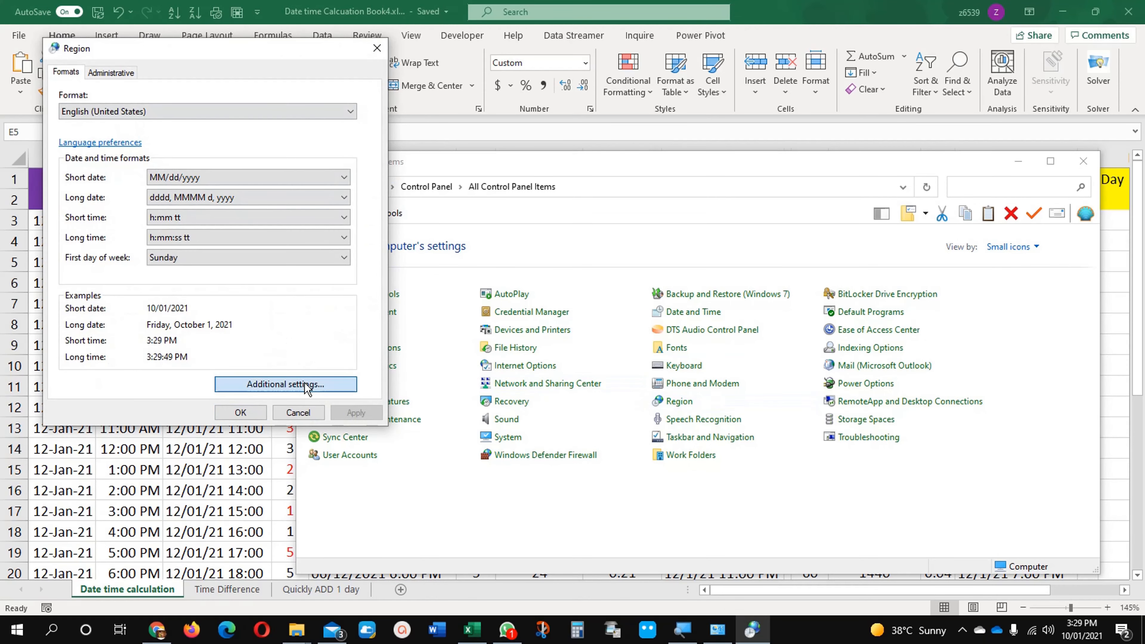
{"action": "left_click", "coordinate": [194, 127]}
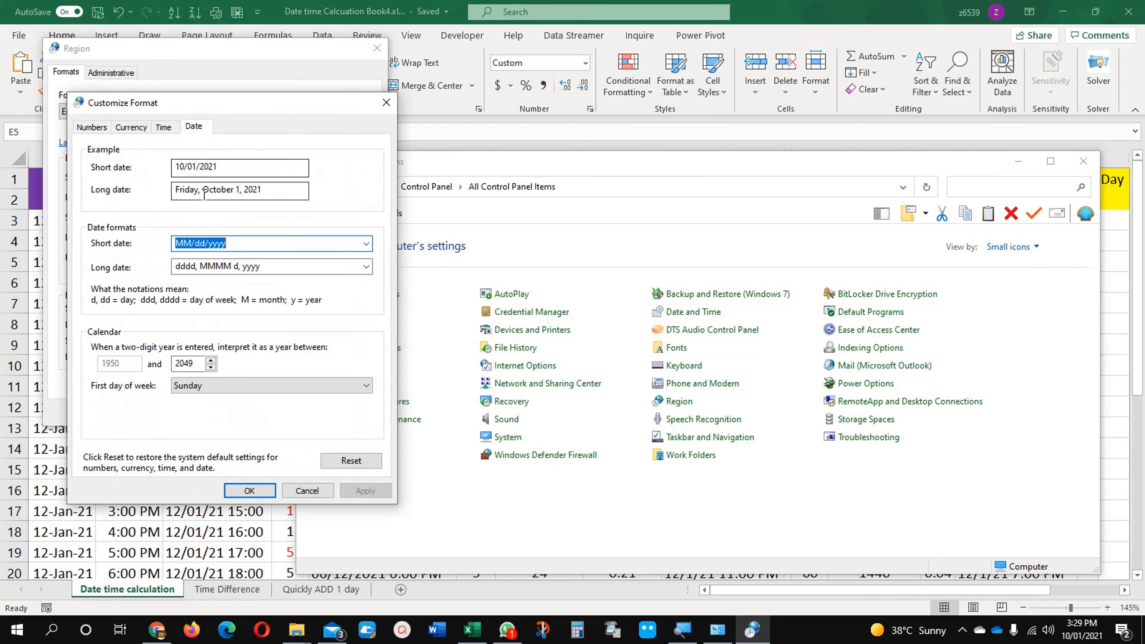
{"action": "type", "text": "DD"}
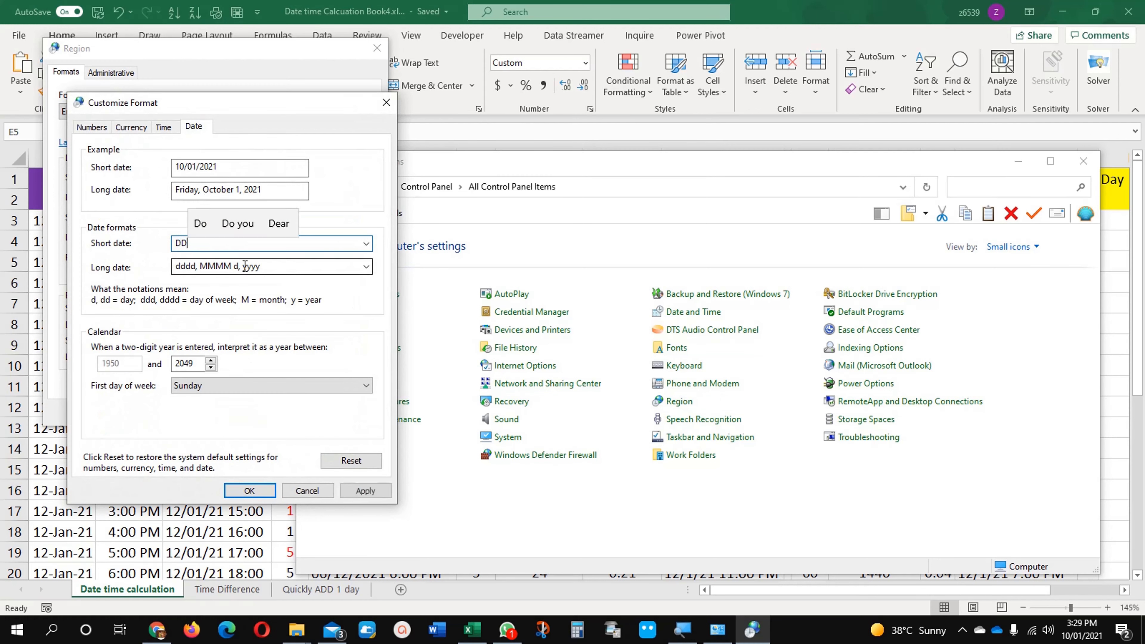
{"action": "type", "text": "/MM/YYYY"}
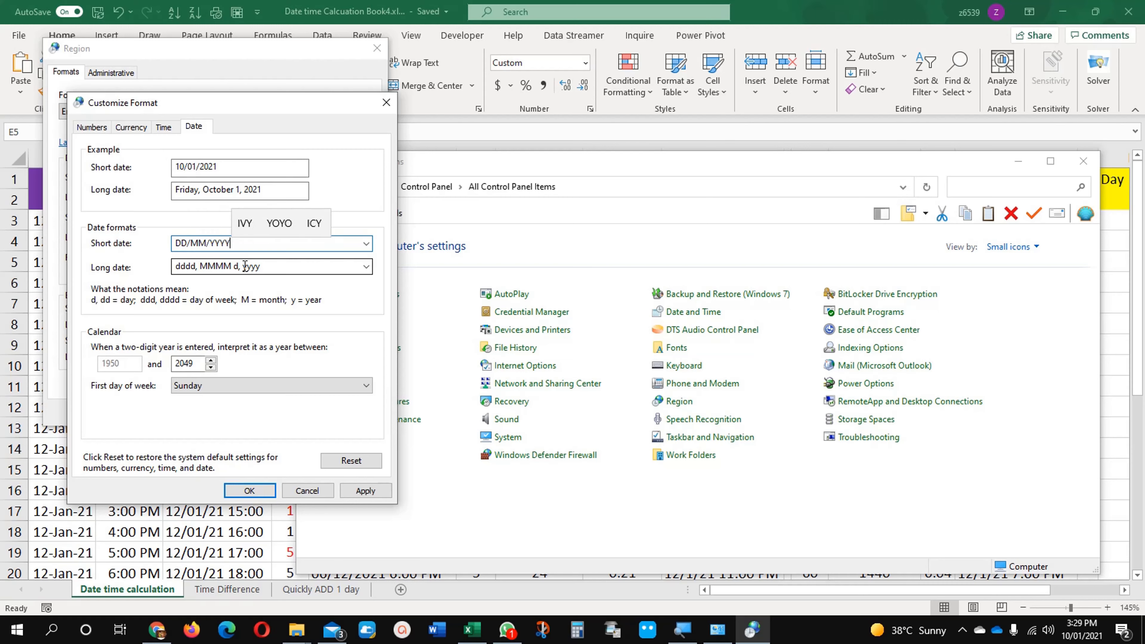
{"action": "left_click", "coordinate": [250, 490]}
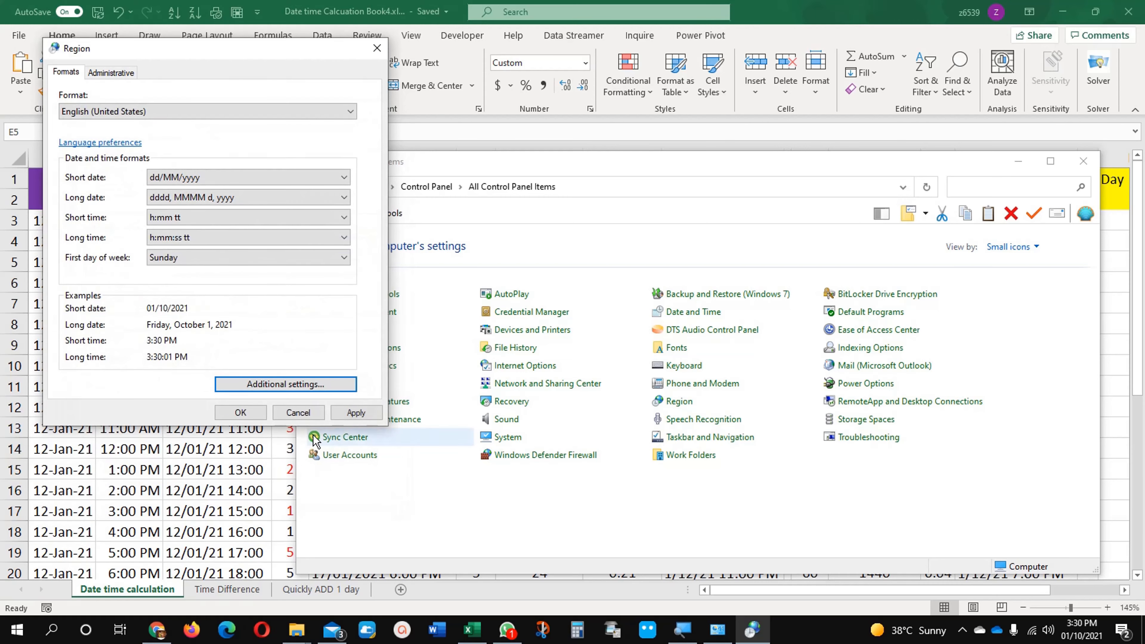
{"action": "left_click", "coordinate": [240, 411]}
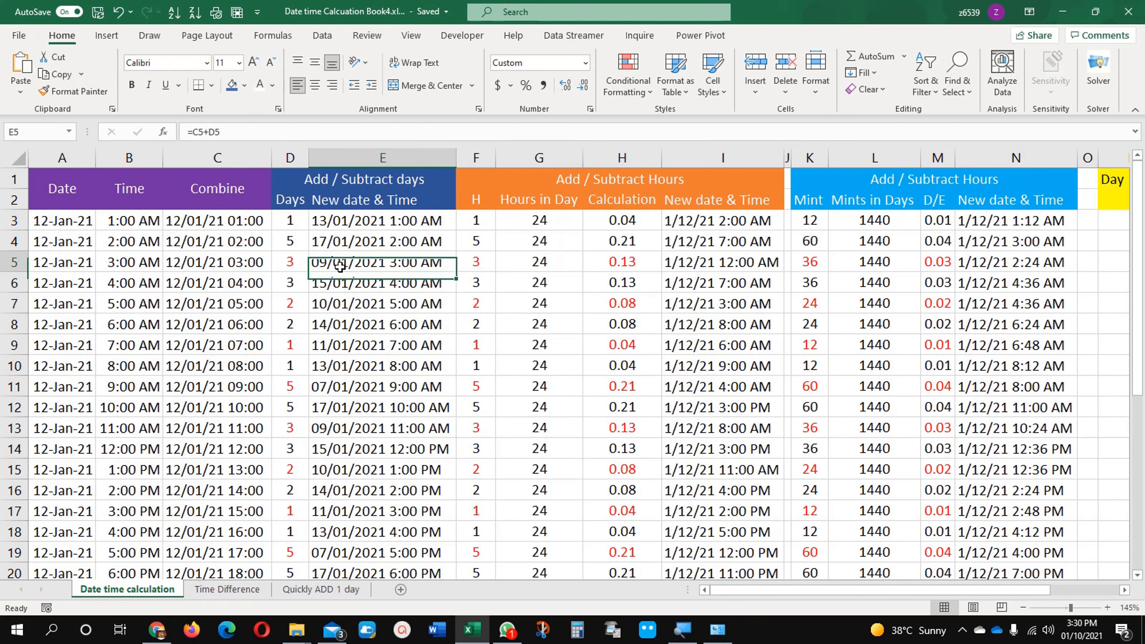
Step: Compare the combined dates in rows 3 to 5 with their added or subtracted days and the recalculated dates
{"action": "key", "text": "Left"}
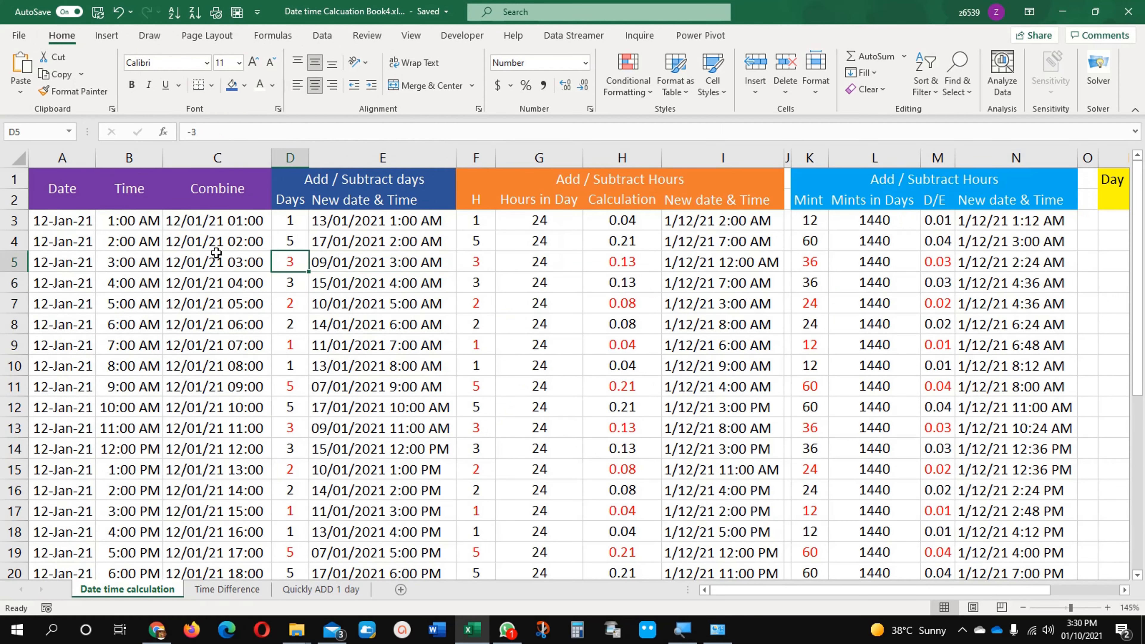
{"action": "left_click", "coordinate": [226, 254]}
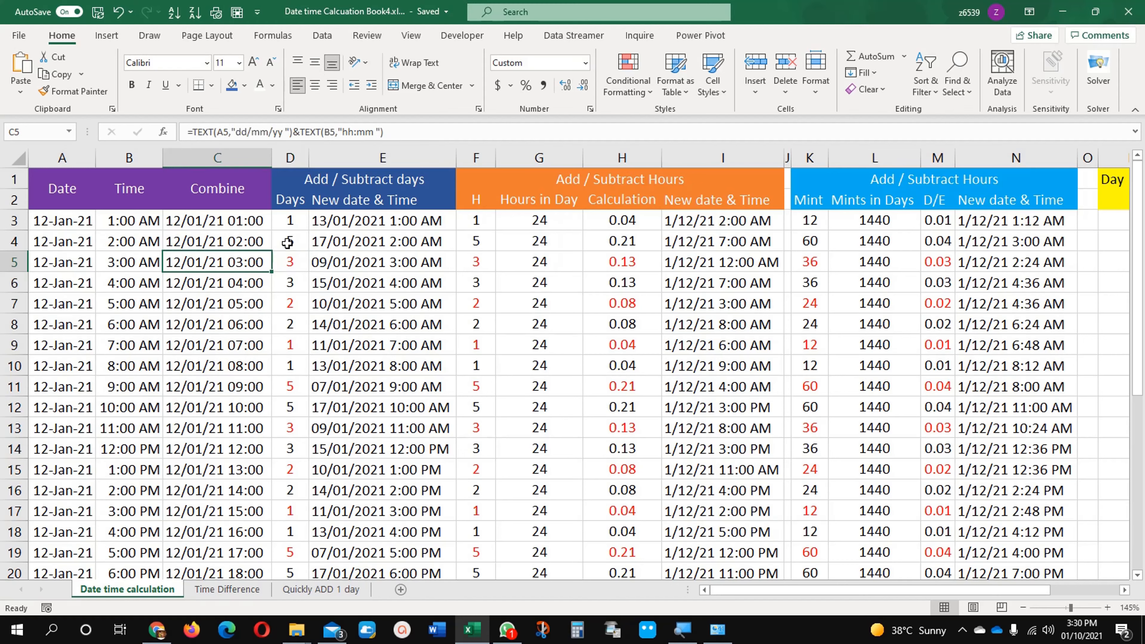
{"action": "left_click", "coordinate": [357, 238]}
{"action": "left_click", "coordinate": [244, 244]}
{"action": "left_click", "coordinate": [328, 248]}
{"action": "left_click", "coordinate": [241, 221]}
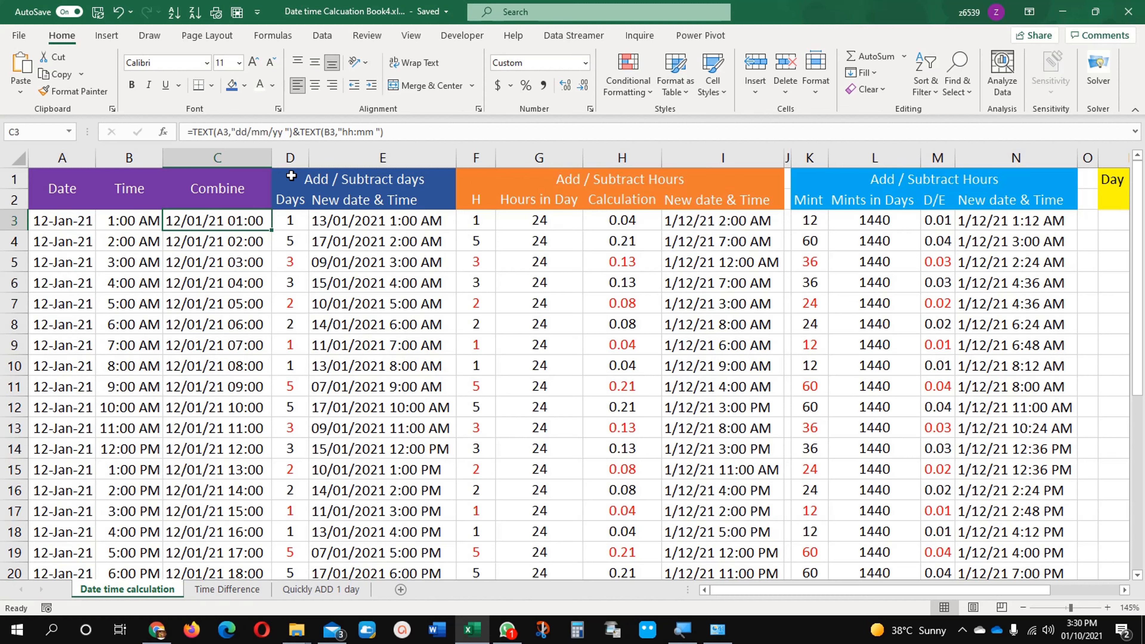
Step: Insert a blank column between the Combine and Days columns
{"action": "left_click", "coordinate": [290, 157]}
{"action": "right_click", "coordinate": [290, 158]}
{"action": "left_click", "coordinate": [325, 282]}
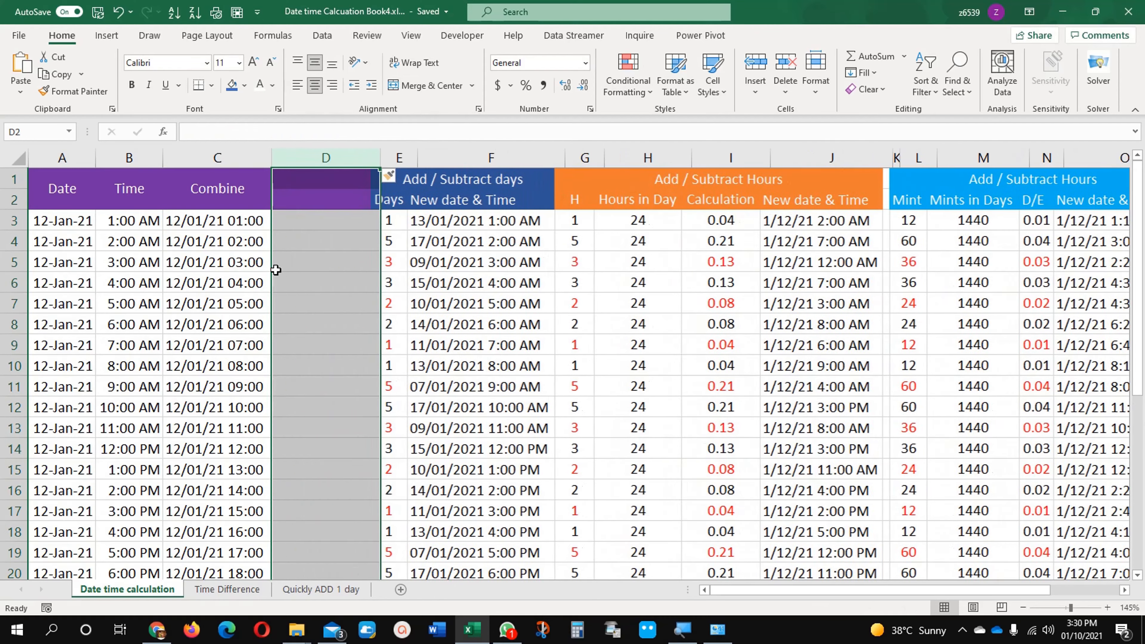
Step: Copy C4's formula into D1 as plain text without the equals sign, and fit column D's width to it
{"action": "left_click", "coordinate": [252, 221]}
{"action": "left_click", "coordinate": [249, 241]}
{"action": "left_click_drag", "start_coordinate": [375, 135], "coordinate": [190, 129]}
{"action": "key", "text": "ctrl+c"}
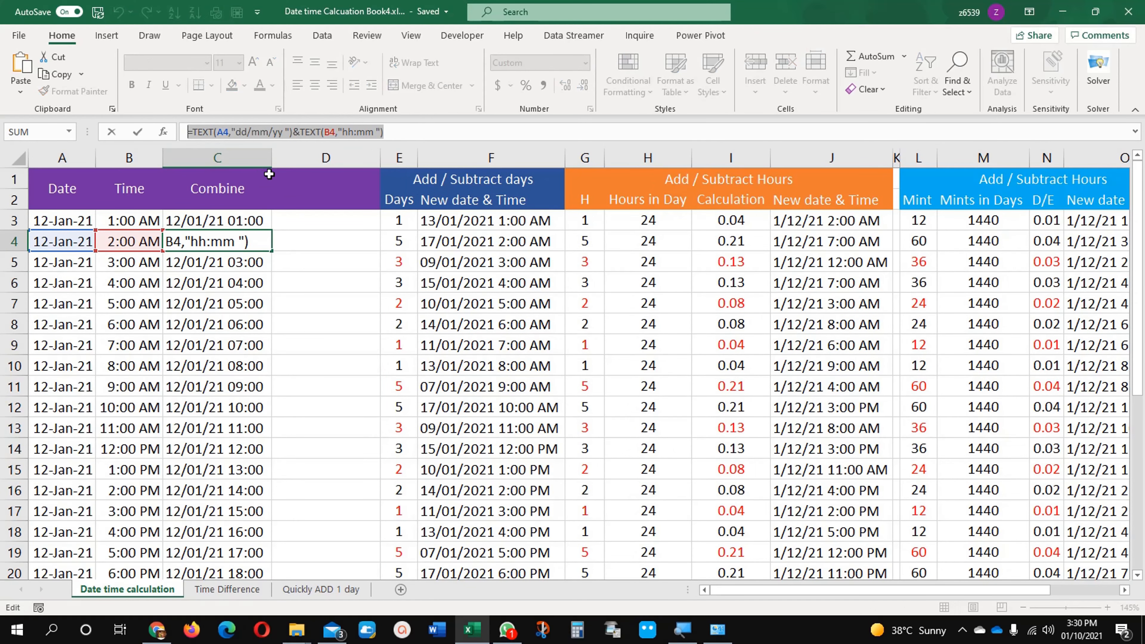
{"action": "key", "text": "Escape"}
{"action": "left_click", "coordinate": [294, 182]}
{"action": "double_click", "coordinate": [294, 183]}
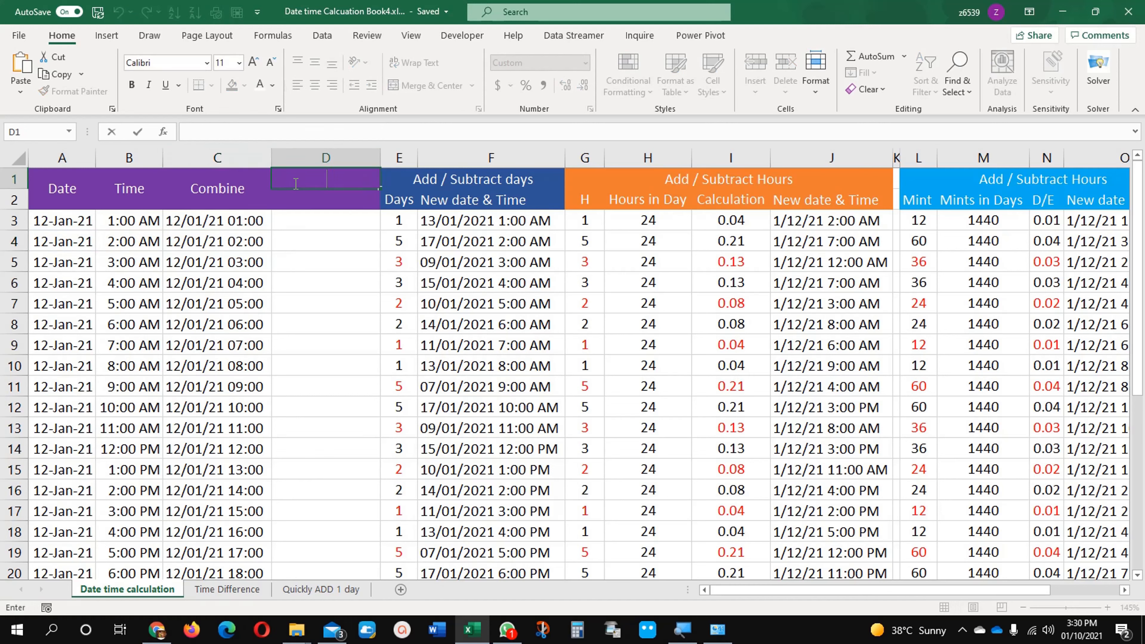
{"action": "key", "text": "ctrl+v"}
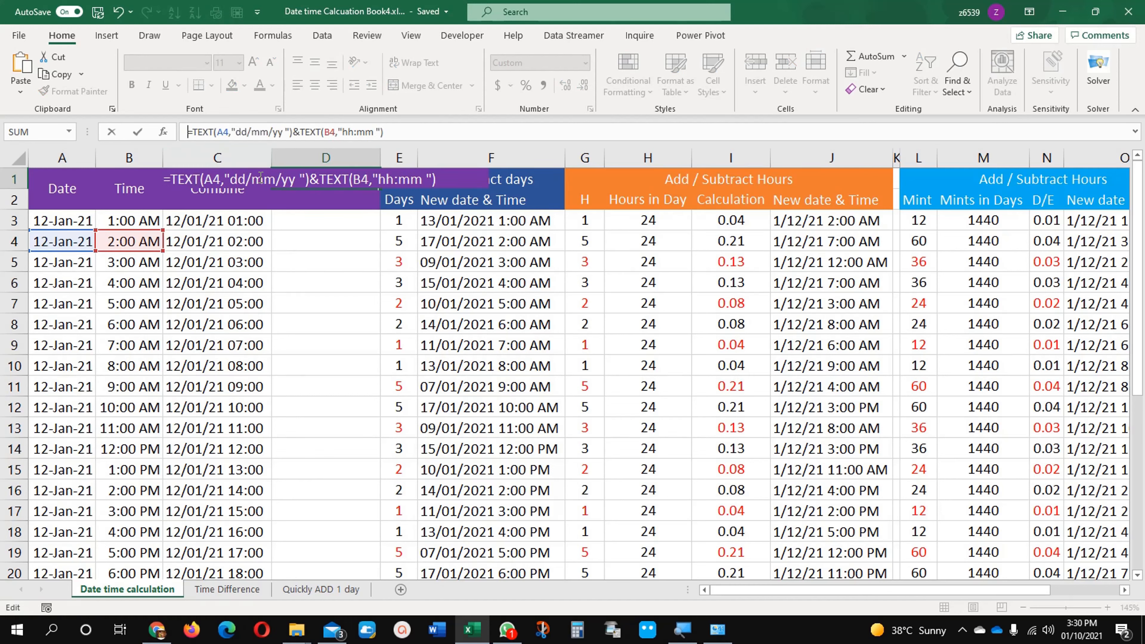
{"action": "key", "text": "Return"}
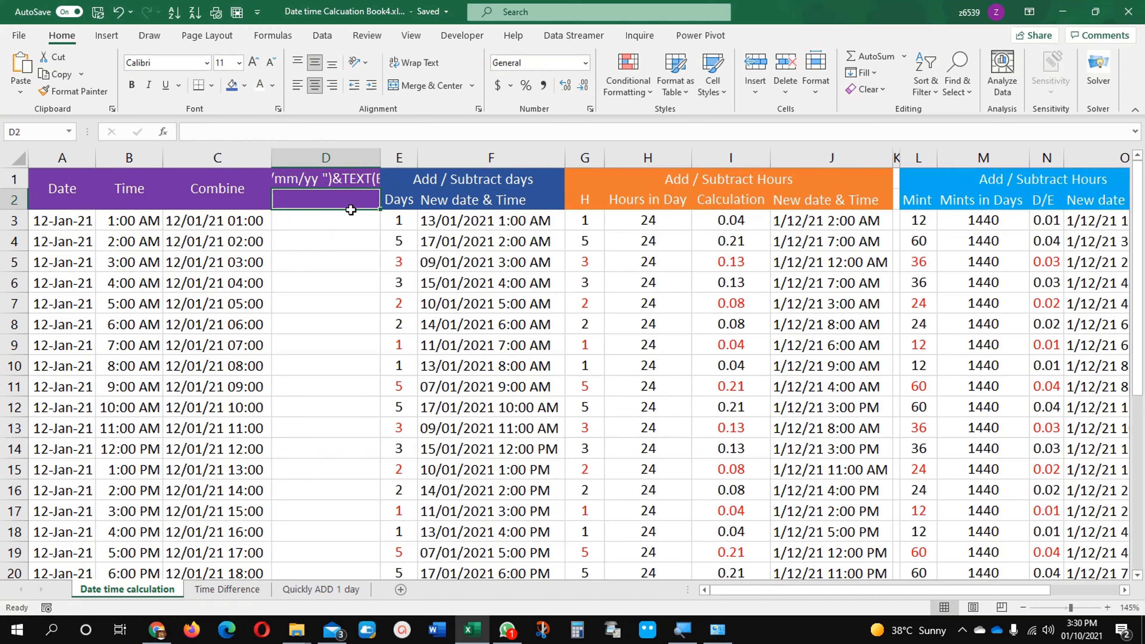
{"action": "double_click", "coordinate": [381, 157]}
{"action": "left_click", "coordinate": [314, 174]}
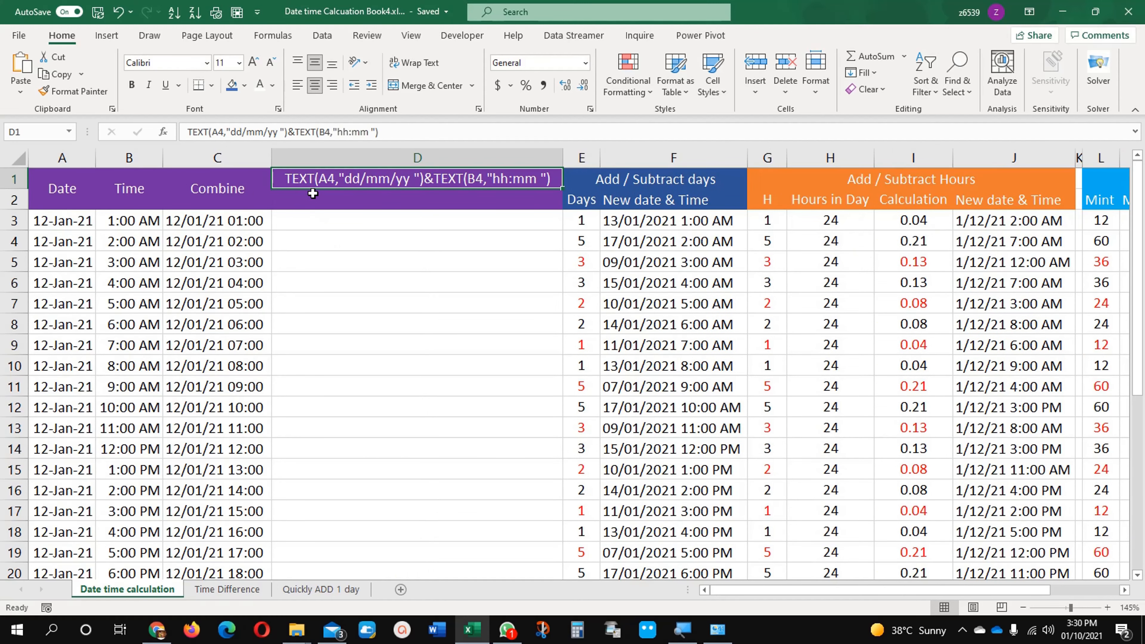
Step: Start a formula in D3 with TEXT(A3,"DD/MM/YY") to convert the date
{"action": "left_click", "coordinate": [334, 224]}
{"action": "type", "text": "="}
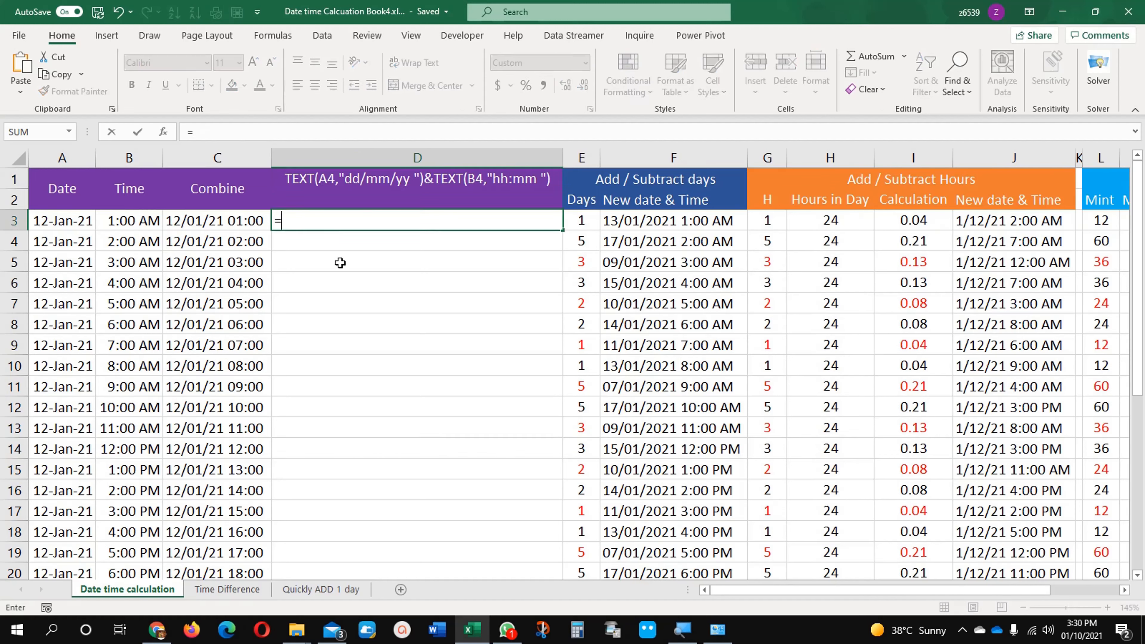
{"action": "type", "text": "TEXT("}
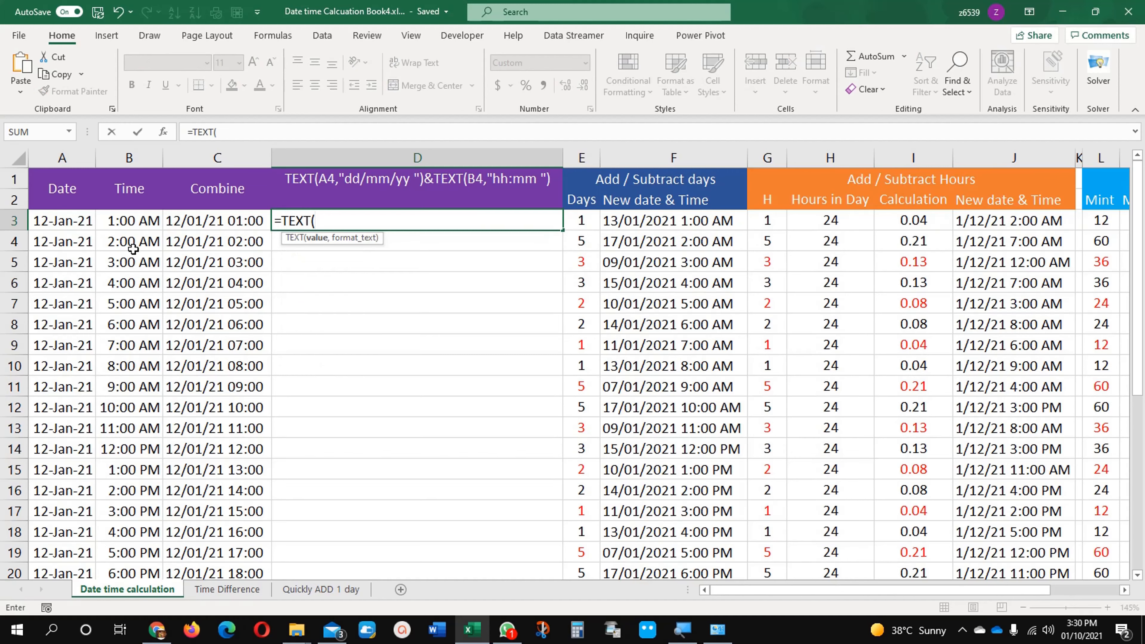
{"action": "left_click", "coordinate": [75, 219]}
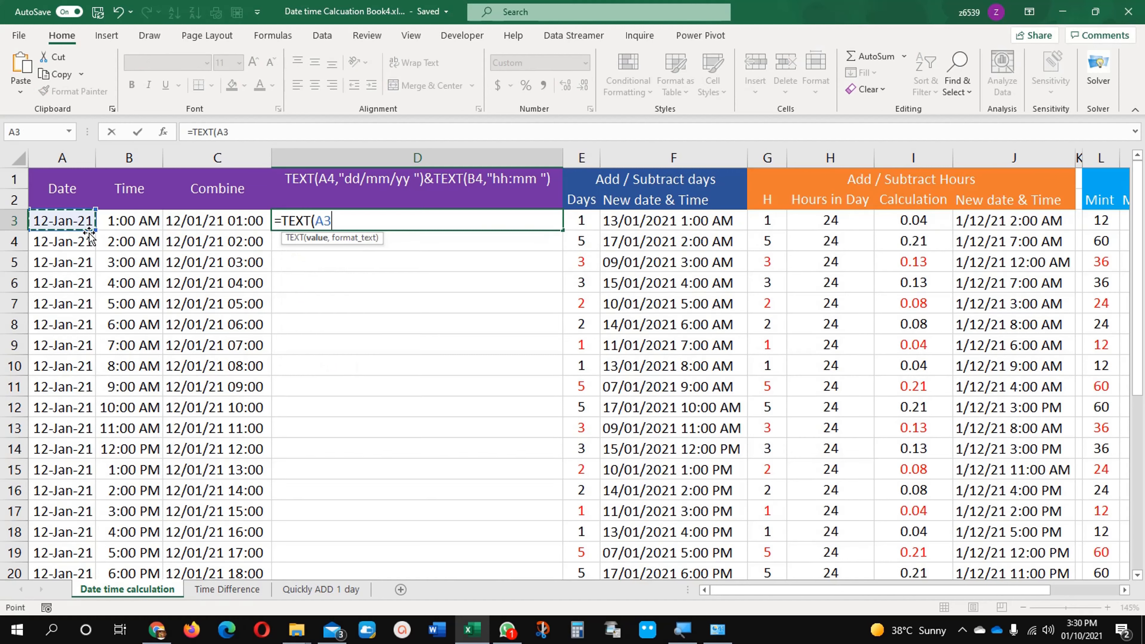
{"action": "type", "text": ","}
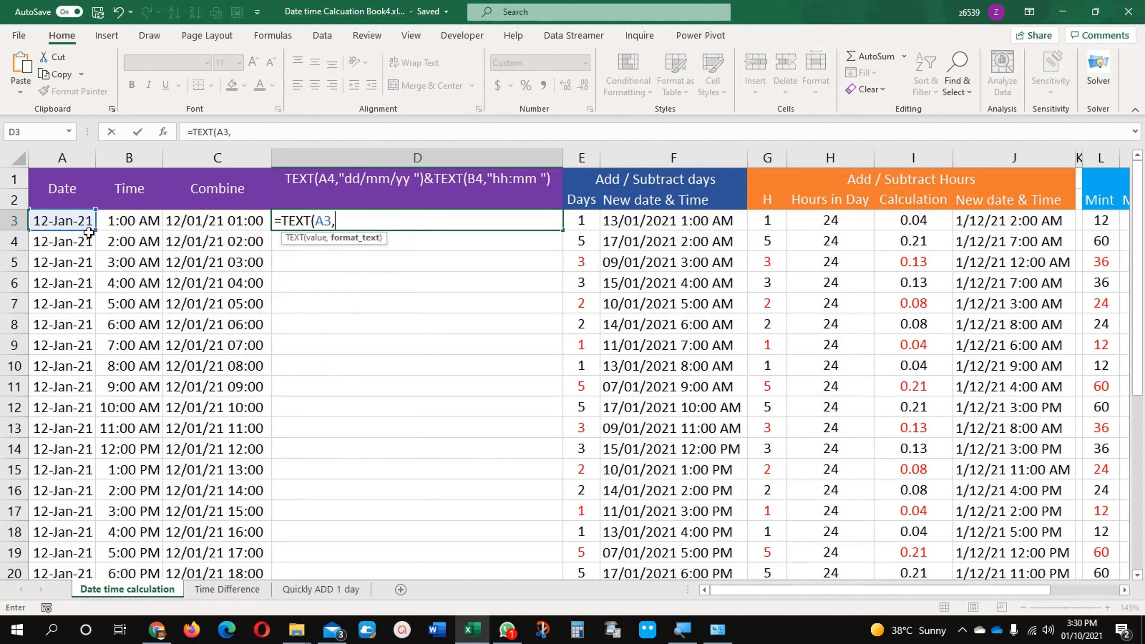
{"action": "type", "text": "DD"}
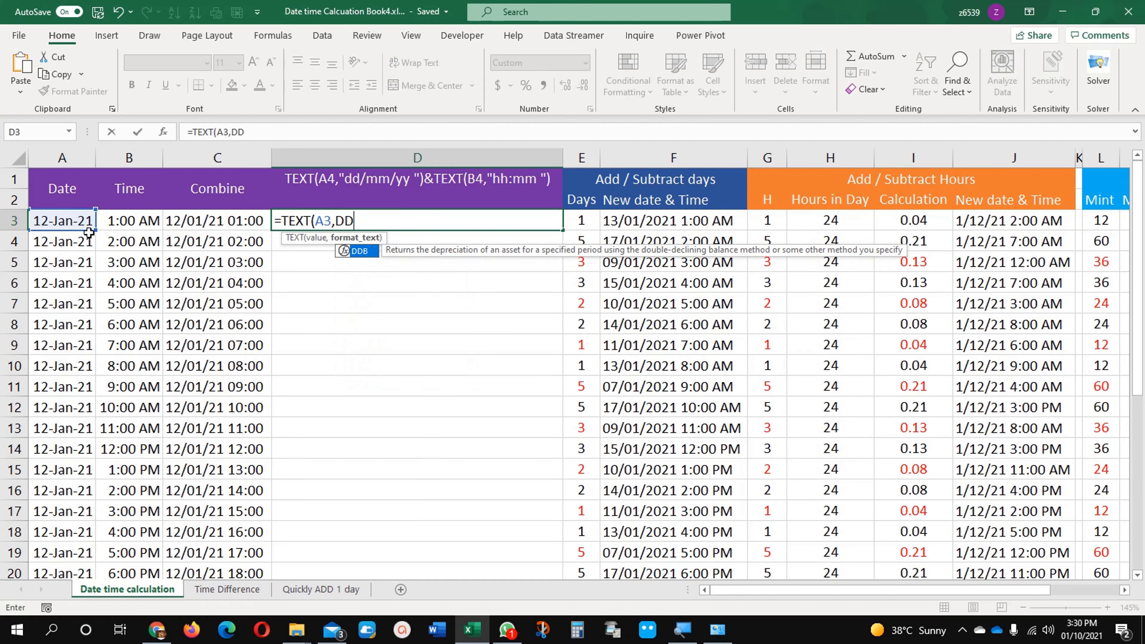
{"action": "type", "text": "/MM"}
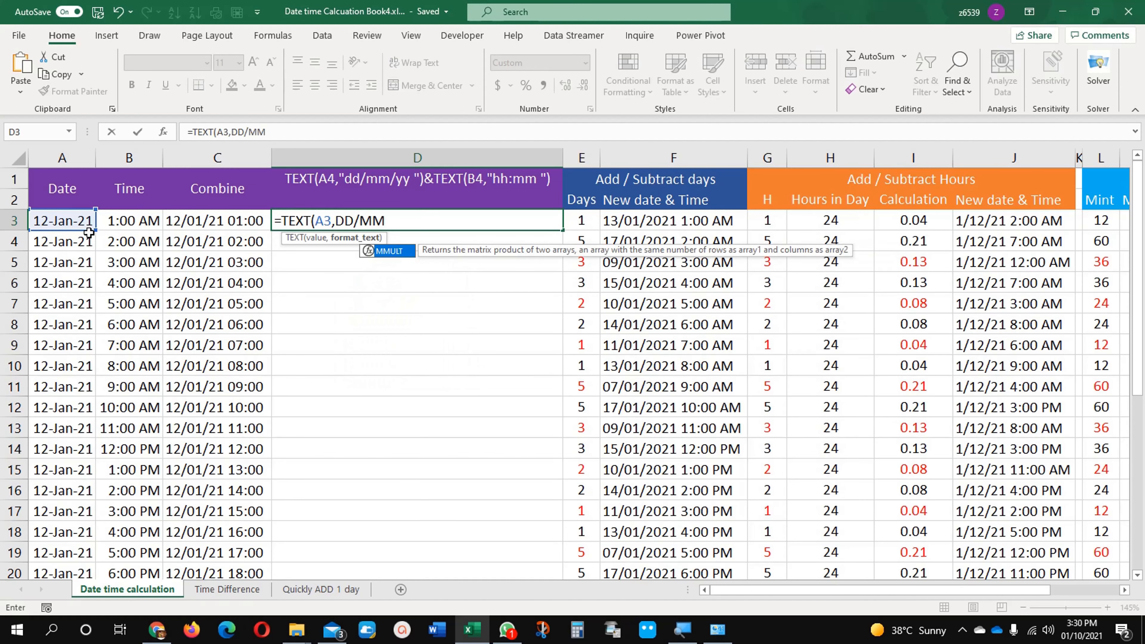
{"action": "type", "text": "/YY"}
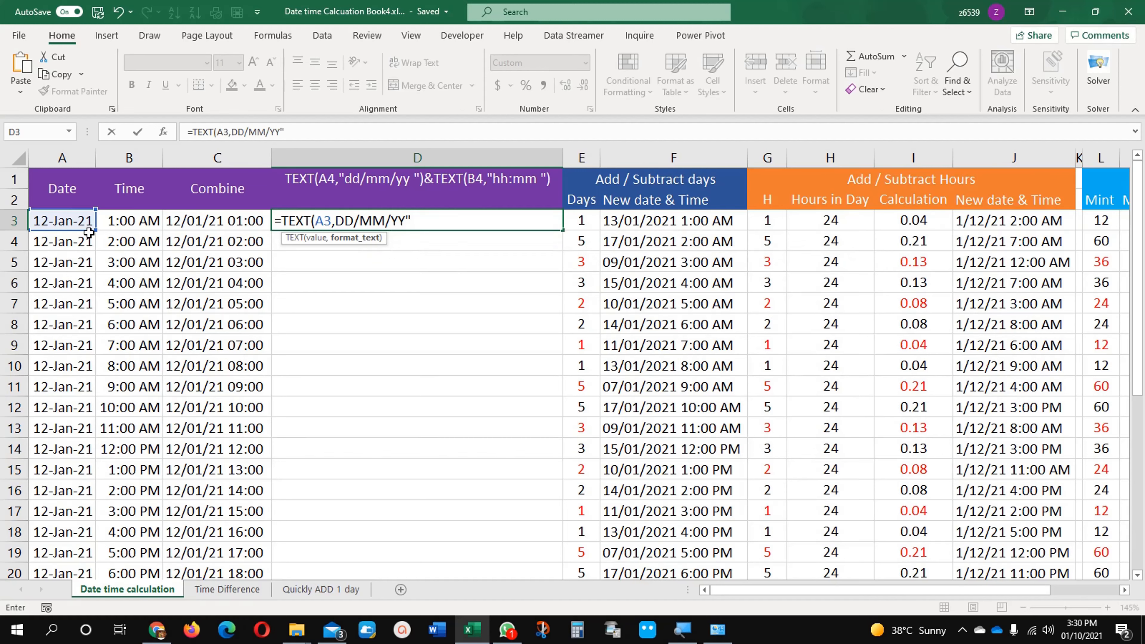
{"action": "left_click", "coordinate": [335, 217]}
{"action": "type", "text": "\""}
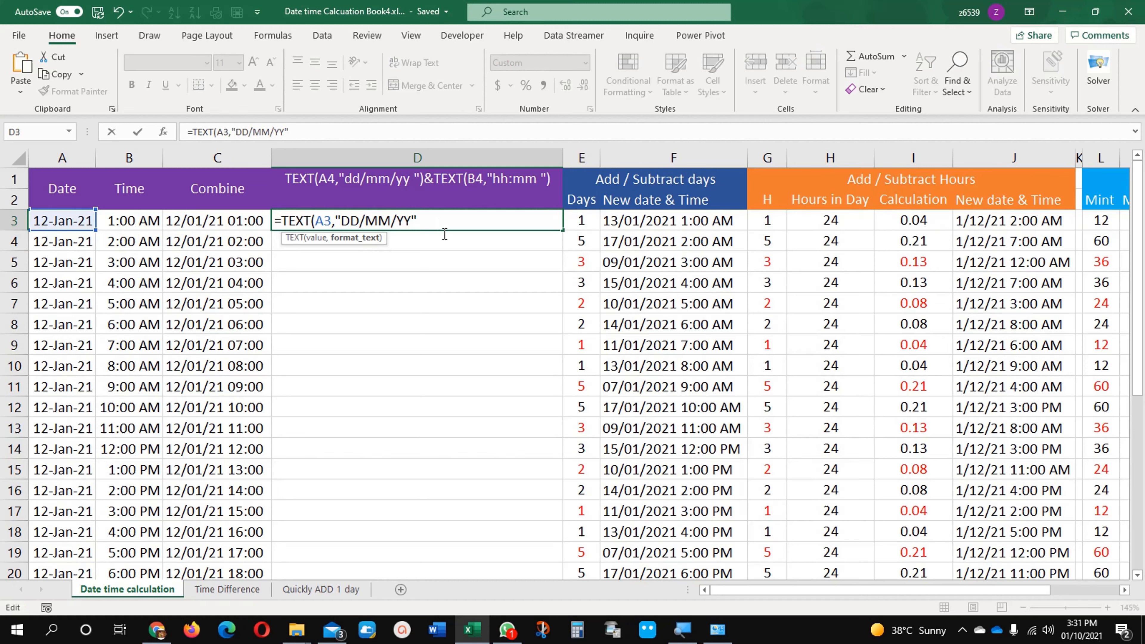
{"action": "type", "text": ")"}
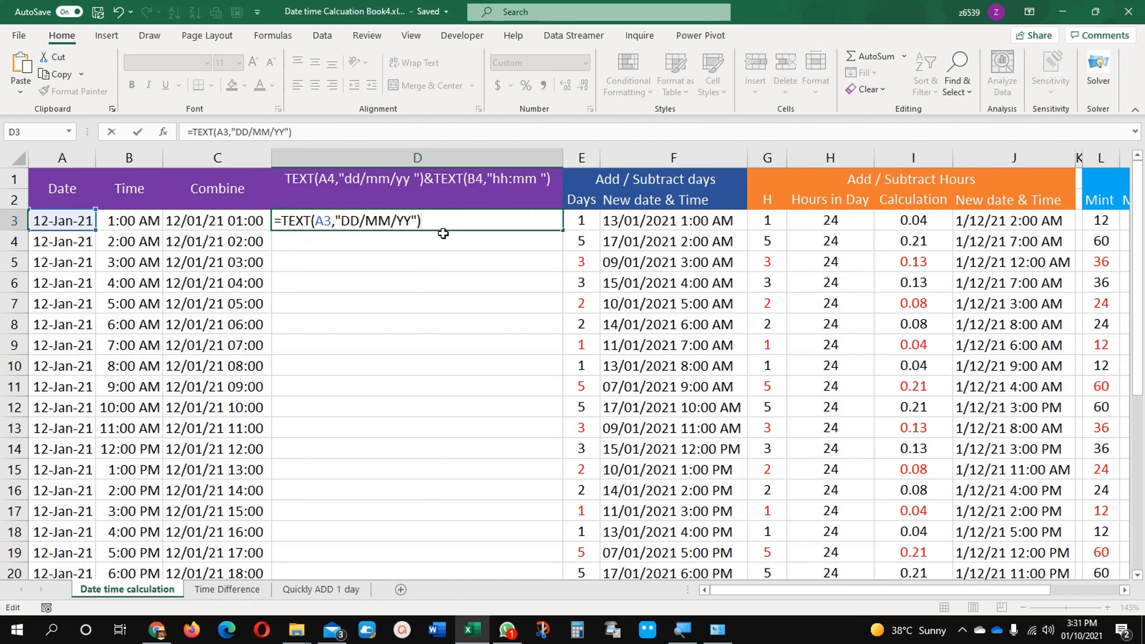
Step: Complete D3's formula by joining &TEXT(B3,"HH:MM") for the time and enter it
{"action": "type", "text": "&TEXT"}
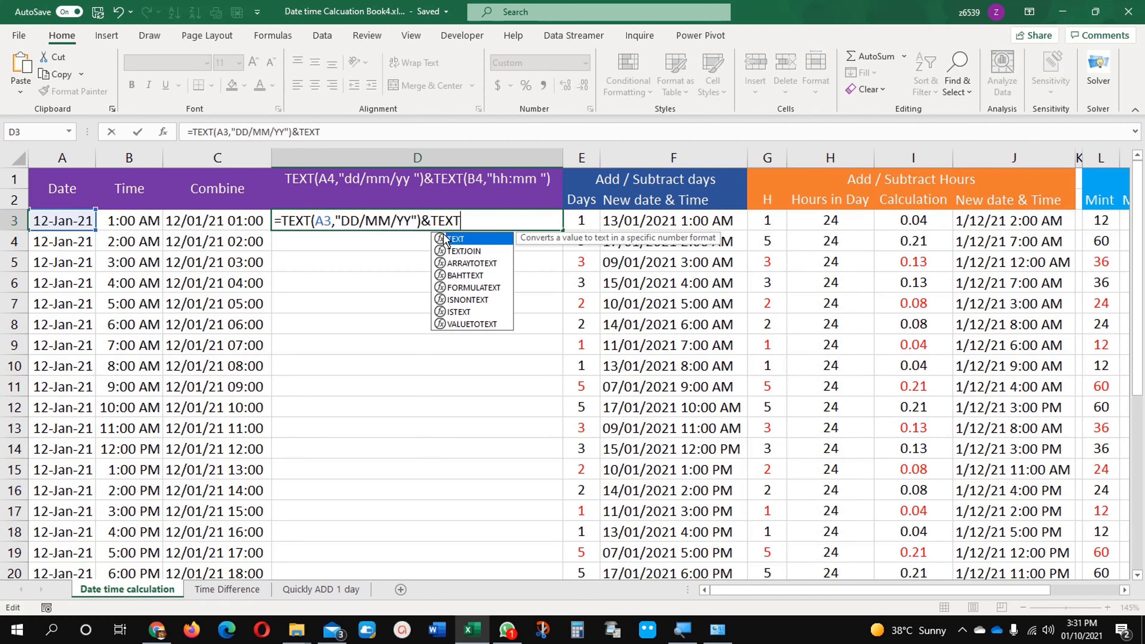
{"action": "double_click", "coordinate": [455, 238]}
{"action": "left_click", "coordinate": [141, 221]}
{"action": "type", "text": ","}
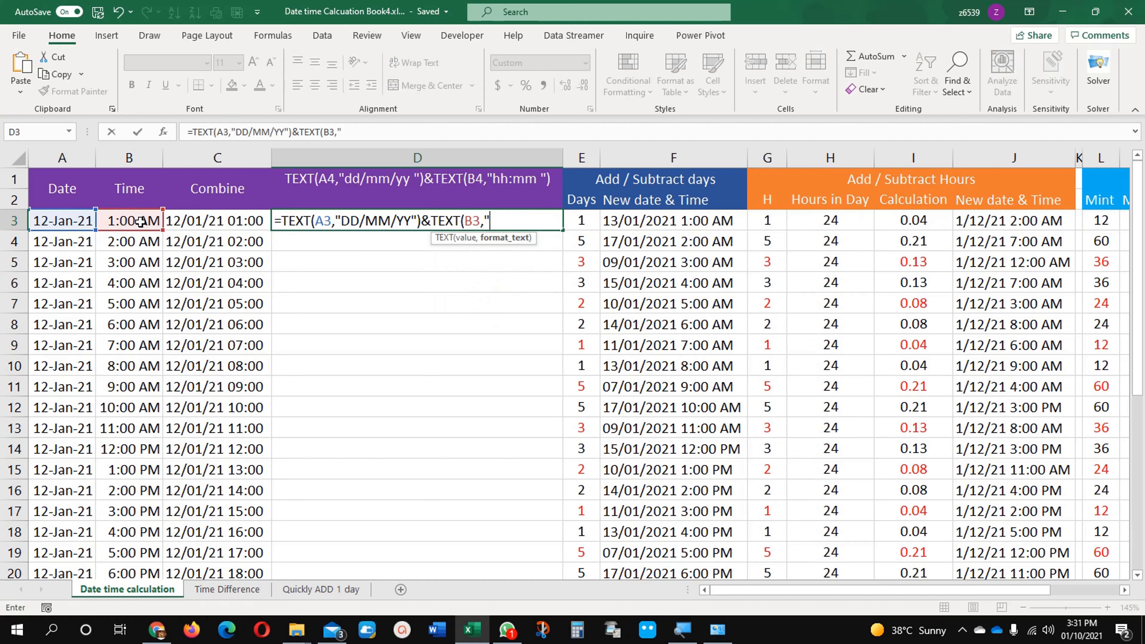
{"action": "type", "text": "\"HH"}
{"action": "type", "text": ":MM"}
{"action": "type", "text": "\")"}
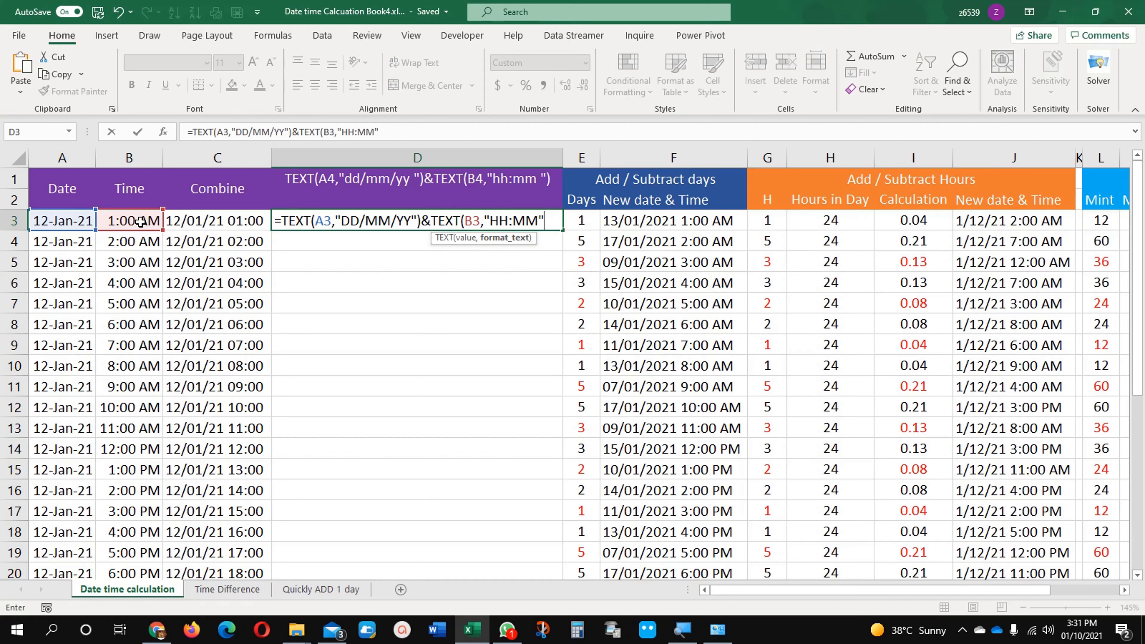
{"action": "key", "text": "Return"}
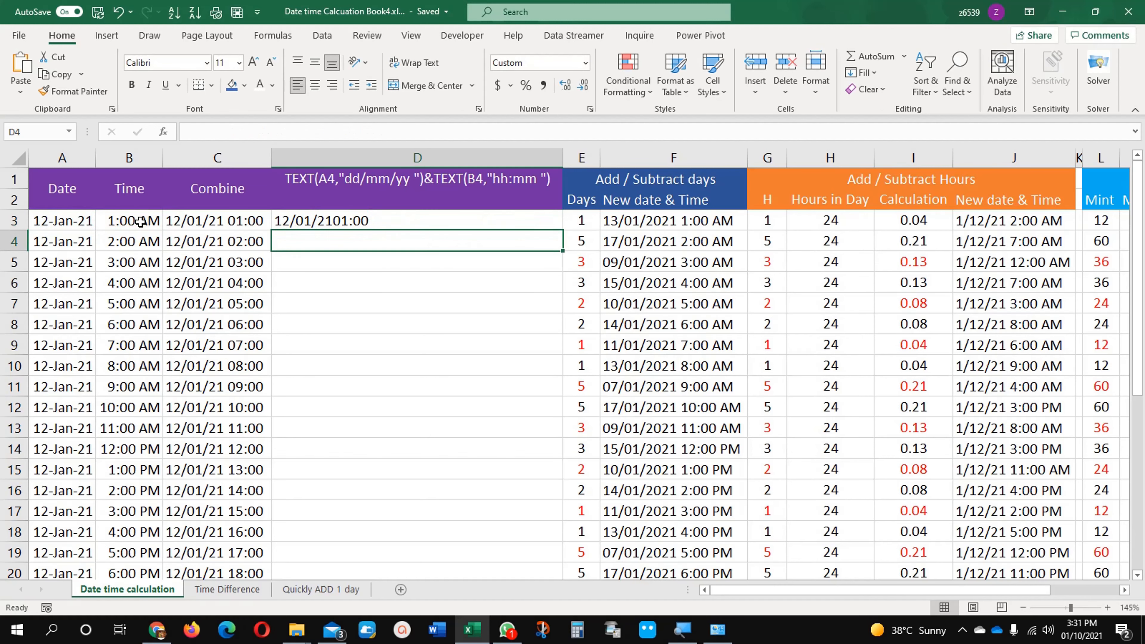
Step: Add a space after YY inside the date format of D3's formula to separate date and time
{"action": "key", "text": "Up"}
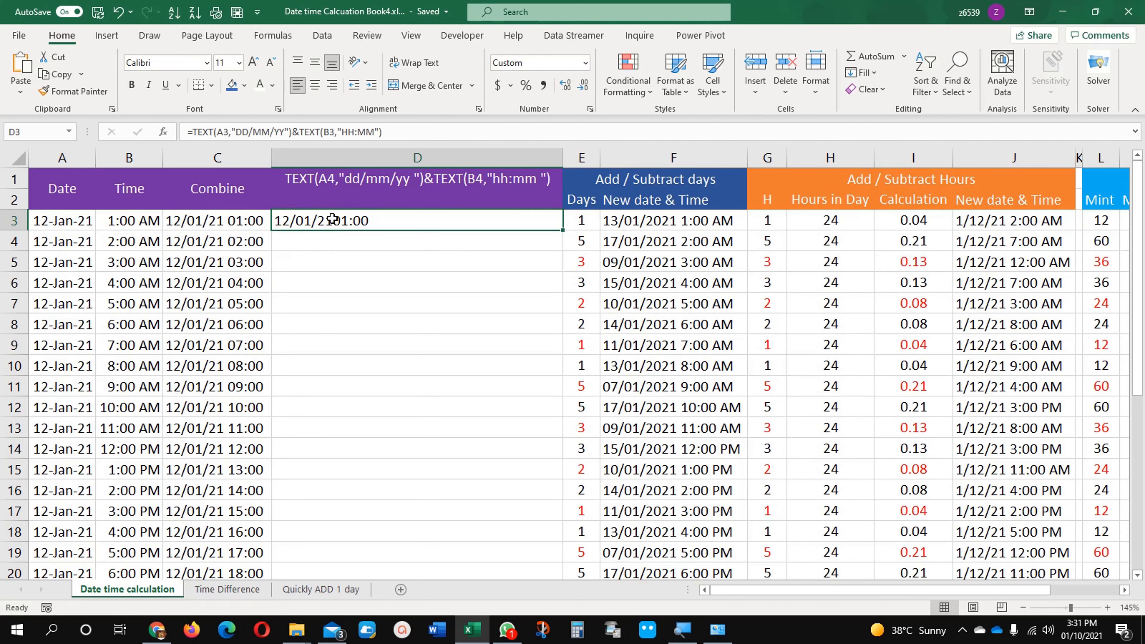
{"action": "scroll", "coordinate": [292, 289], "scroll_direction": "up", "scroll_amount": 1}
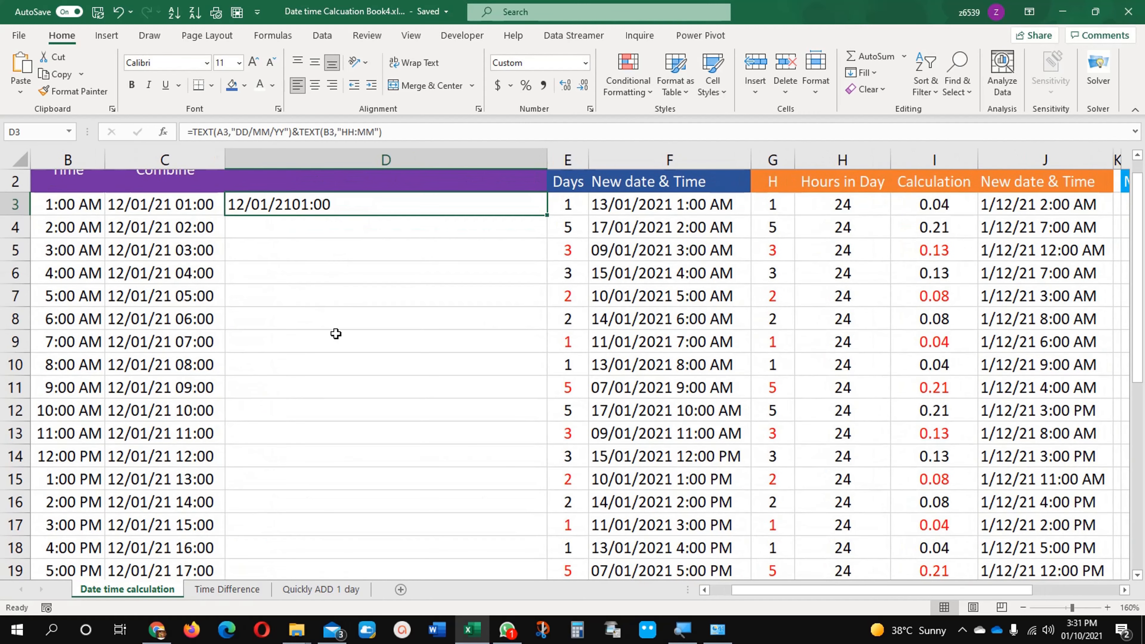
{"action": "left_click_drag", "start_coordinate": [740, 592], "coordinate": [715, 593]}
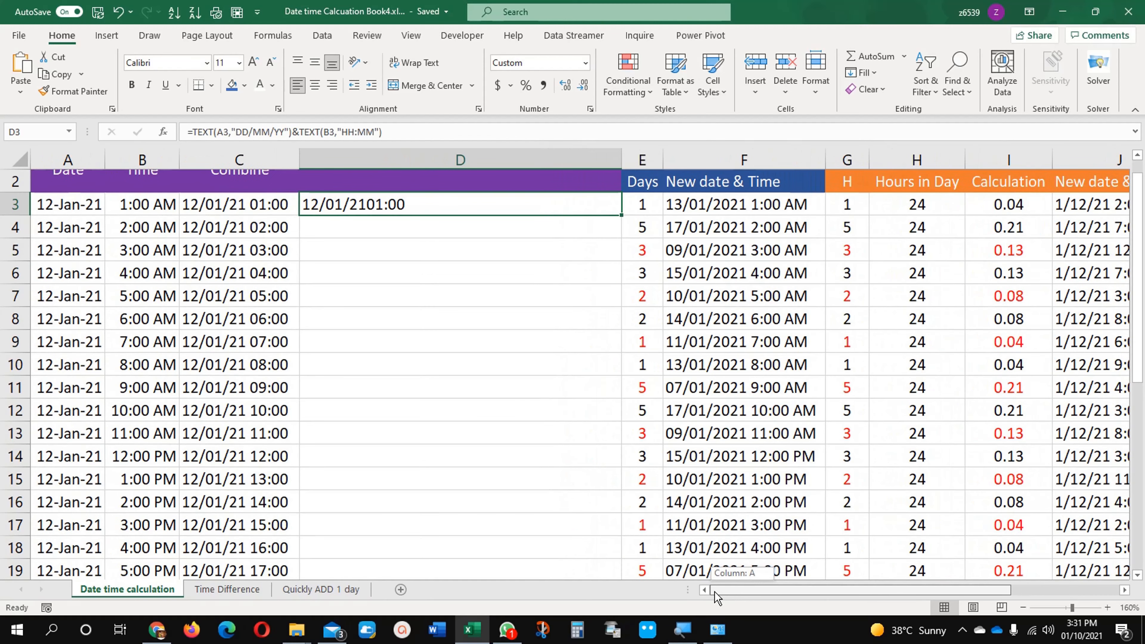
{"action": "scroll", "coordinate": [443, 460], "scroll_direction": "up", "scroll_amount": 1}
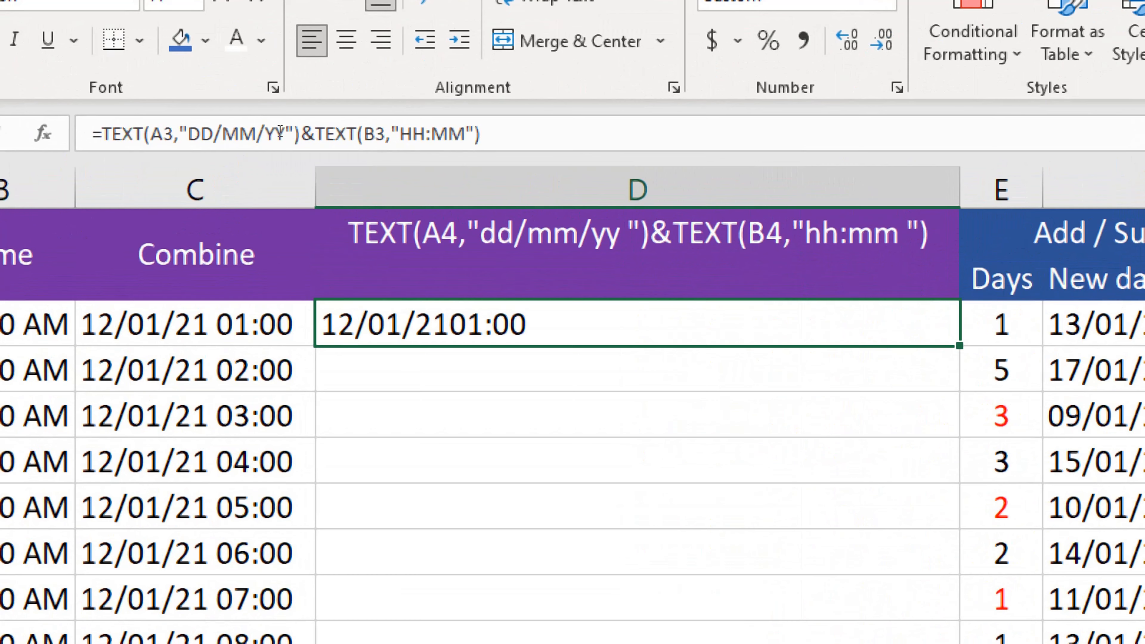
{"action": "left_click", "coordinate": [280, 133]}
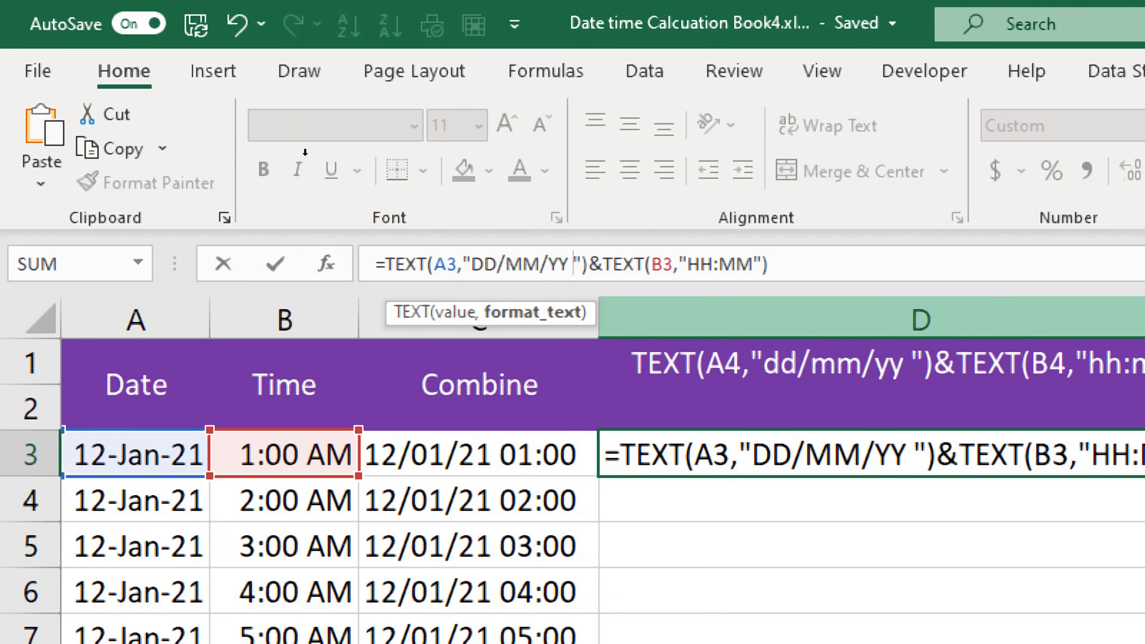
{"action": "key", "text": "Return"}
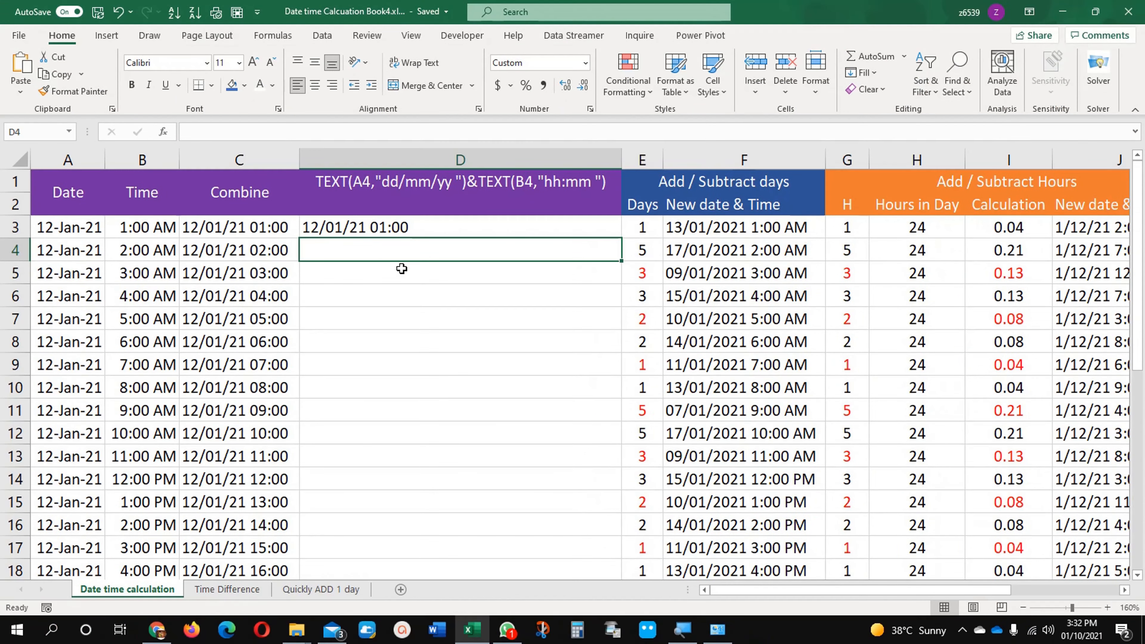
{"action": "left_click", "coordinate": [330, 137]}
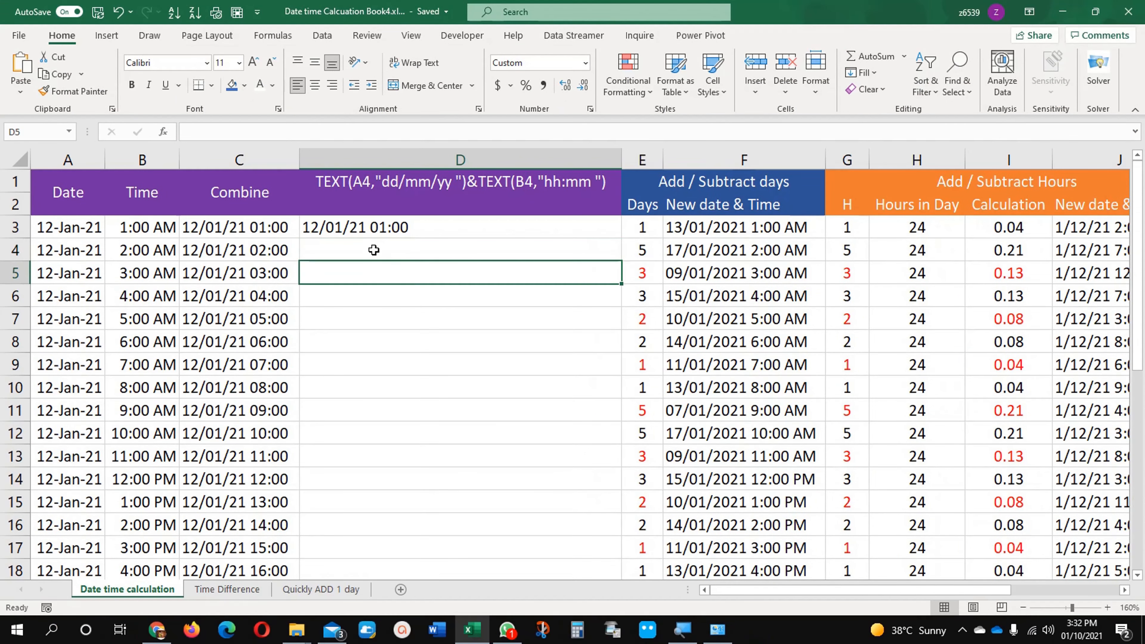
{"action": "left_click", "coordinate": [361, 232]}
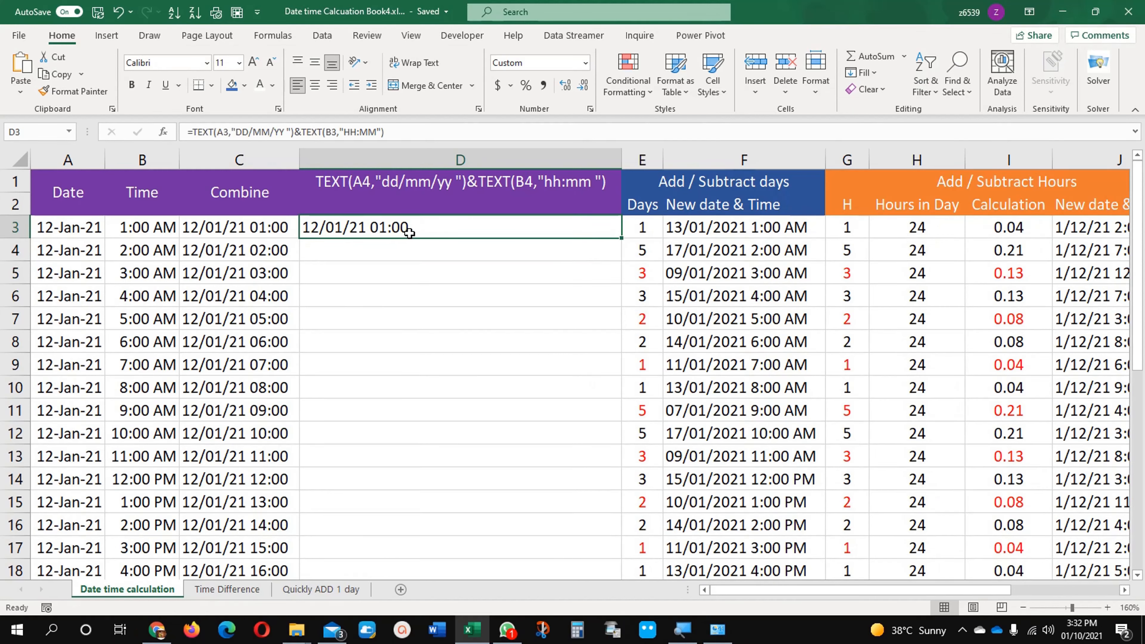
{"action": "left_click", "coordinate": [396, 263]}
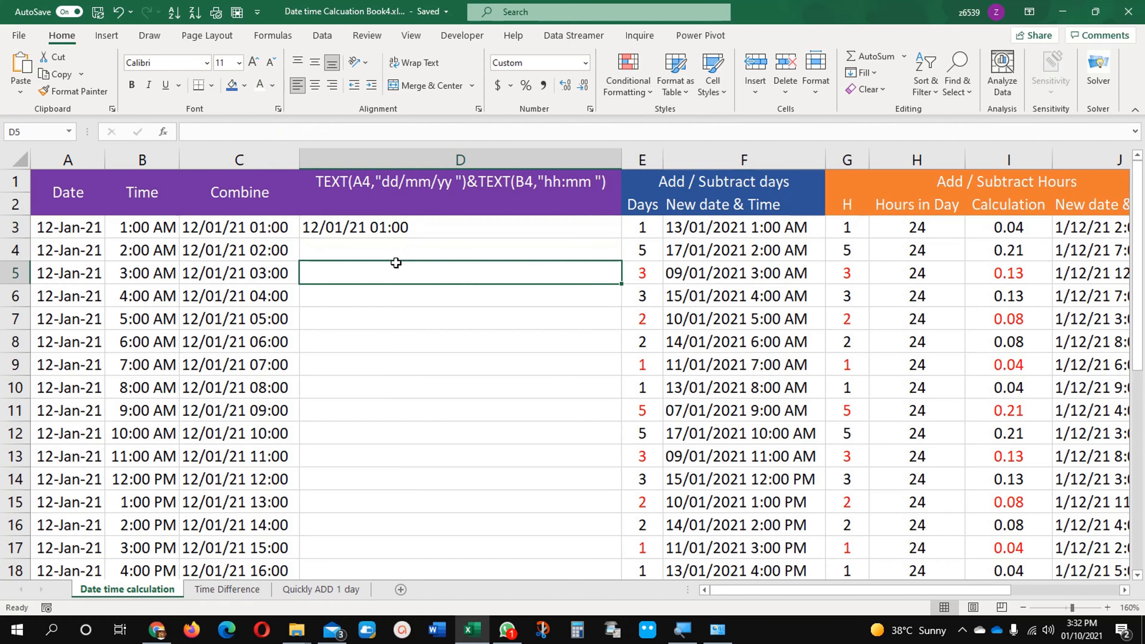
{"action": "left_click", "coordinate": [396, 227]}
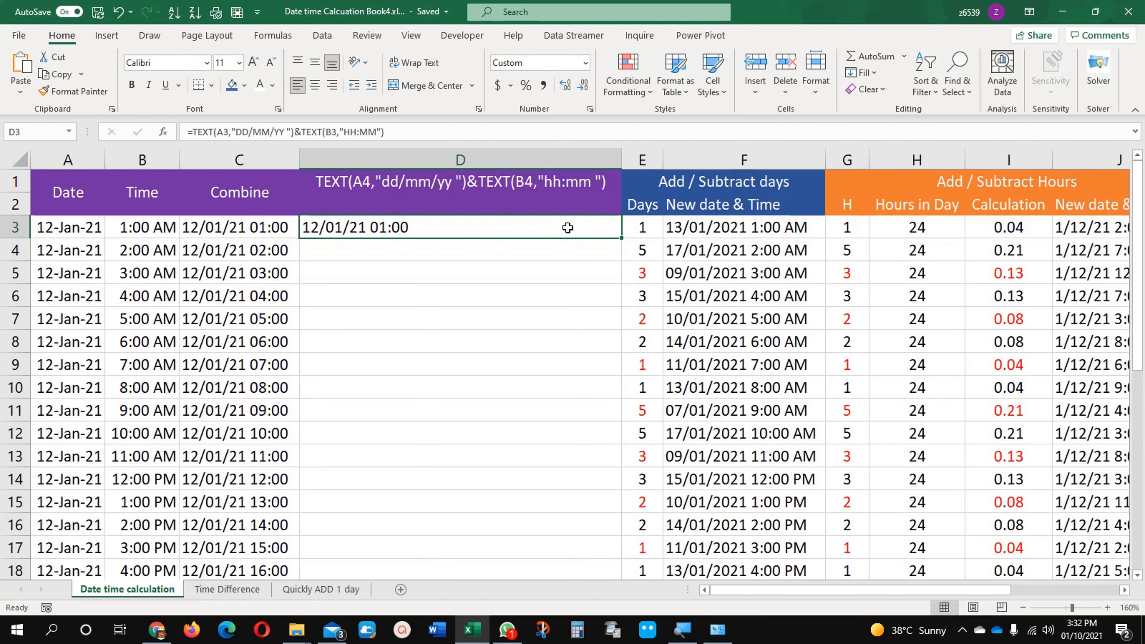
Step: Narrow column D and delete it together with its formula text and trial result
{"action": "left_click_drag", "start_coordinate": [621, 159], "coordinate": [470, 157]}
{"action": "left_click", "coordinate": [256, 232]}
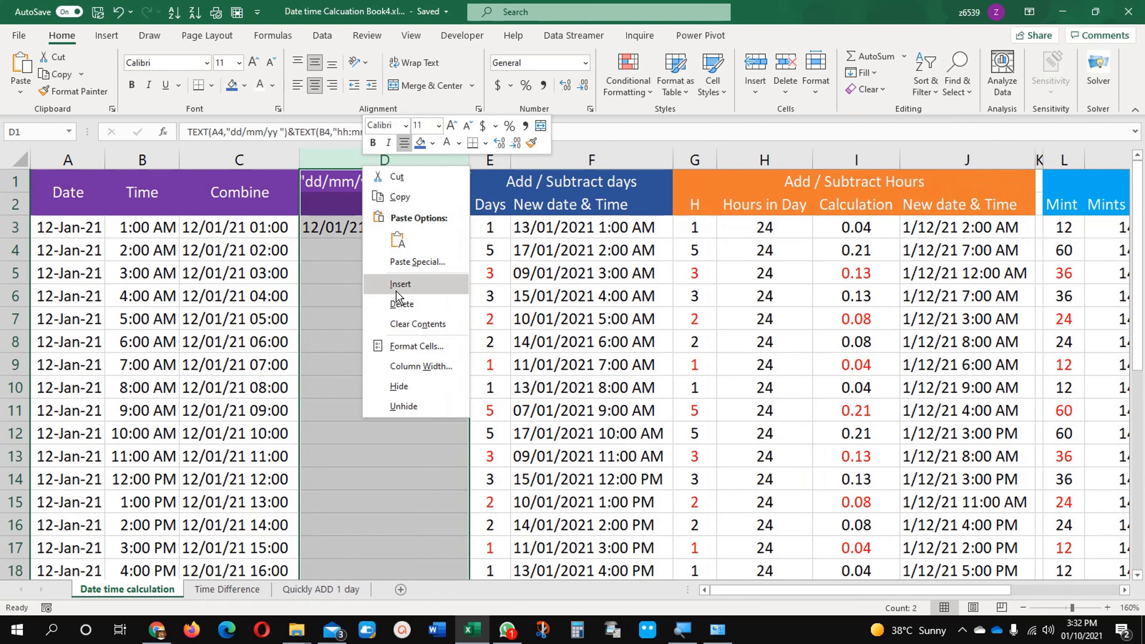
{"action": "left_click", "coordinate": [401, 303]}
{"action": "left_click", "coordinate": [387, 319]}
Step: Clear all results in the New date & Time column under Add / Subtract days, from E3 down
{"action": "left_click", "coordinate": [383, 236]}
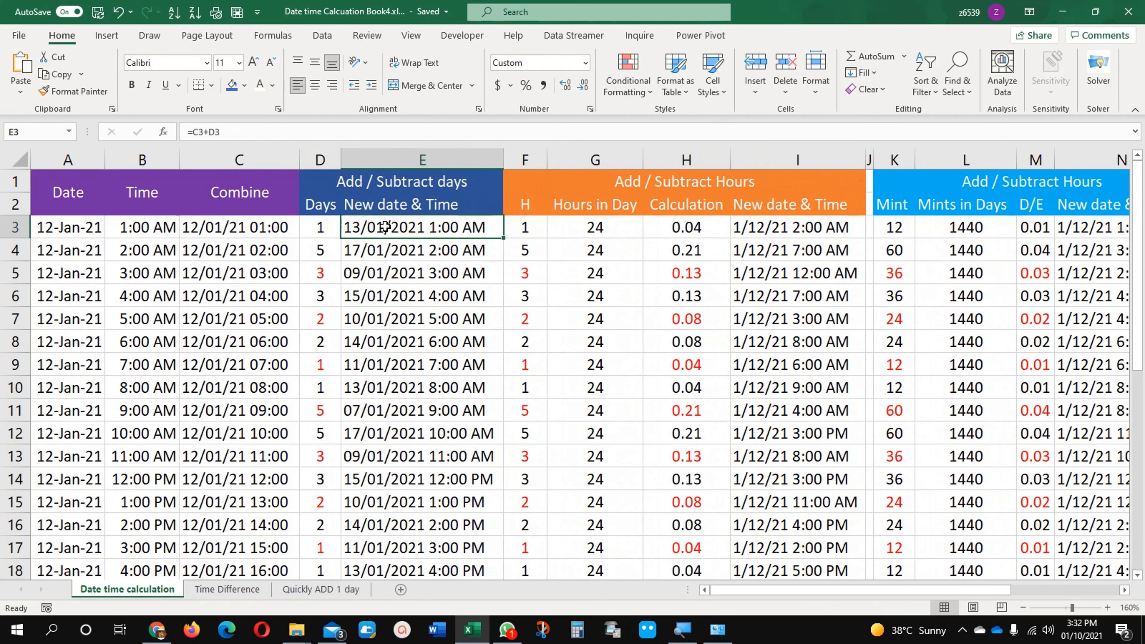
{"action": "key", "text": "ctrl+shift+Down"}
{"action": "key", "text": "Delete"}
{"action": "scroll", "coordinate": [400, 290], "scroll_direction": "up", "scroll_amount": 3}
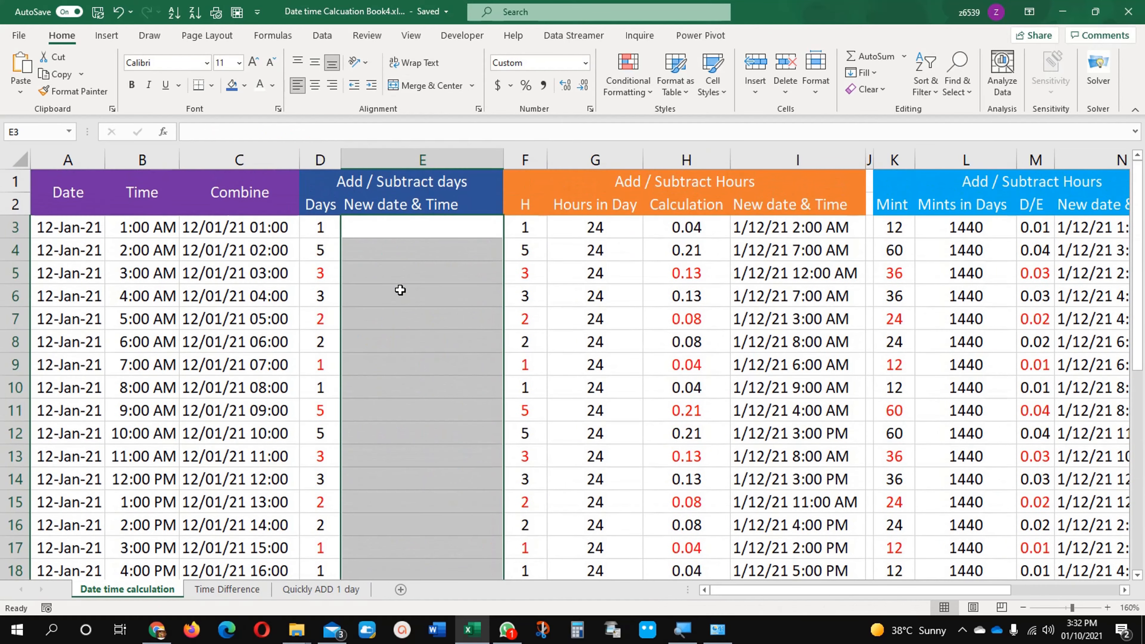
{"action": "left_click", "coordinate": [399, 290]}
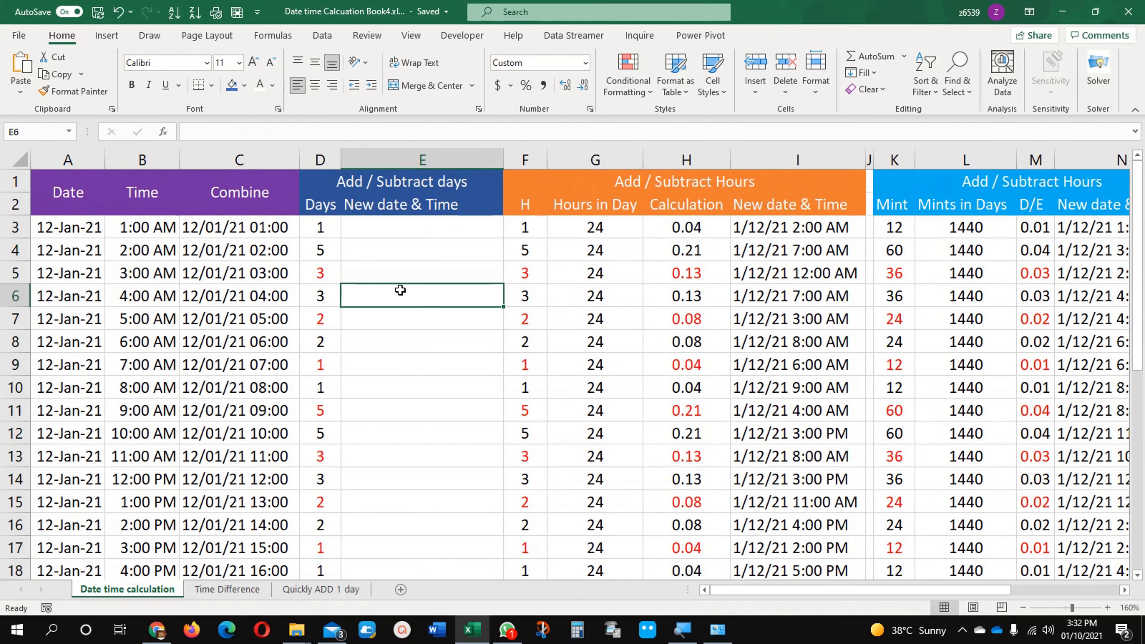
Step: Enter =C3+D3 in E3 and fill it down the New date & Time column
{"action": "left_click", "coordinate": [386, 227]}
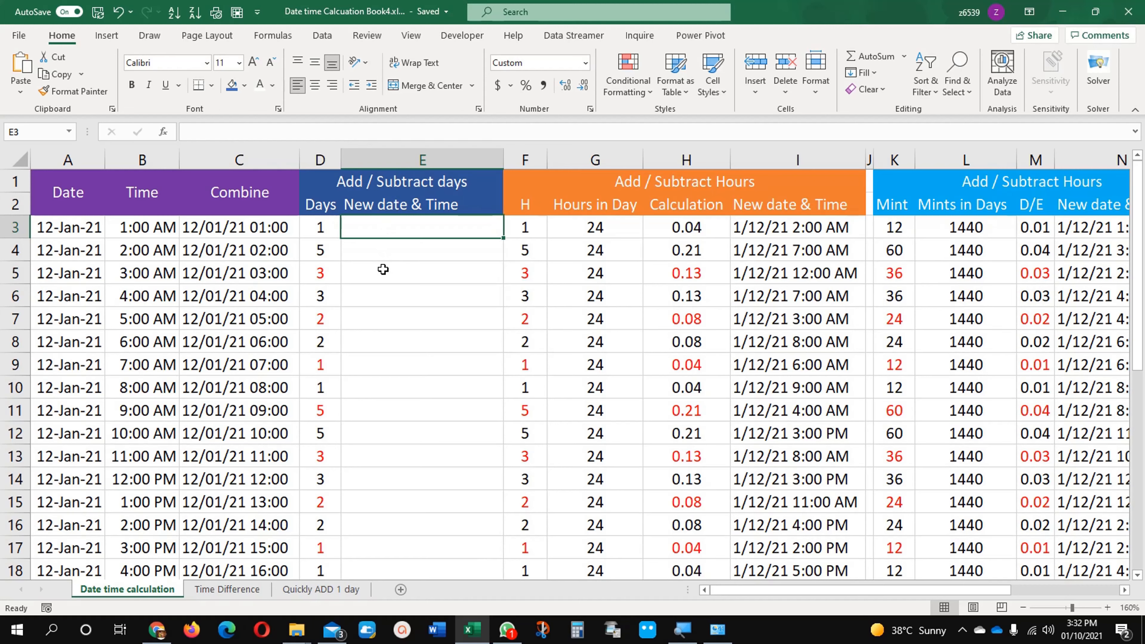
{"action": "type", "text": "="}
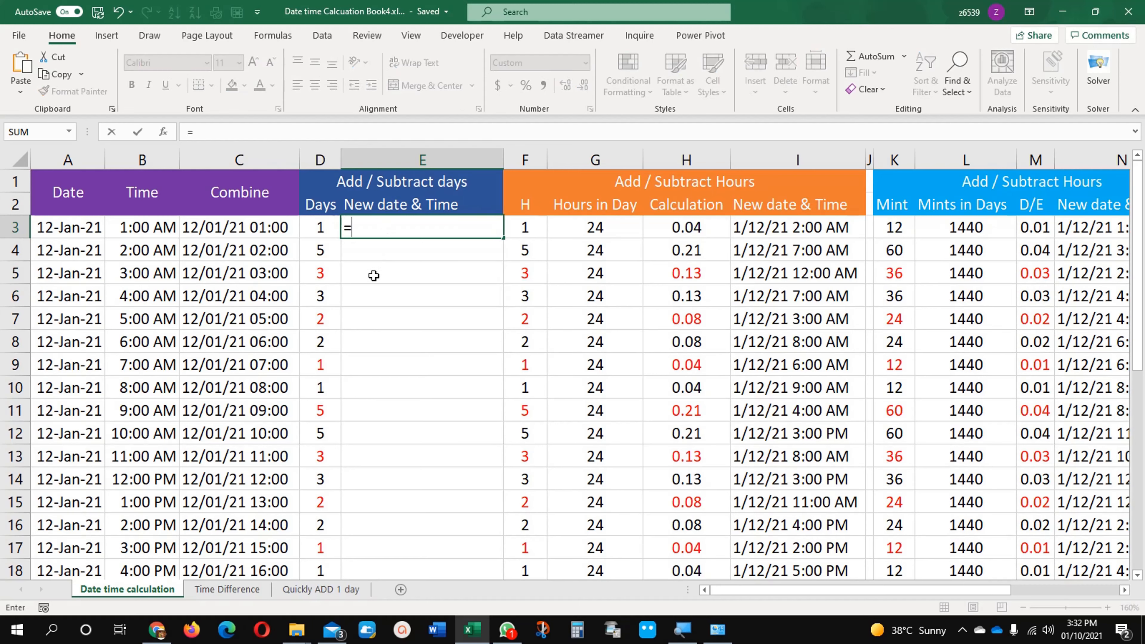
{"action": "left_click", "coordinate": [271, 227]}
{"action": "type", "text": "+"}
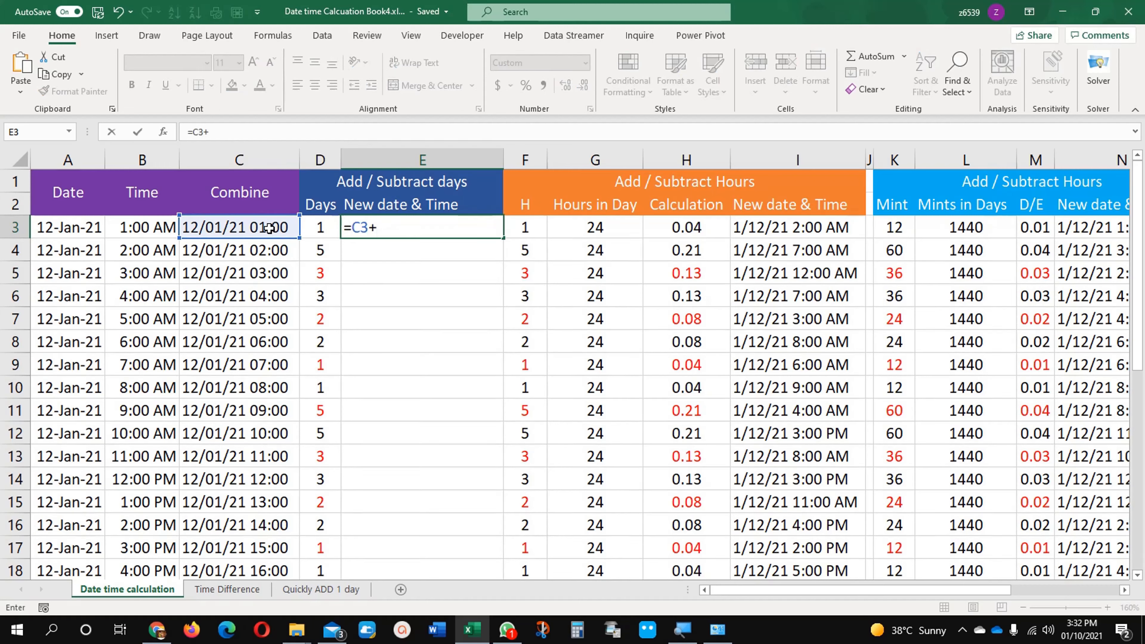
{"action": "left_click", "coordinate": [316, 228]}
{"action": "key", "text": "Return"}
{"action": "left_click", "coordinate": [448, 227]}
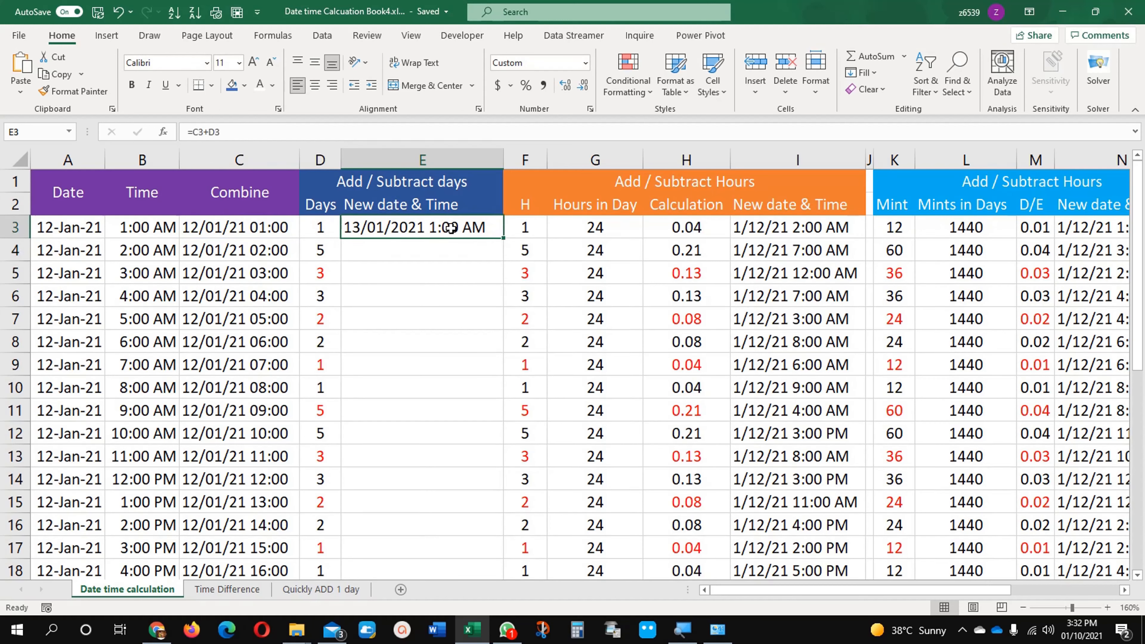
{"action": "double_click", "coordinate": [500, 238]}
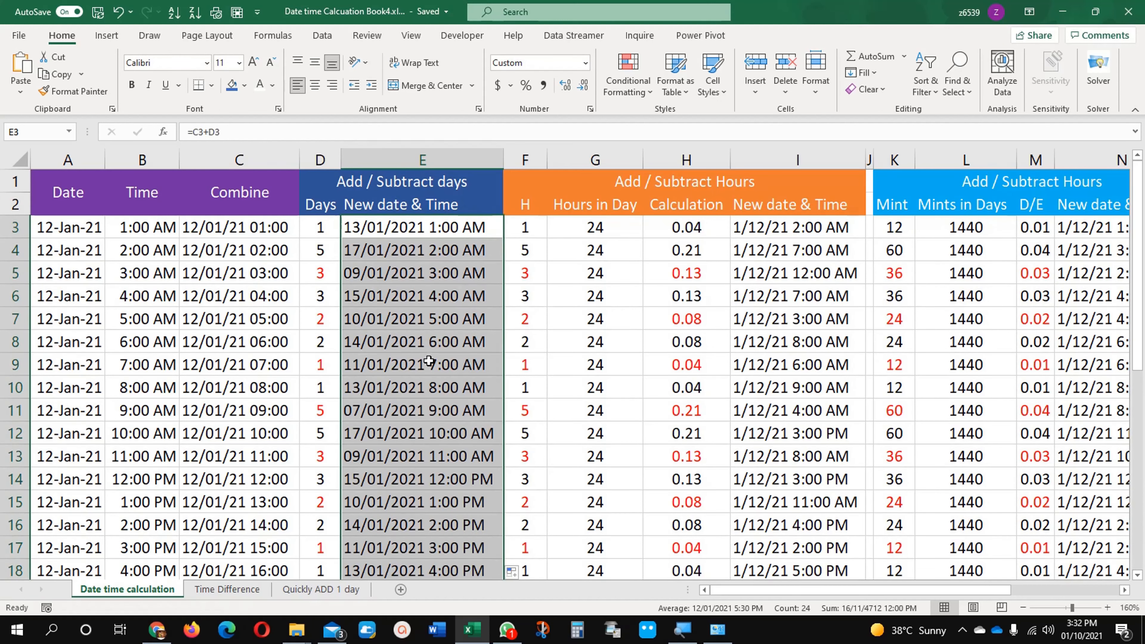
Step: Check row 5's combined date and its negative days value against the recalculated date
{"action": "left_click", "coordinate": [317, 272]}
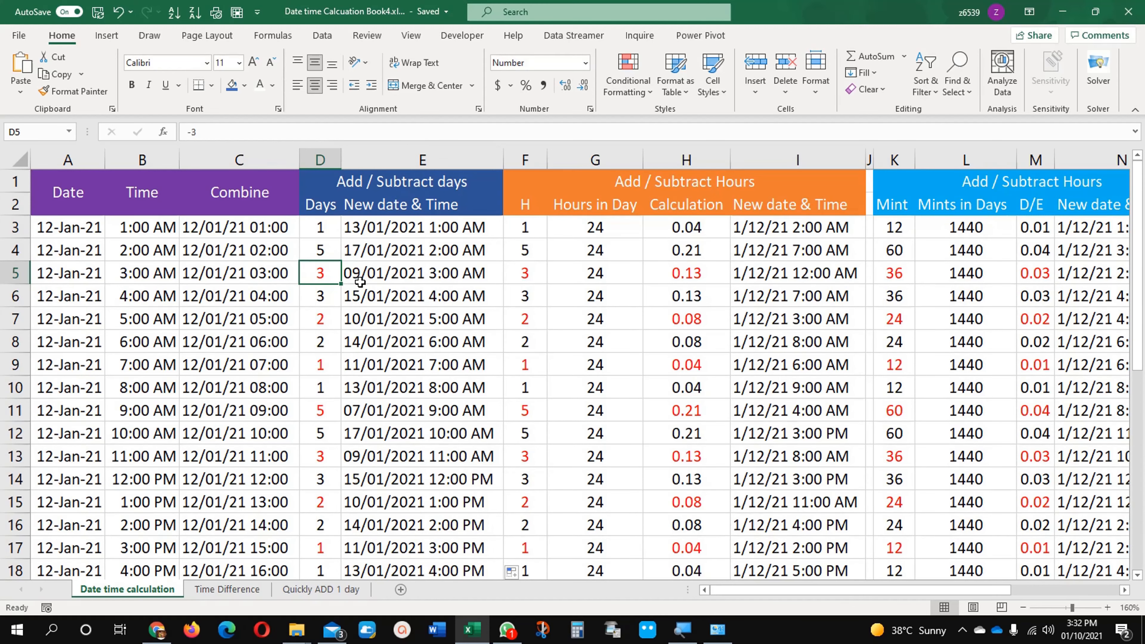
{"action": "key", "text": "Right"}
{"action": "left_click", "coordinate": [198, 276]}
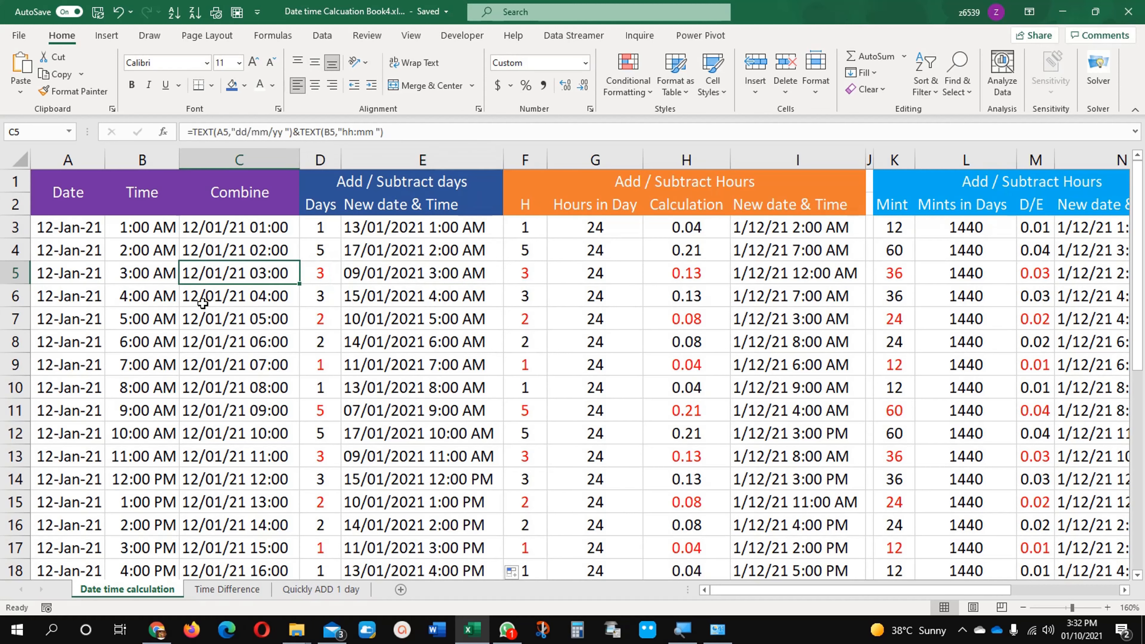
{"action": "left_click", "coordinate": [327, 274]}
{"action": "left_click", "coordinate": [380, 280]}
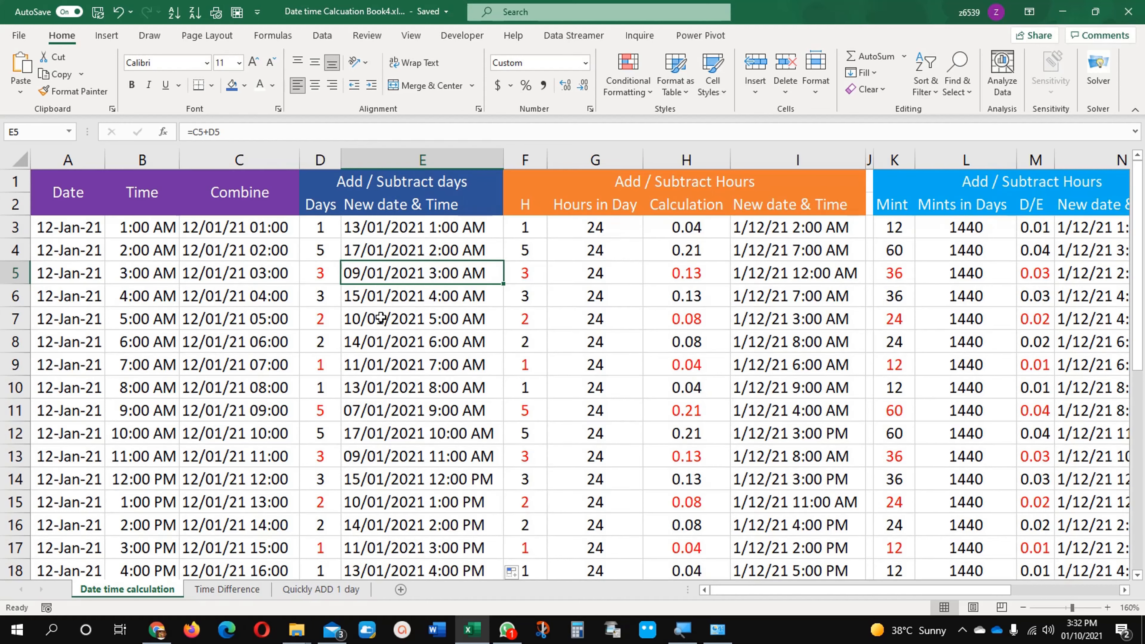
Step: Inspect the custom number format code applied to the New date & Time results from E3 down
{"action": "left_click", "coordinate": [394, 230]}
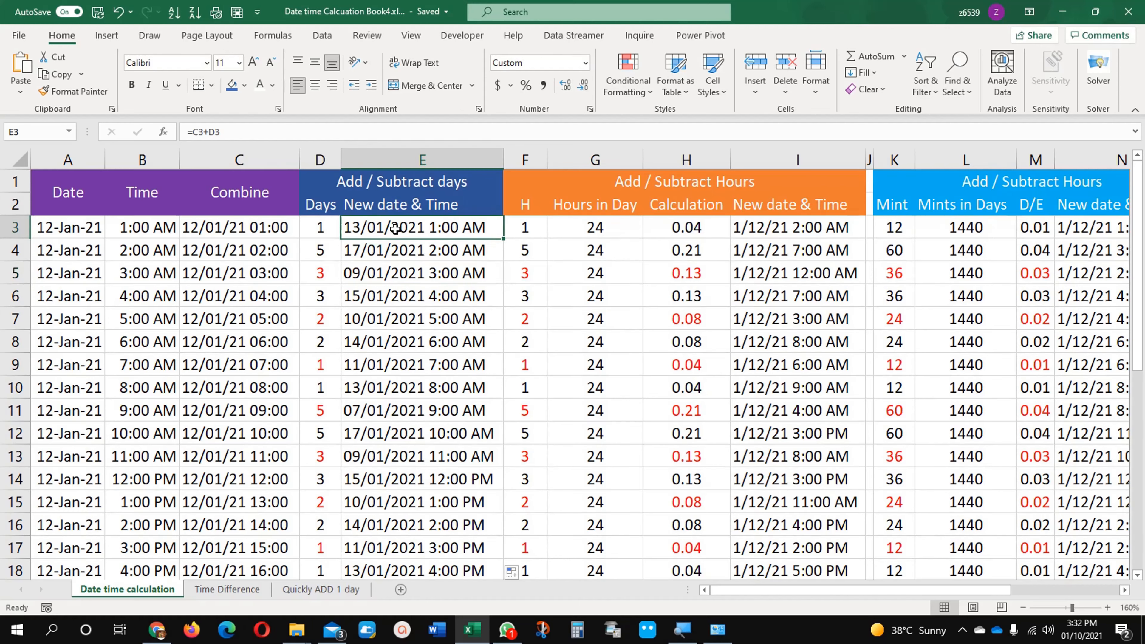
{"action": "key", "text": "ctrl+shift+Down"}
{"action": "right_click", "coordinate": [411, 272]}
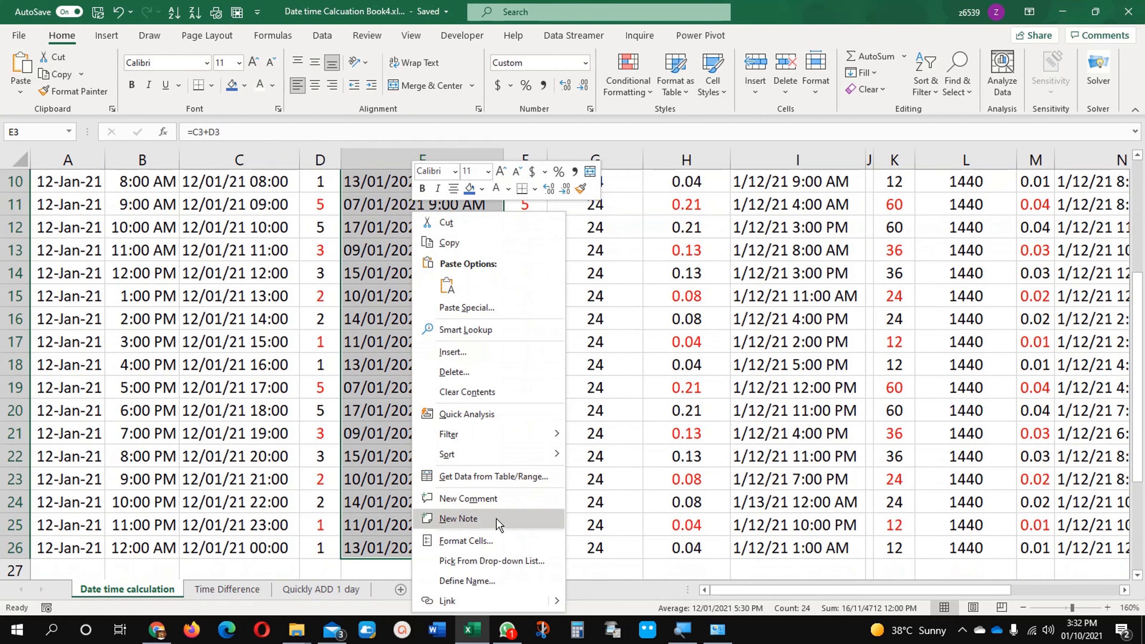
{"action": "left_click", "coordinate": [492, 540]}
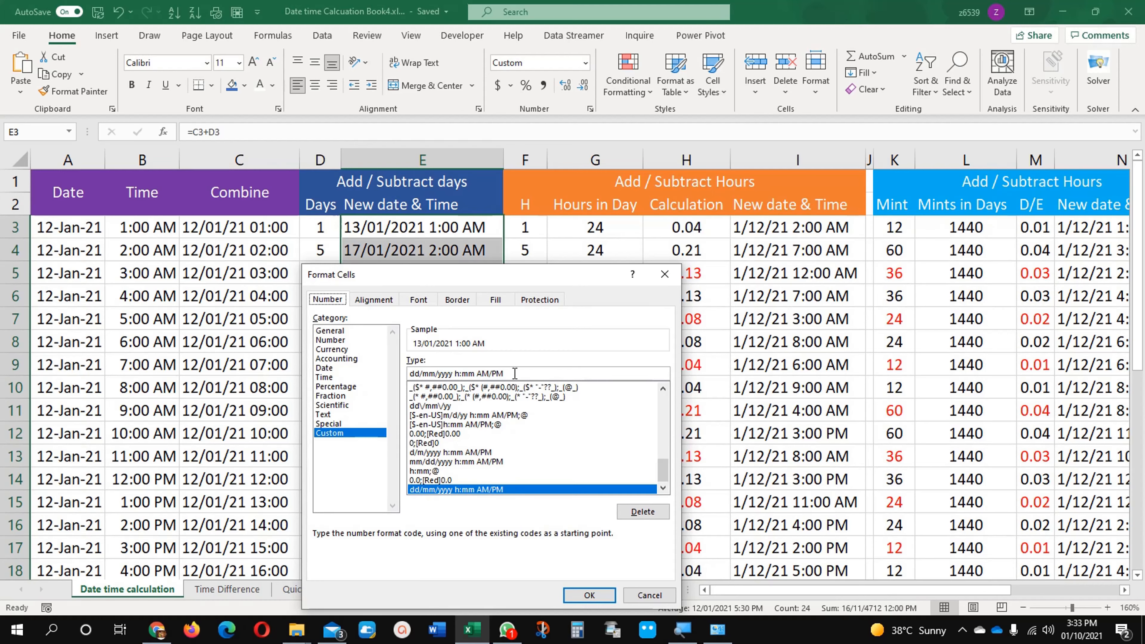
{"action": "left_click_drag", "start_coordinate": [514, 373], "coordinate": [398, 369]}
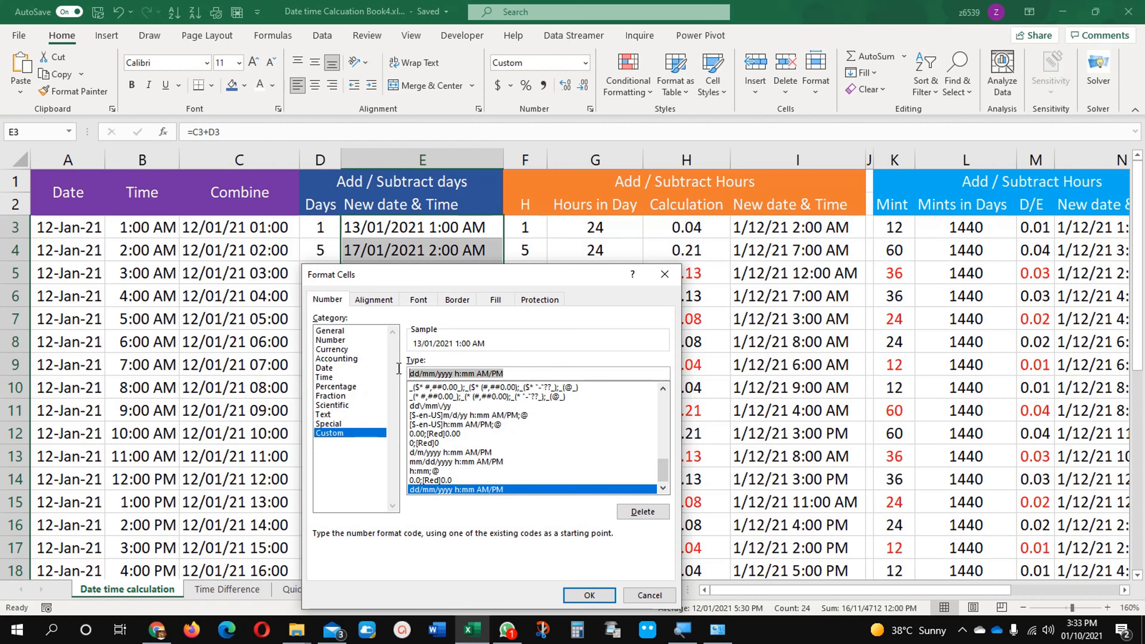
{"action": "left_click", "coordinate": [512, 374]}
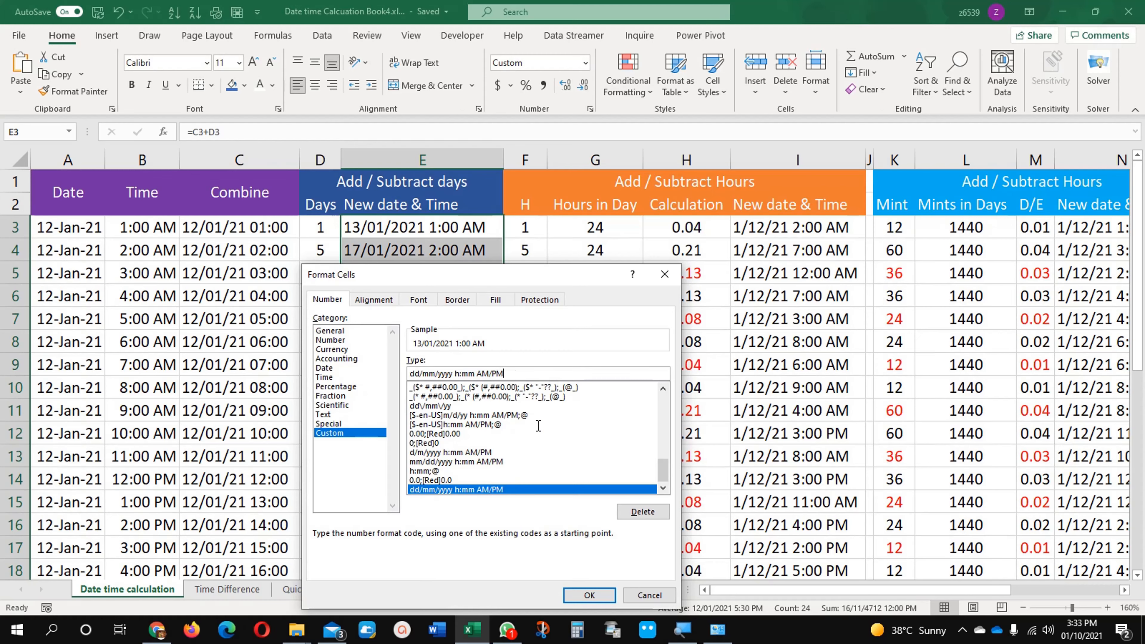
{"action": "left_click", "coordinate": [590, 595]}
{"action": "left_click", "coordinate": [447, 322]}
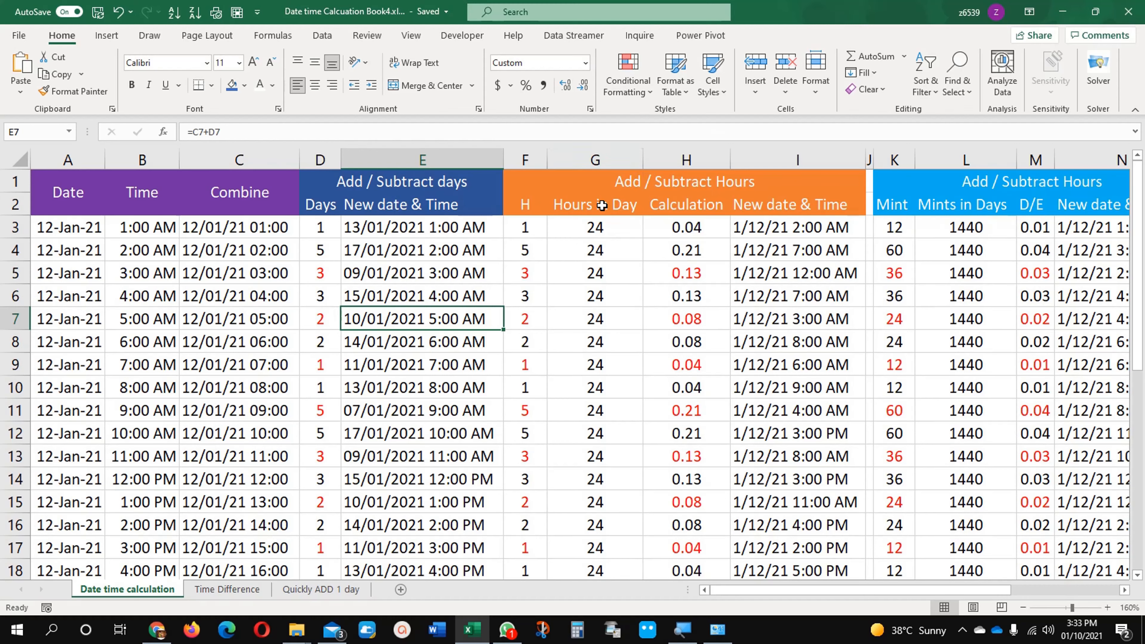
Step: Inspect the first-row Hours in Day, Mint and Mints in Days cells in the hours and minutes sections
{"action": "left_click", "coordinate": [558, 247]}
{"action": "left_click", "coordinate": [597, 224]}
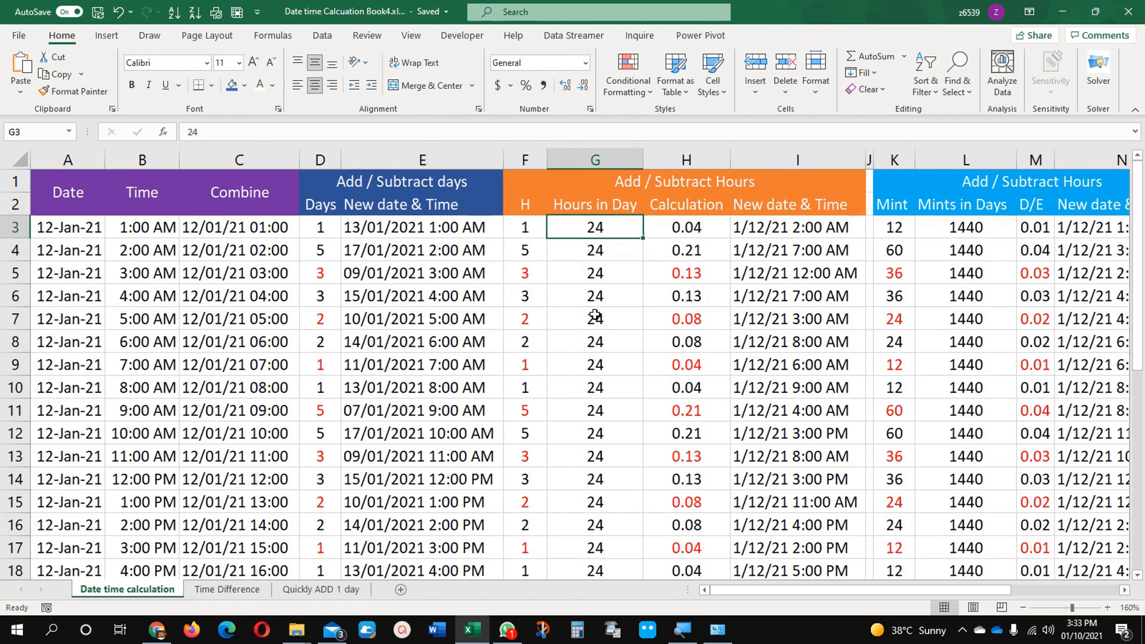
{"action": "left_click", "coordinate": [890, 228]}
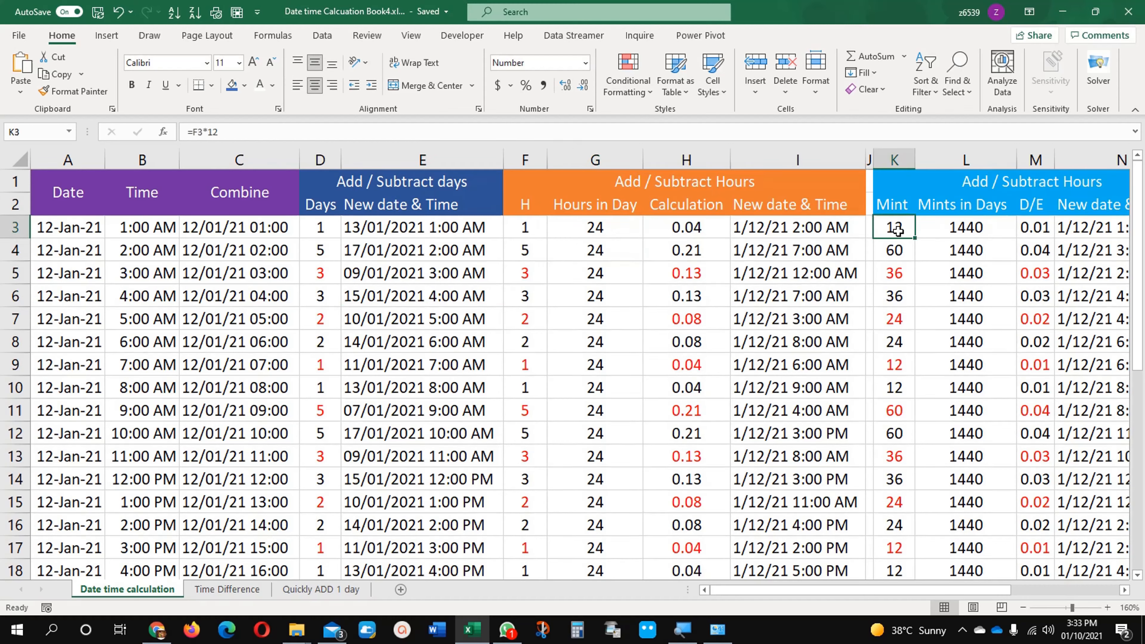
{"action": "left_click", "coordinate": [964, 232]}
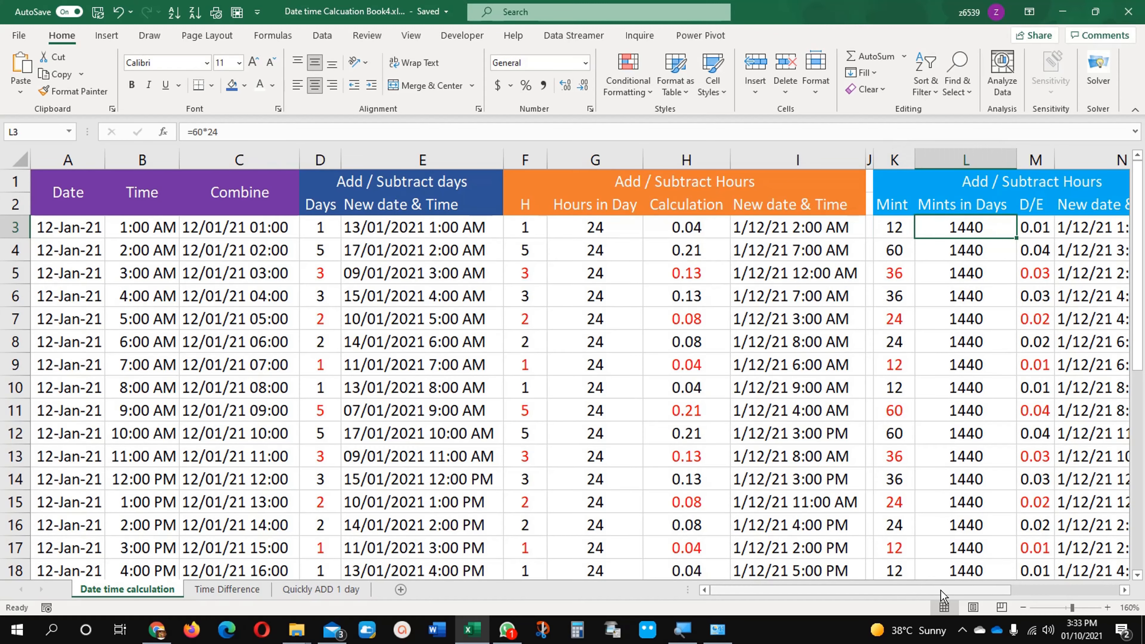
Step: Examine the Day, Hours and Minutes reference table in columns P to R, including how Q5 divides Q4 by Q3
{"action": "left_click_drag", "start_coordinate": [940, 590], "coordinate": [1073, 585]}
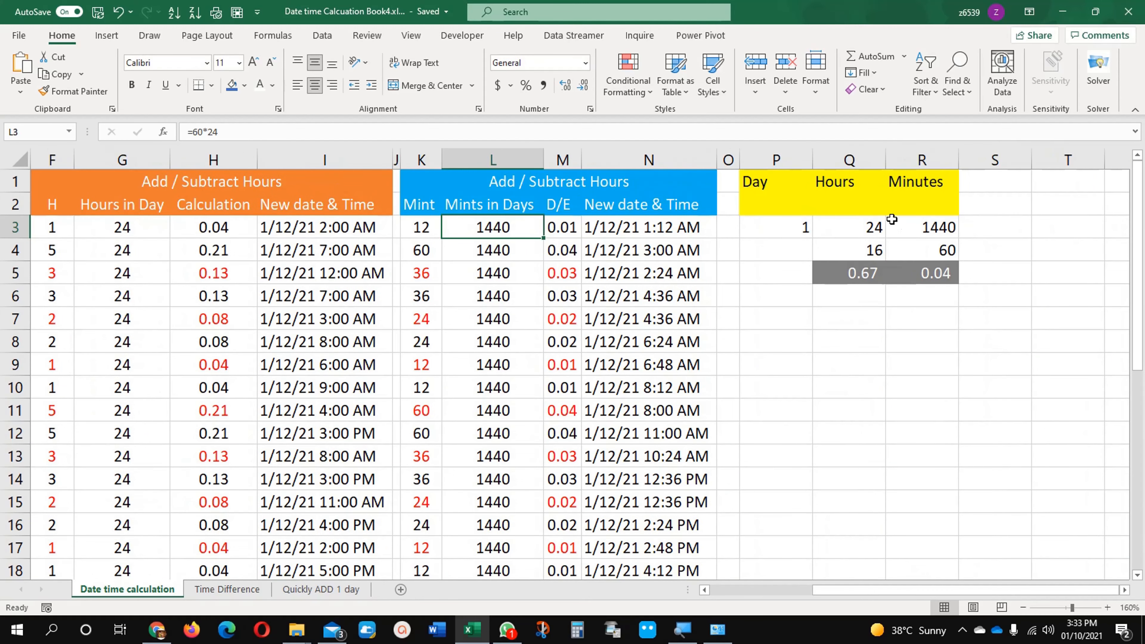
{"action": "left_click", "coordinate": [845, 200]}
{"action": "left_click", "coordinate": [855, 226]}
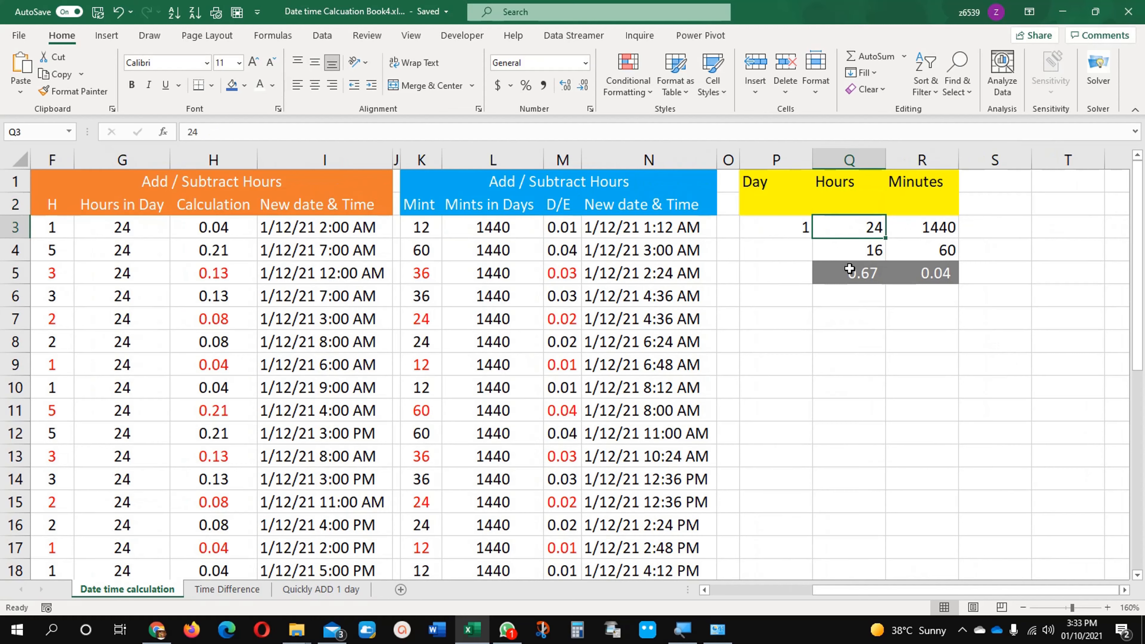
{"action": "left_click", "coordinate": [925, 226]}
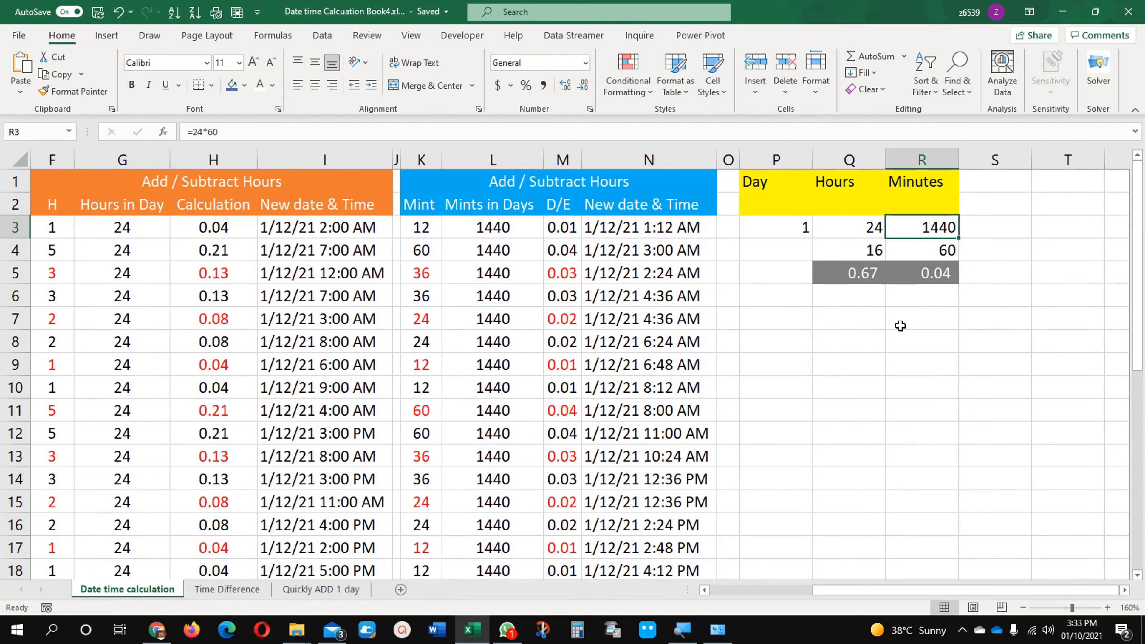
{"action": "left_click", "coordinate": [868, 254]}
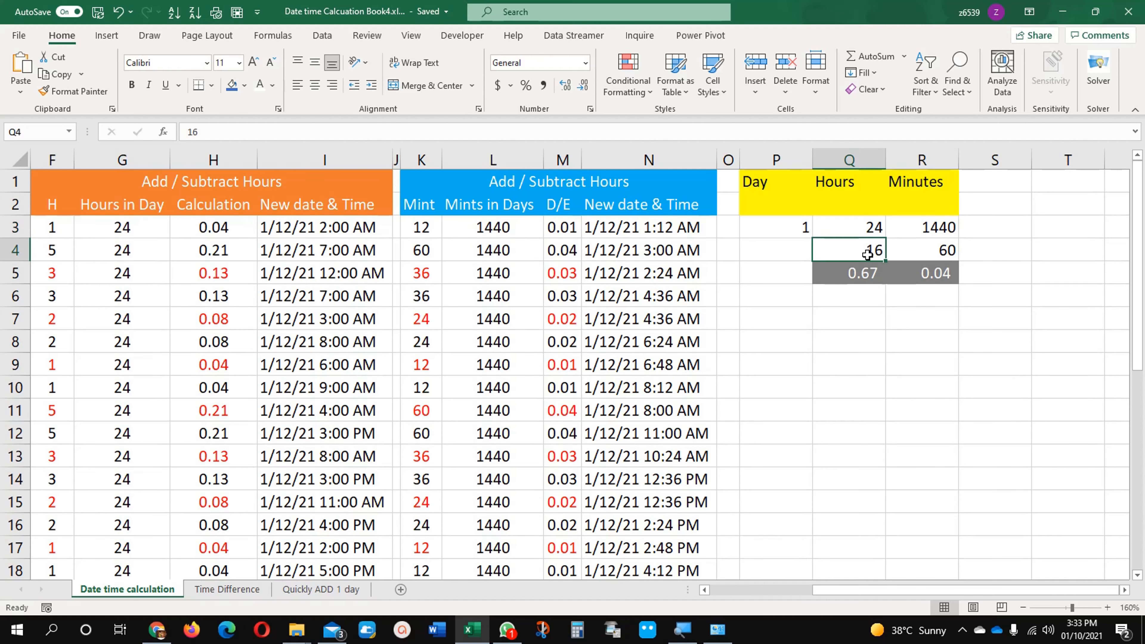
{"action": "left_click", "coordinate": [863, 273]}
{"action": "left_click", "coordinate": [867, 248]}
{"action": "left_click", "coordinate": [859, 227]}
{"action": "left_click", "coordinate": [862, 272]}
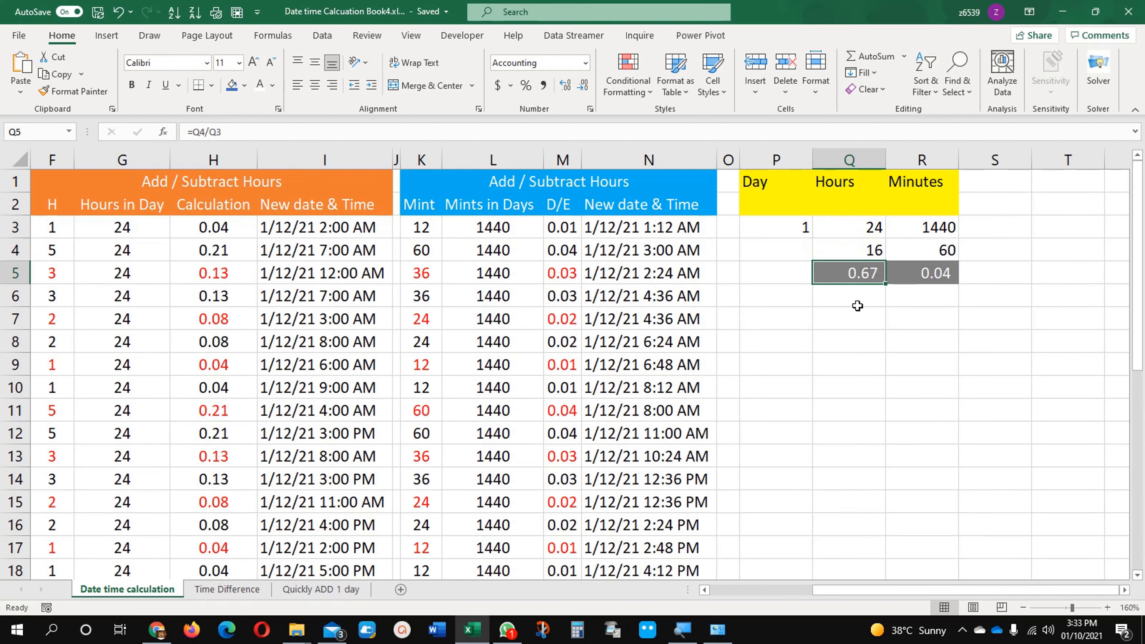
Step: Review the formulas in I3 and H3 that calculate the hour-adjusted date and the fraction of a day
{"action": "left_click_drag", "start_coordinate": [844, 589], "coordinate": [726, 593]}
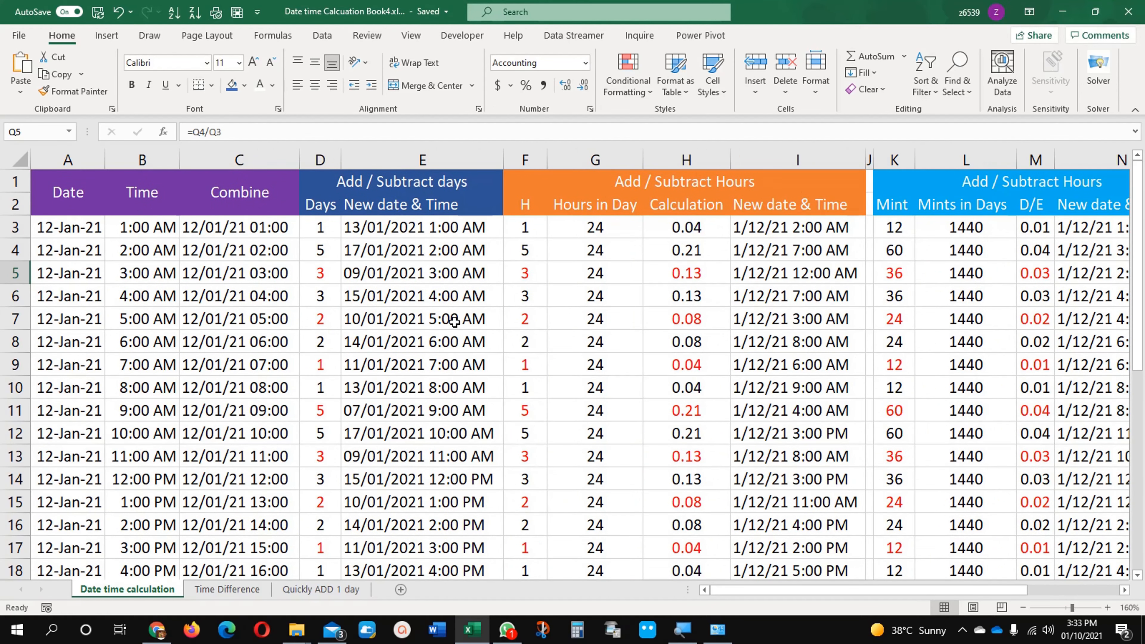
{"action": "left_click", "coordinate": [767, 227]}
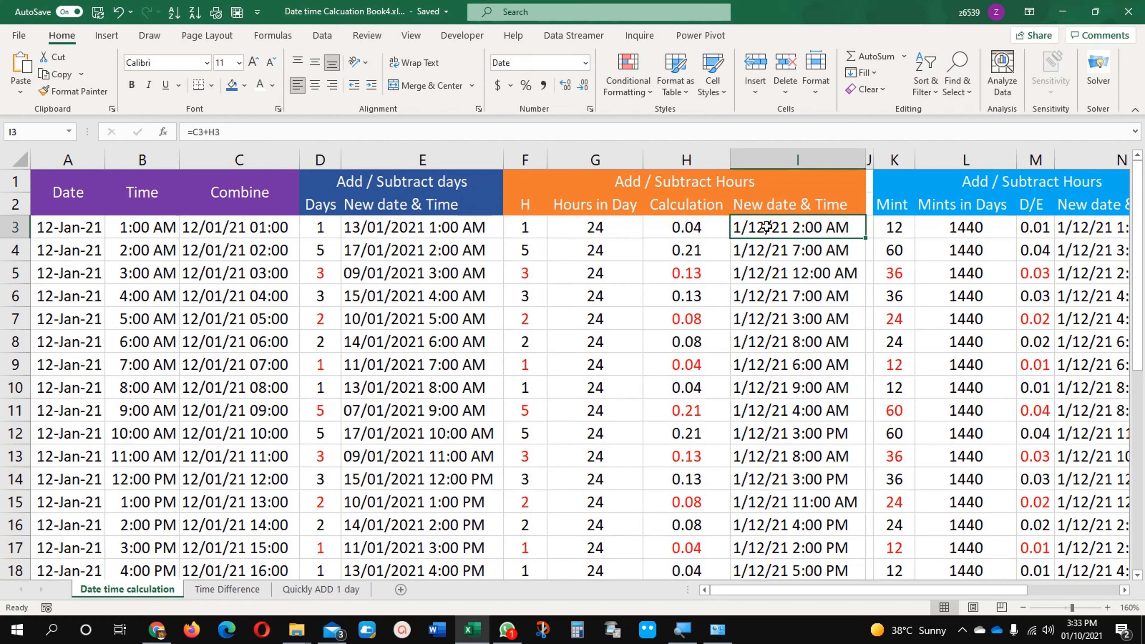
{"action": "left_click", "coordinate": [686, 227]}
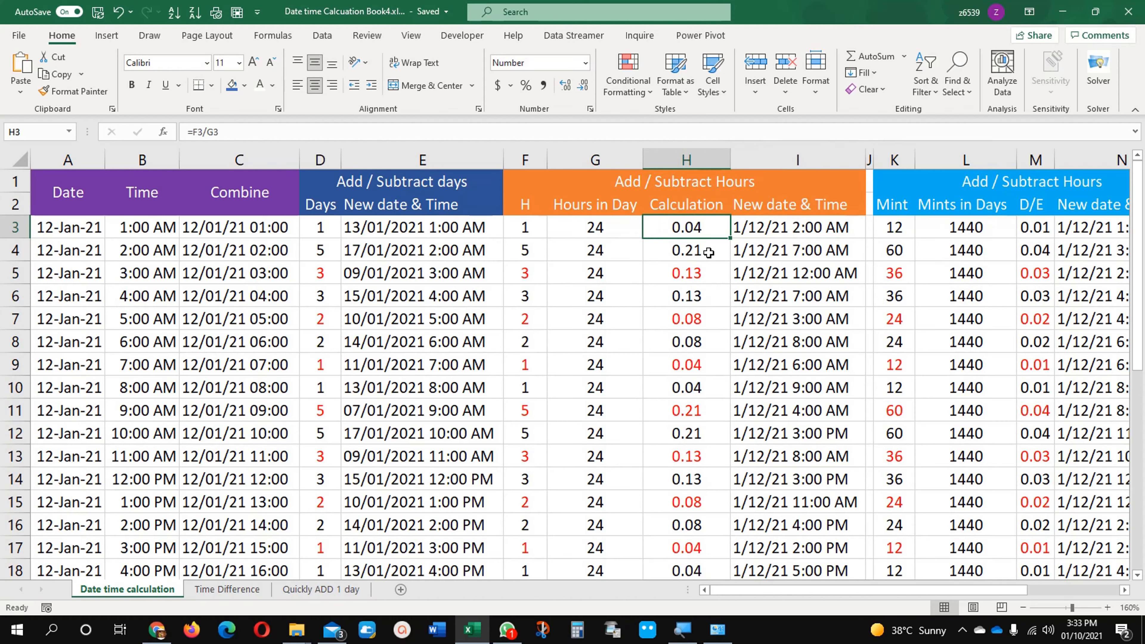
Step: Clear all results in the New date & Time column under the orange Add / Subtract Hours heading, from I3 down
{"action": "left_click", "coordinate": [780, 227]}
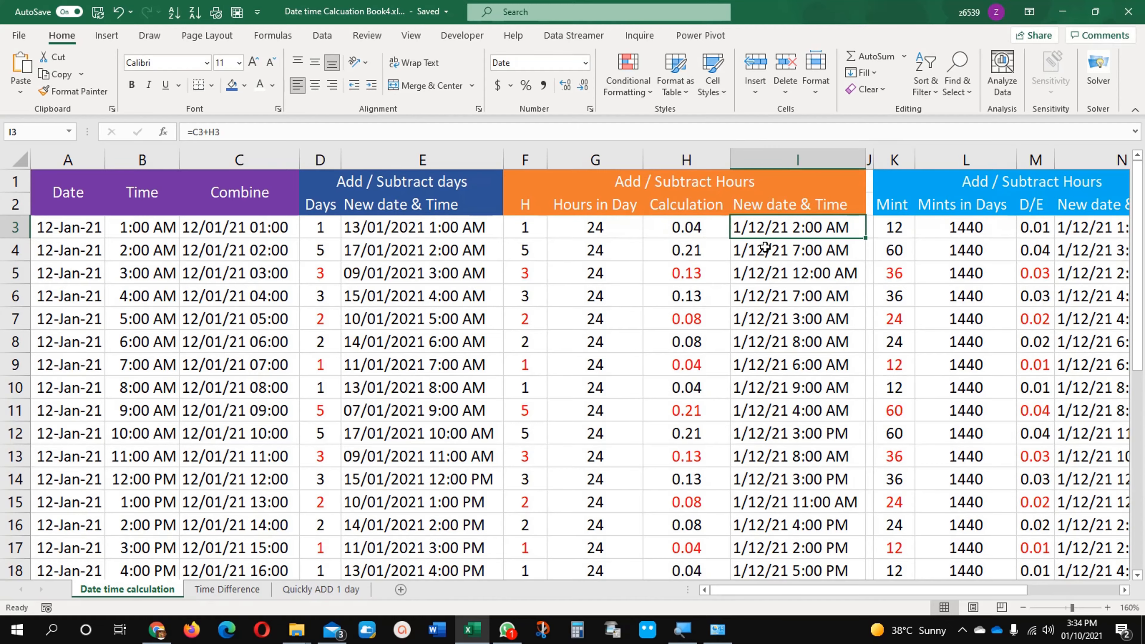
{"action": "key", "text": "ctrl+shift+Down"}
{"action": "key", "text": "Delete"}
{"action": "scroll", "coordinate": [765, 247], "scroll_direction": "up", "scroll_amount": 3}
Step: Enter =C3+(F3/G3) in I3 and fill it down the New date & Time column under Add / Subtract Hours
{"action": "left_click", "coordinate": [776, 227]}
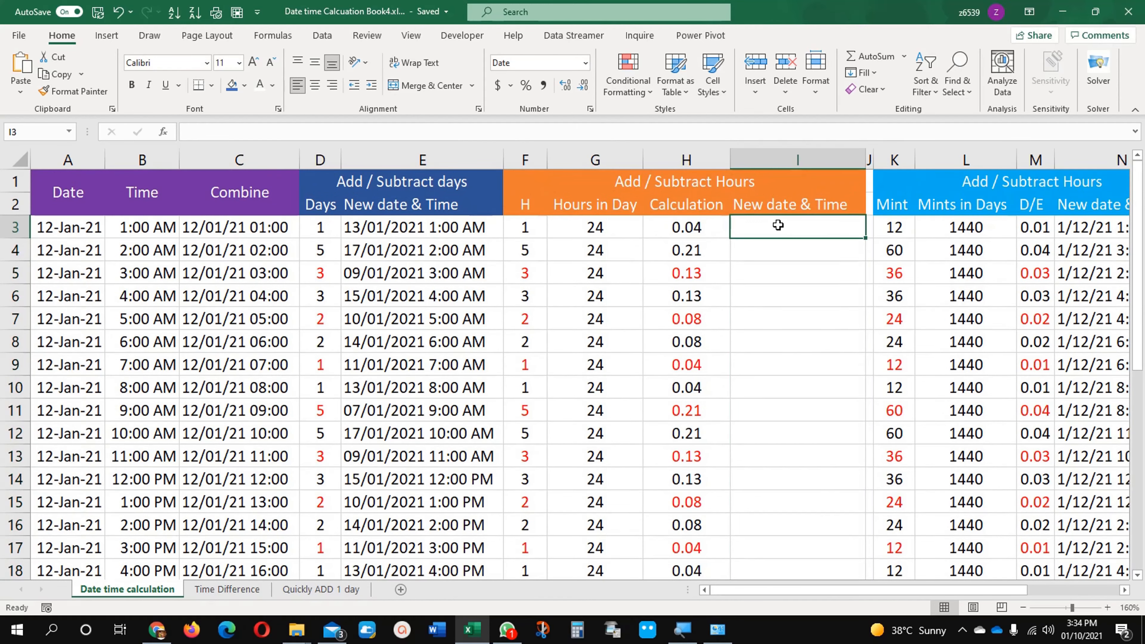
{"action": "type", "text": "="}
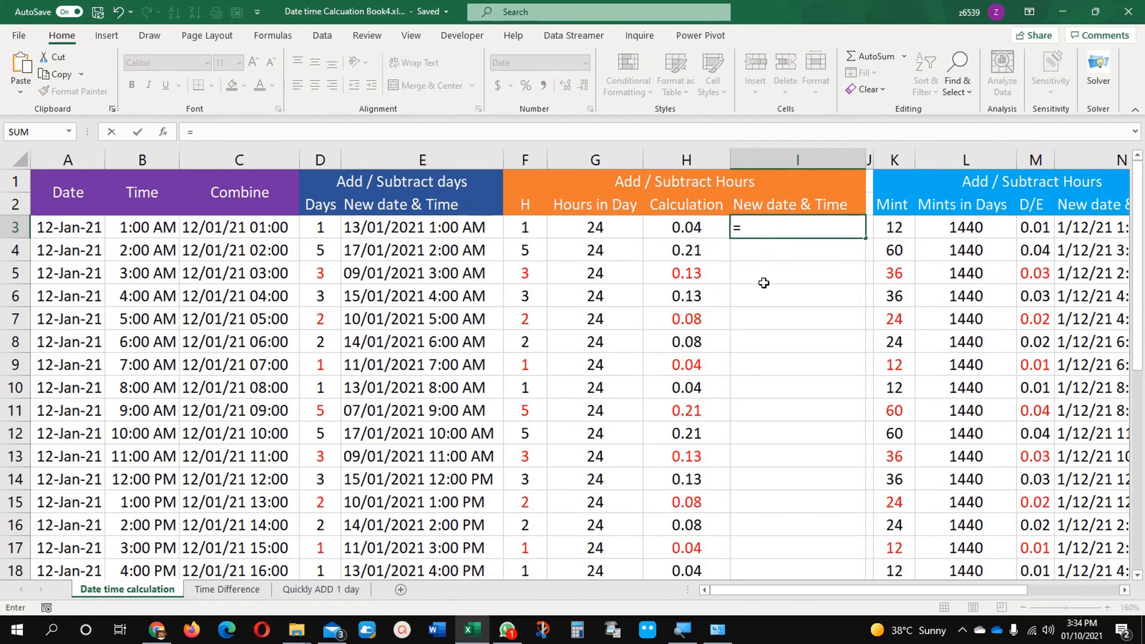
{"action": "left_click", "coordinate": [238, 228]}
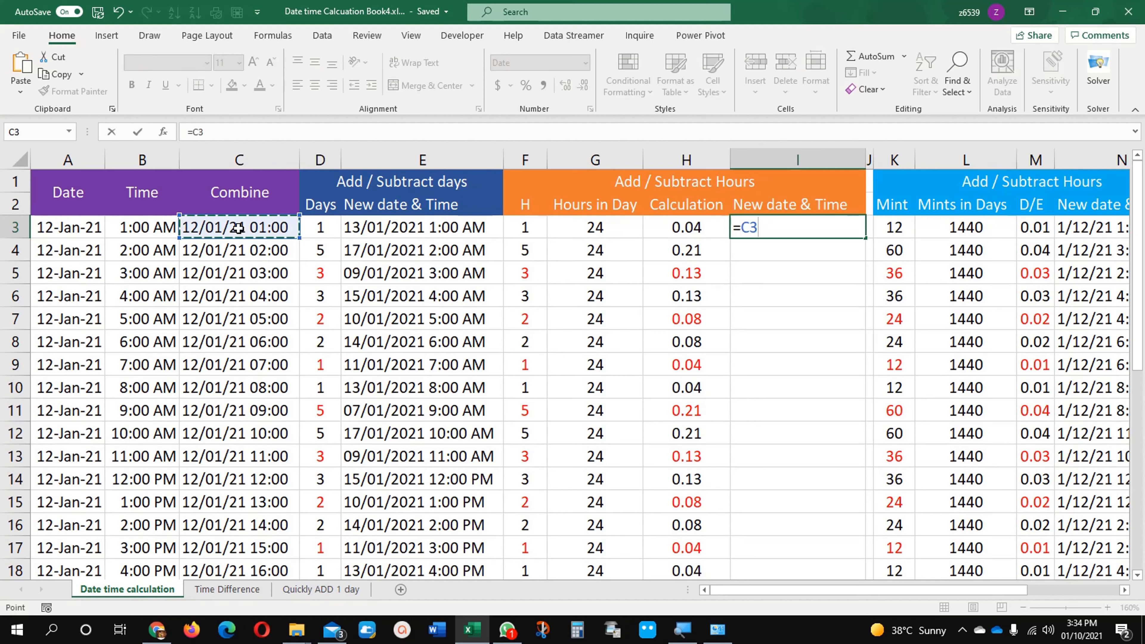
{"action": "type", "text": "+"}
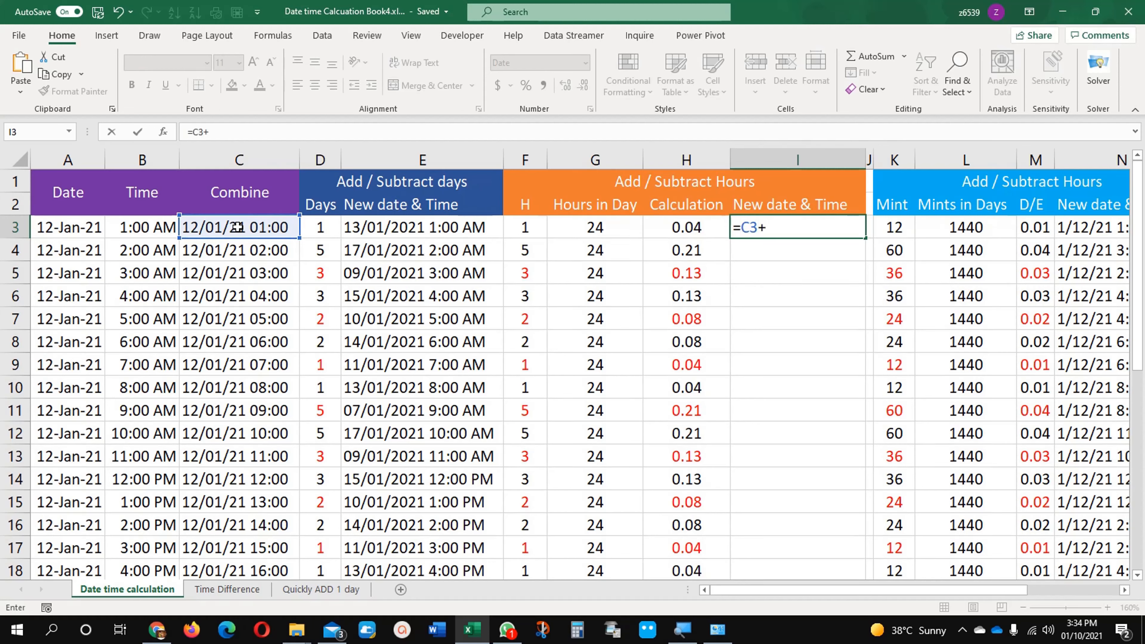
{"action": "type", "text": "("}
{"action": "left_click", "coordinate": [535, 230]}
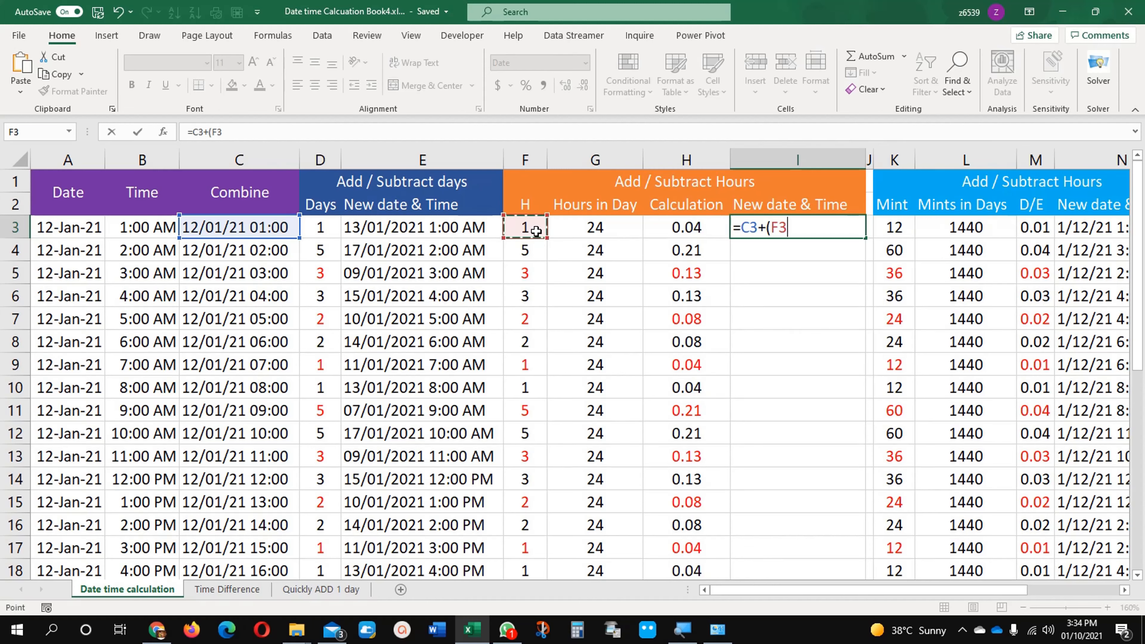
{"action": "type", "text": "/"}
{"action": "left_click", "coordinate": [607, 227]}
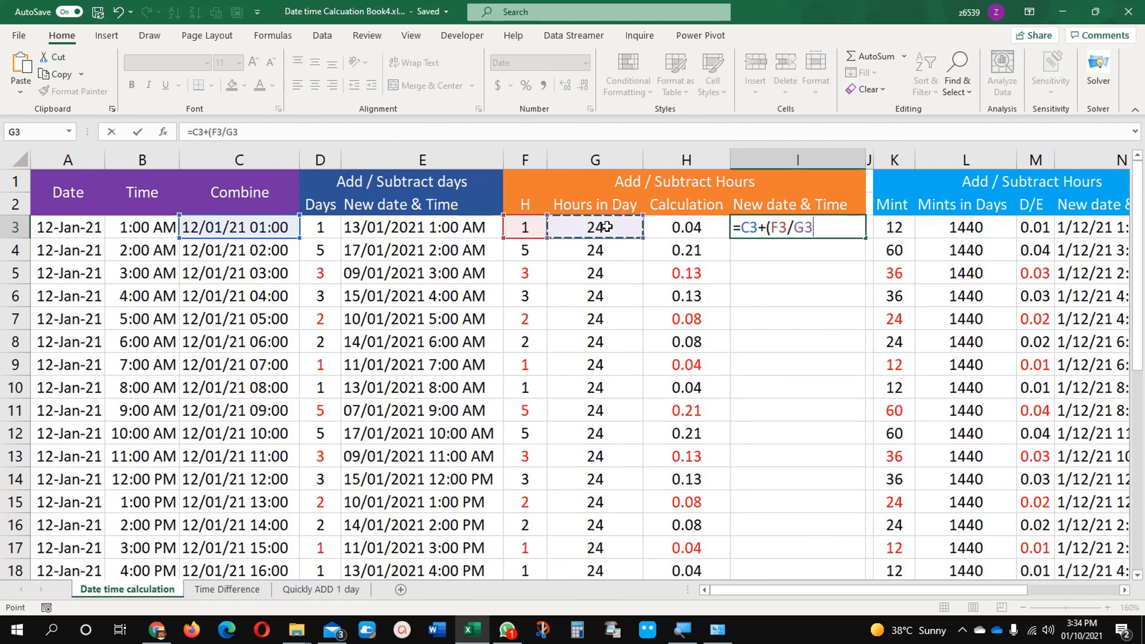
{"action": "type", "text": ")"}
{"action": "key", "text": "Return"}
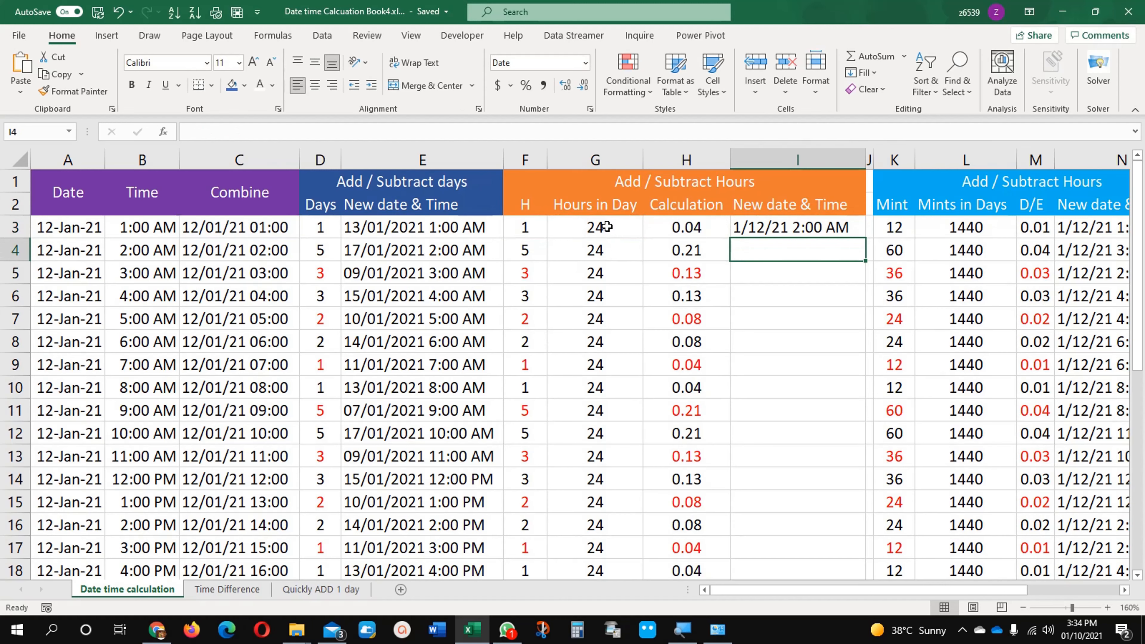
{"action": "left_click", "coordinate": [771, 227]}
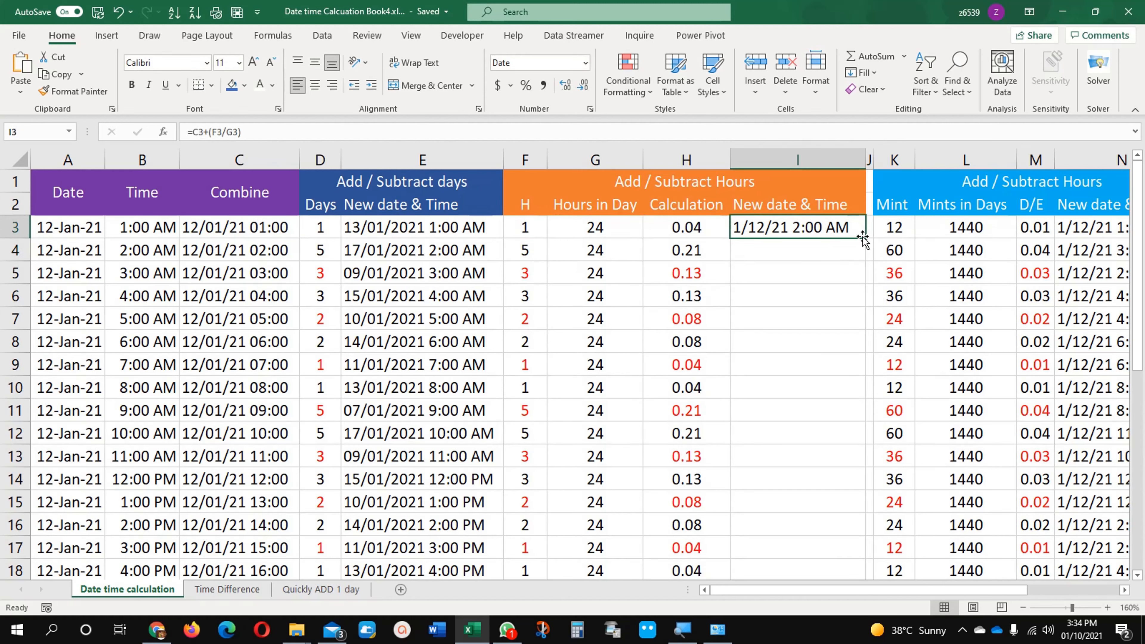
{"action": "double_click", "coordinate": [865, 238]}
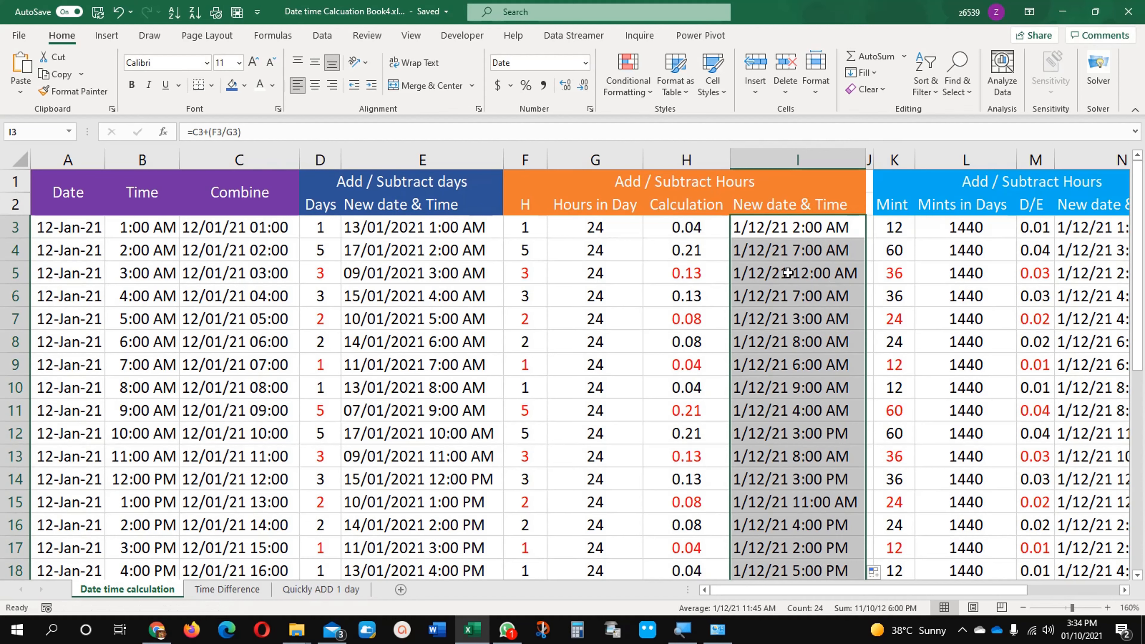
Step: Check which cells the filled formula in I5 refers to, leaving the formula as it is
{"action": "left_click", "coordinate": [779, 319]}
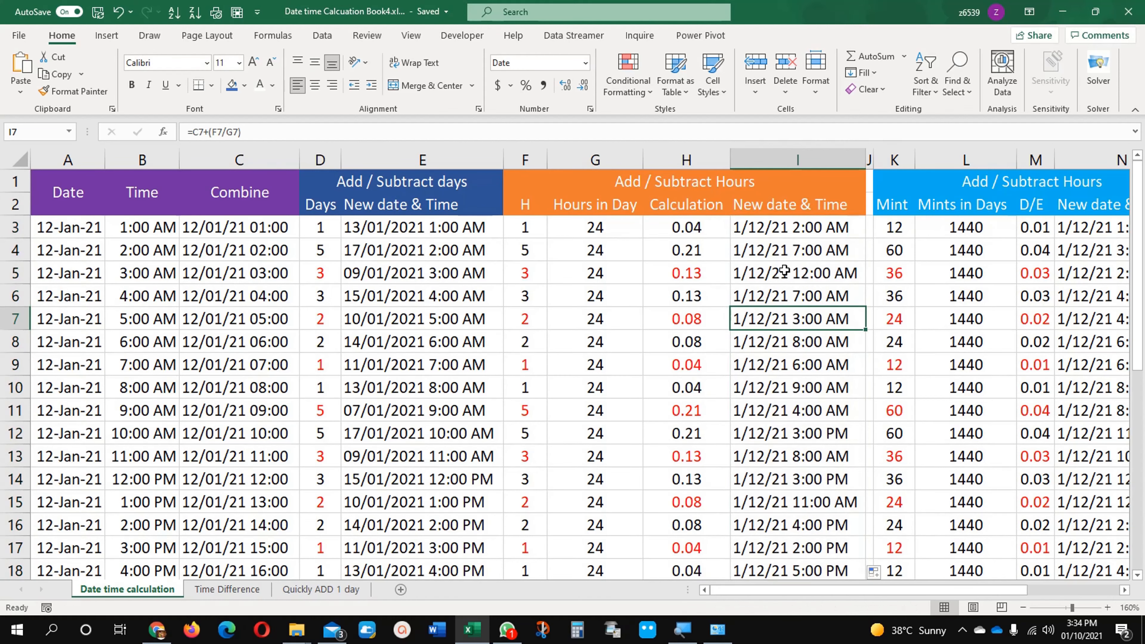
{"action": "left_click", "coordinate": [782, 275]}
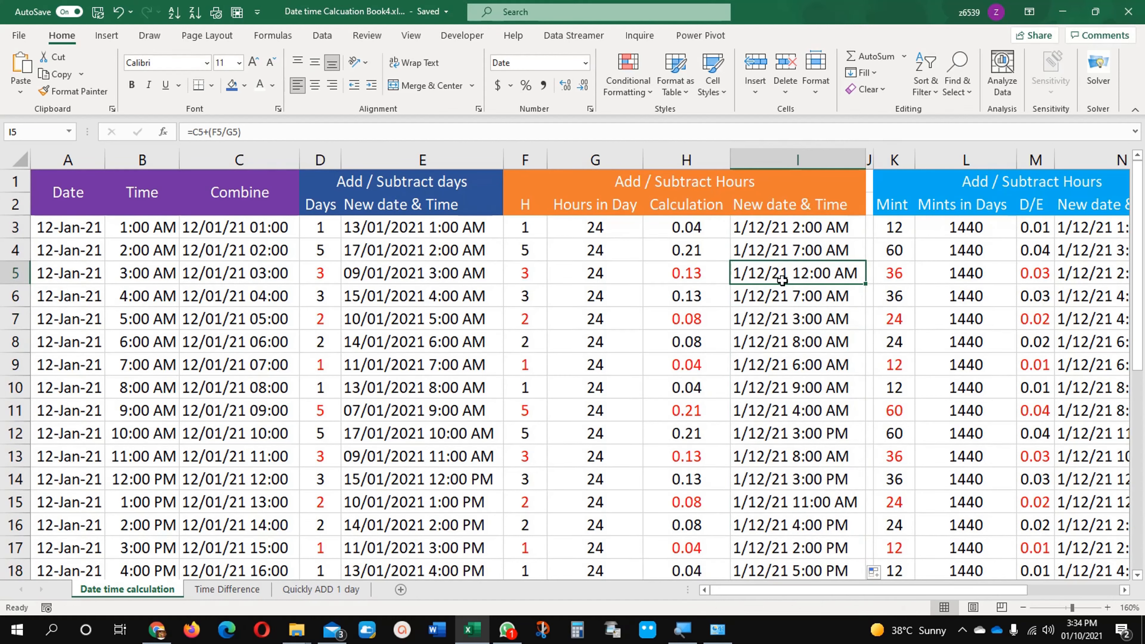
{"action": "double_click", "coordinate": [765, 276]}
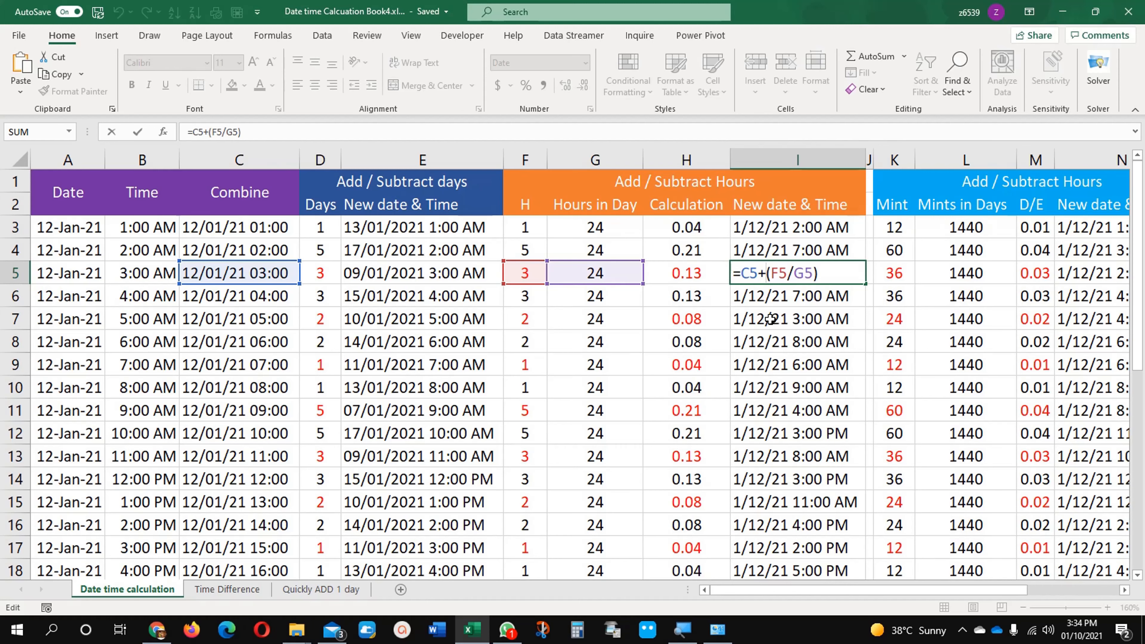
{"action": "key", "text": "ctrl+Return"}
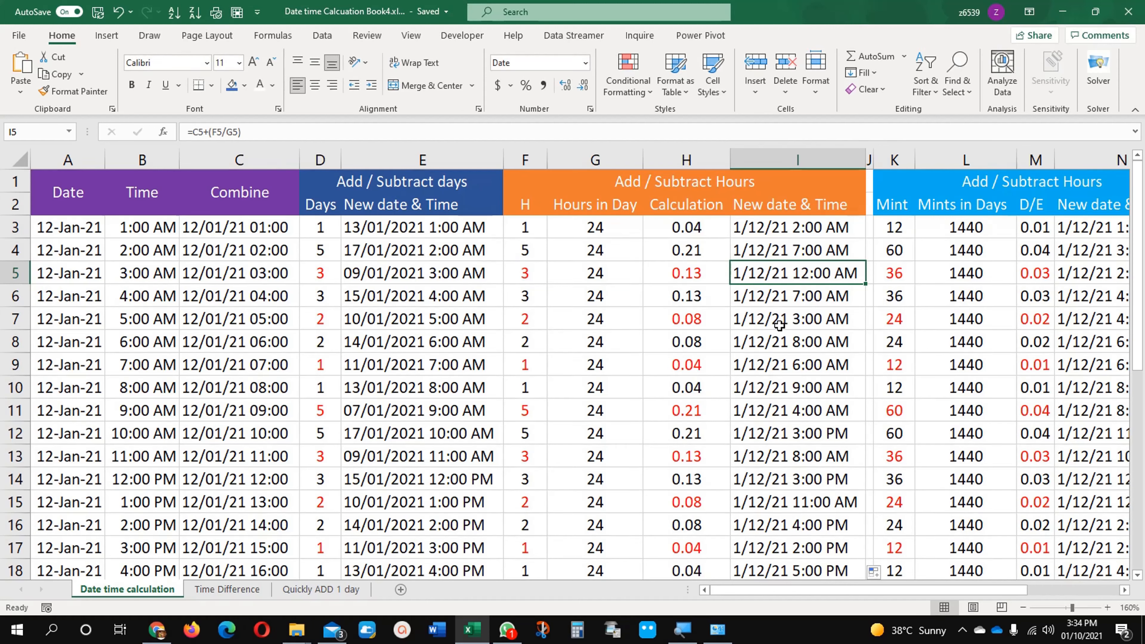
Step: Compare the hour-adjusted results in I3 to I7 with the original combined dates and times in column C
{"action": "left_click", "coordinate": [775, 253]}
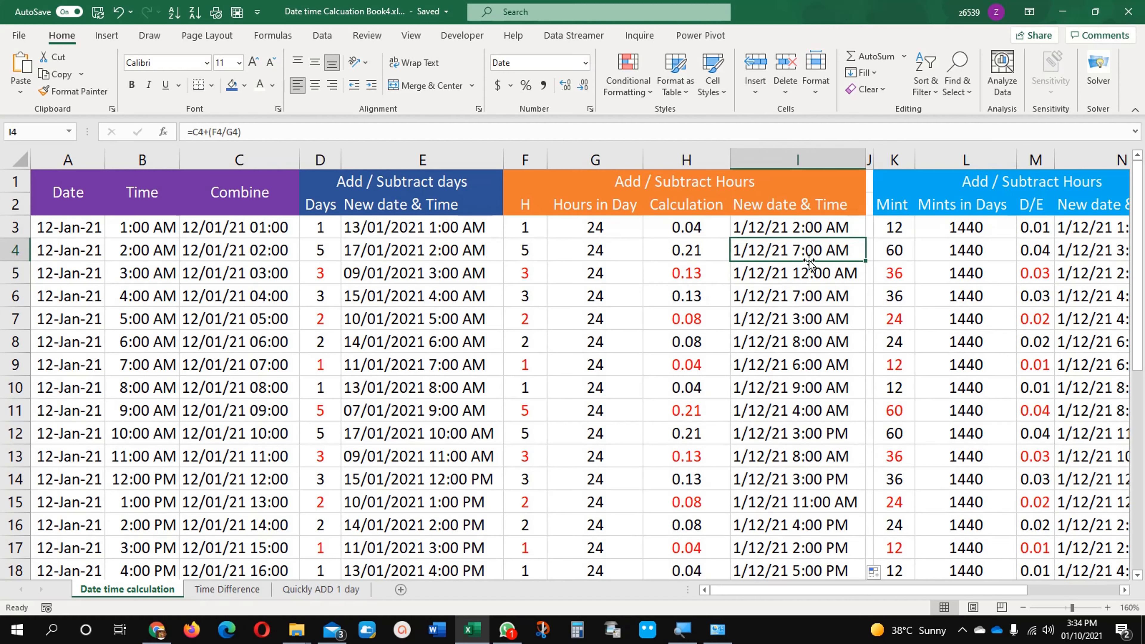
{"action": "left_click", "coordinate": [808, 281]}
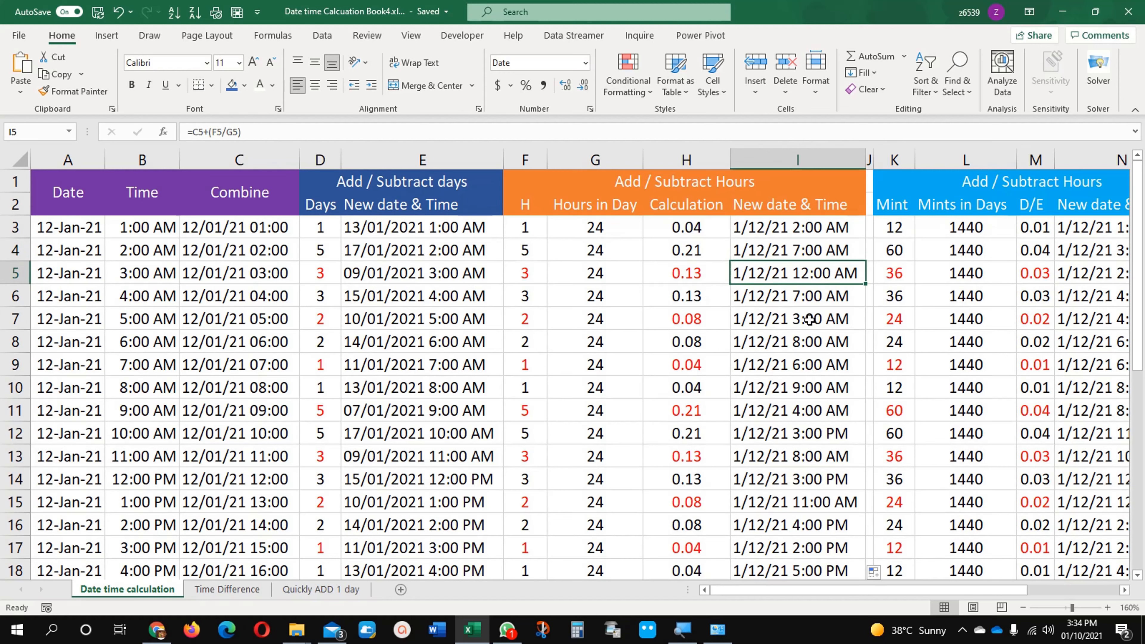
{"action": "left_click", "coordinate": [825, 303]}
{"action": "left_click", "coordinate": [278, 288]}
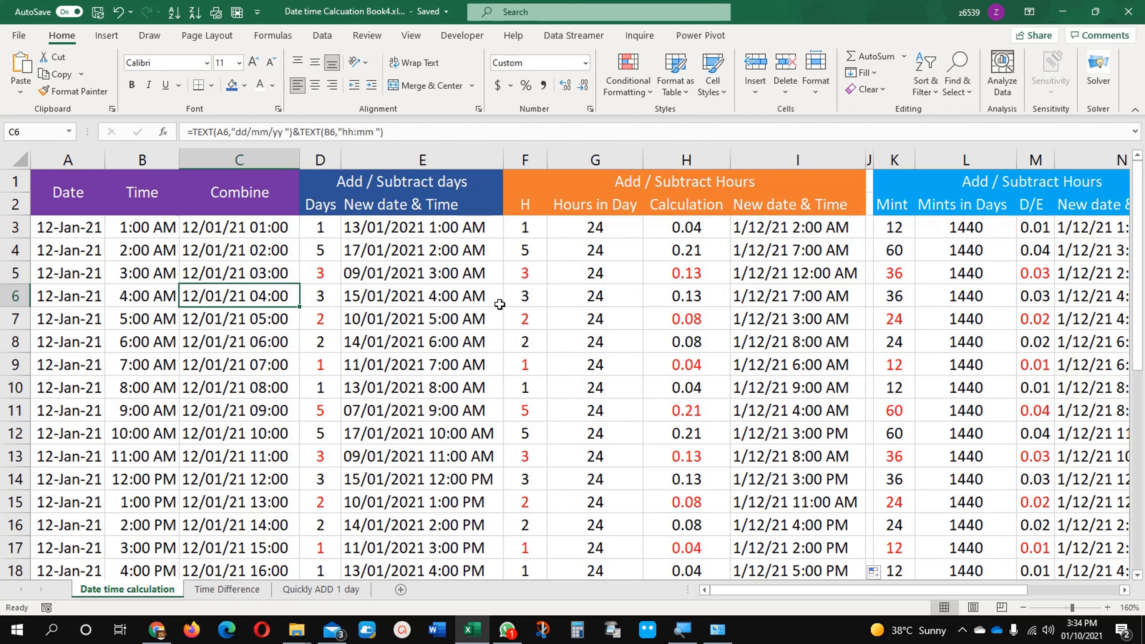
{"action": "left_click", "coordinate": [779, 321]}
{"action": "left_click", "coordinate": [769, 271]}
{"action": "left_click", "coordinate": [769, 252]}
{"action": "left_click", "coordinate": [766, 227]}
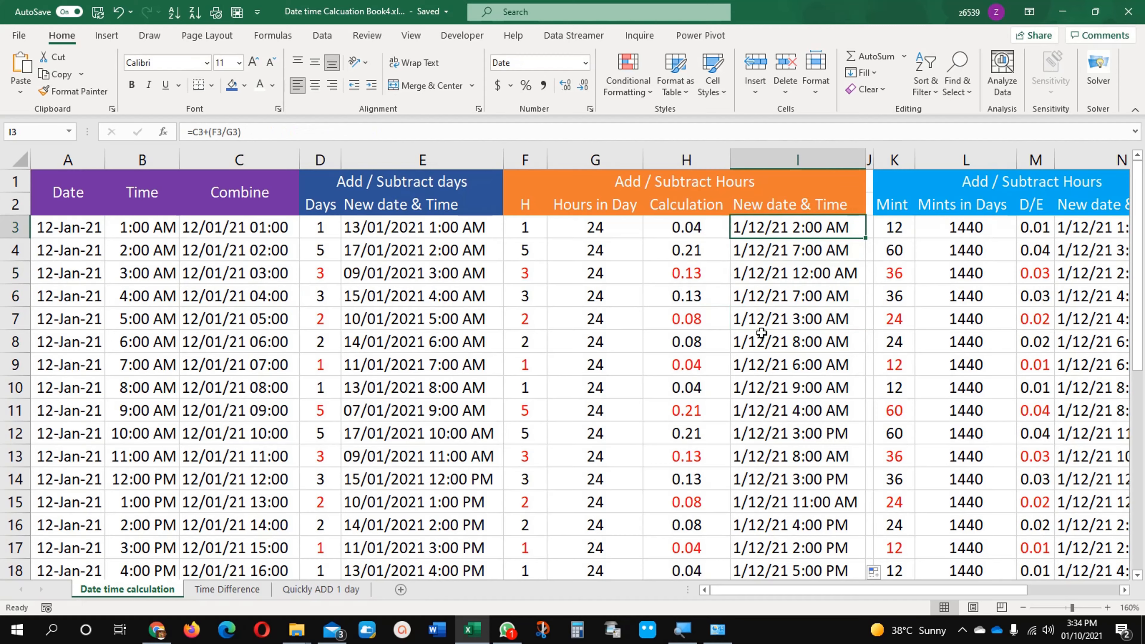
Step: Clear the New date & Time results from I3 down under Add / Subtract Hours and inspect the Calculation formula in H3
{"action": "key", "text": "ctrl+shift+Down"}
{"action": "scroll", "coordinate": [747, 334], "scroll_direction": "up", "scroll_amount": 3}
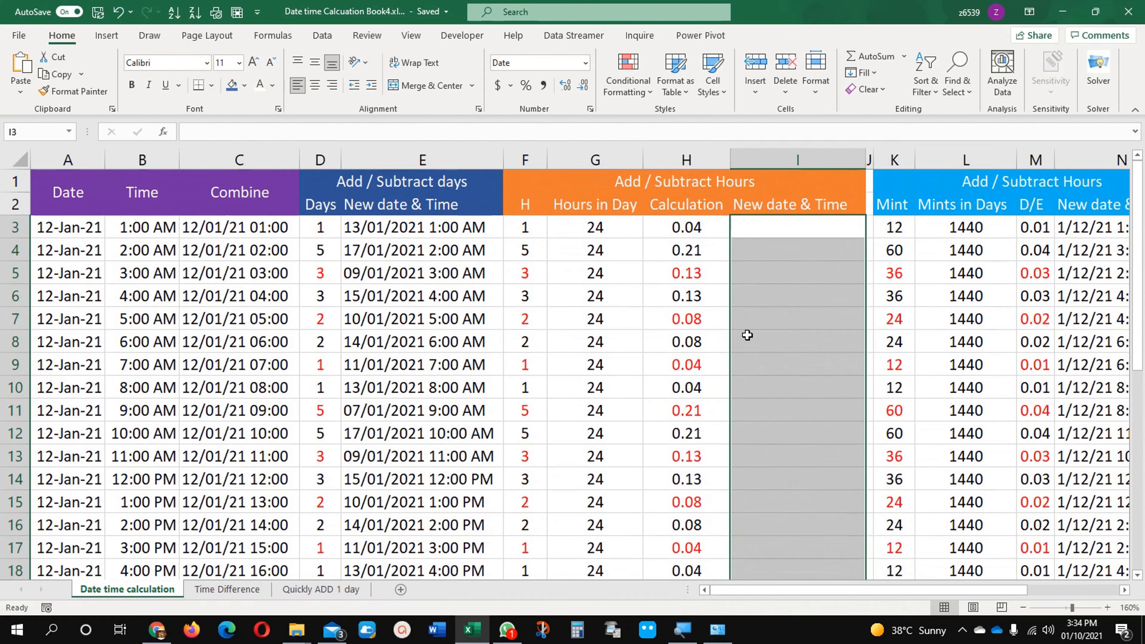
{"action": "key", "text": "Delete"}
{"action": "key", "text": "Up"}
{"action": "left_click", "coordinate": [699, 230]}
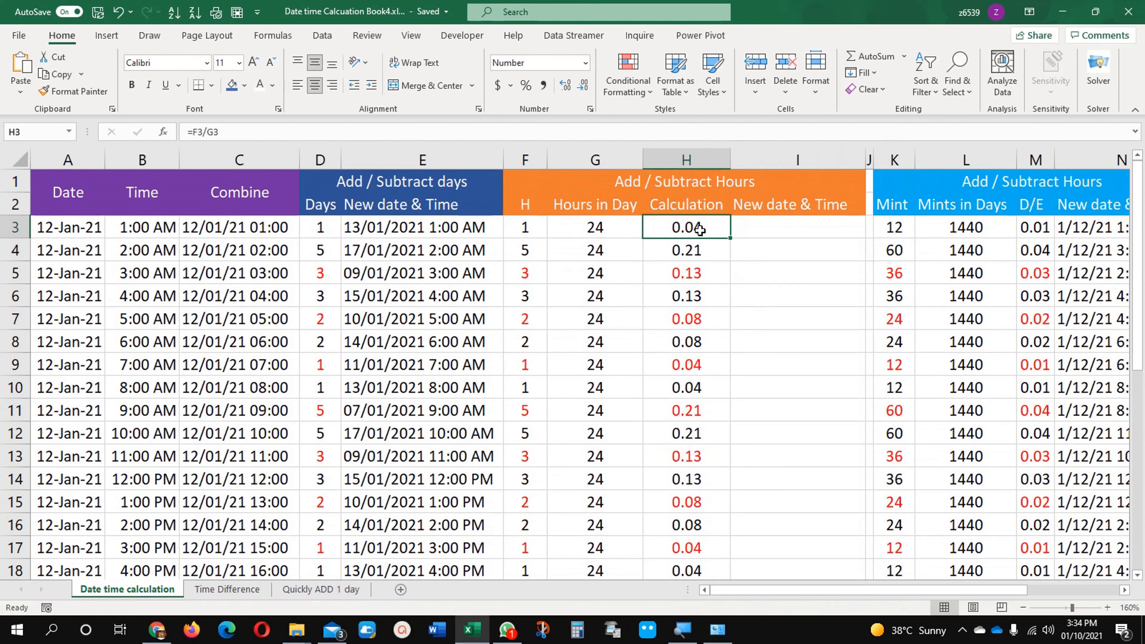
{"action": "double_click", "coordinate": [687, 231]}
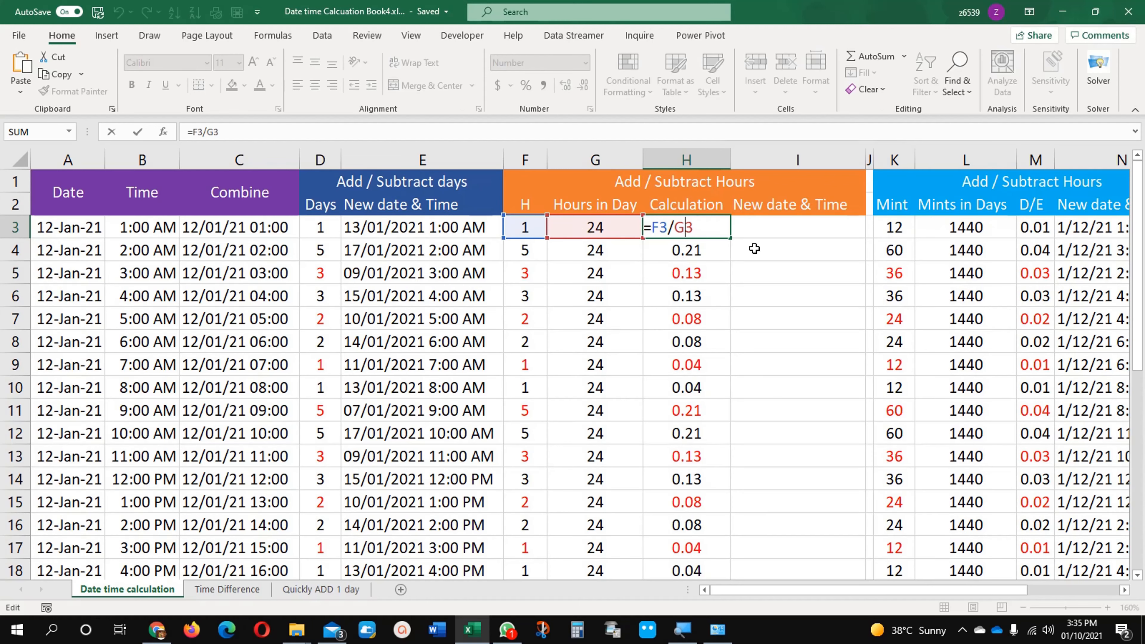
Step: Enter =C3+H3 in I3 and fill it down the New date & Time column under Add / Subtract Hours
{"action": "left_click", "coordinate": [752, 240]}
{"action": "type", "text": "="}
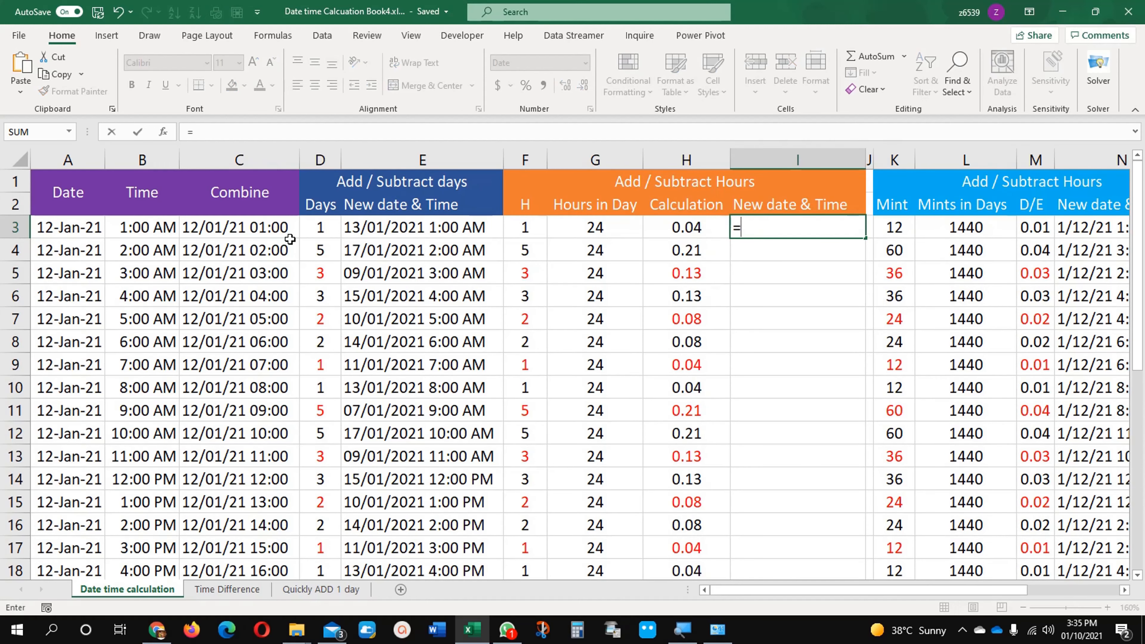
{"action": "left_click", "coordinate": [252, 231]}
{"action": "type", "text": "+"}
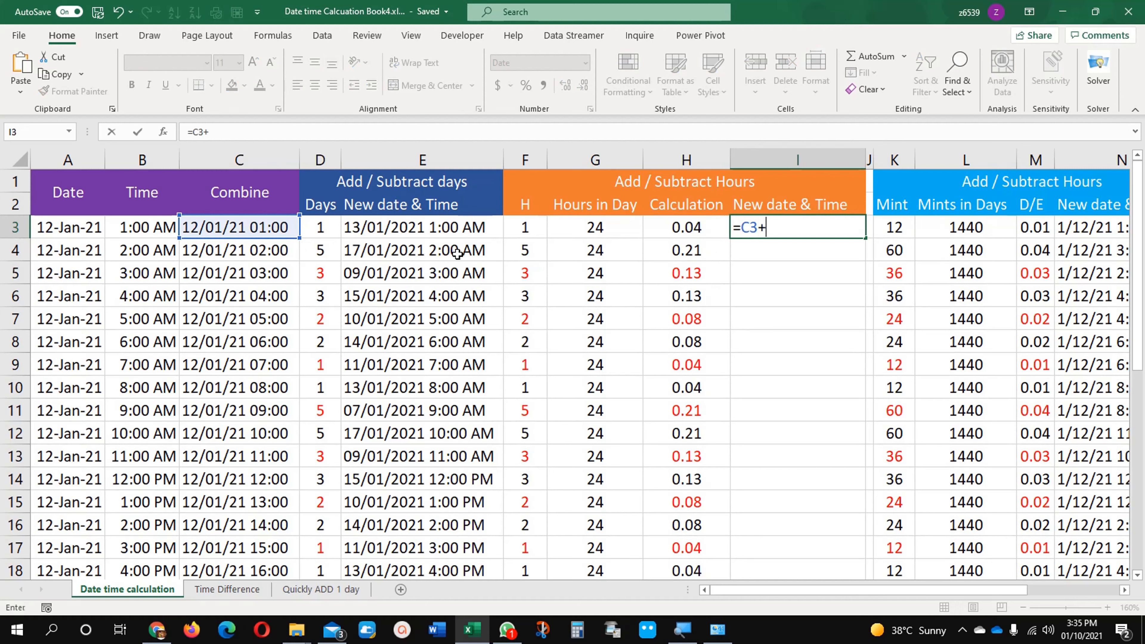
{"action": "left_click", "coordinate": [686, 240]}
{"action": "key", "text": "Return"}
{"action": "left_click", "coordinate": [798, 226]}
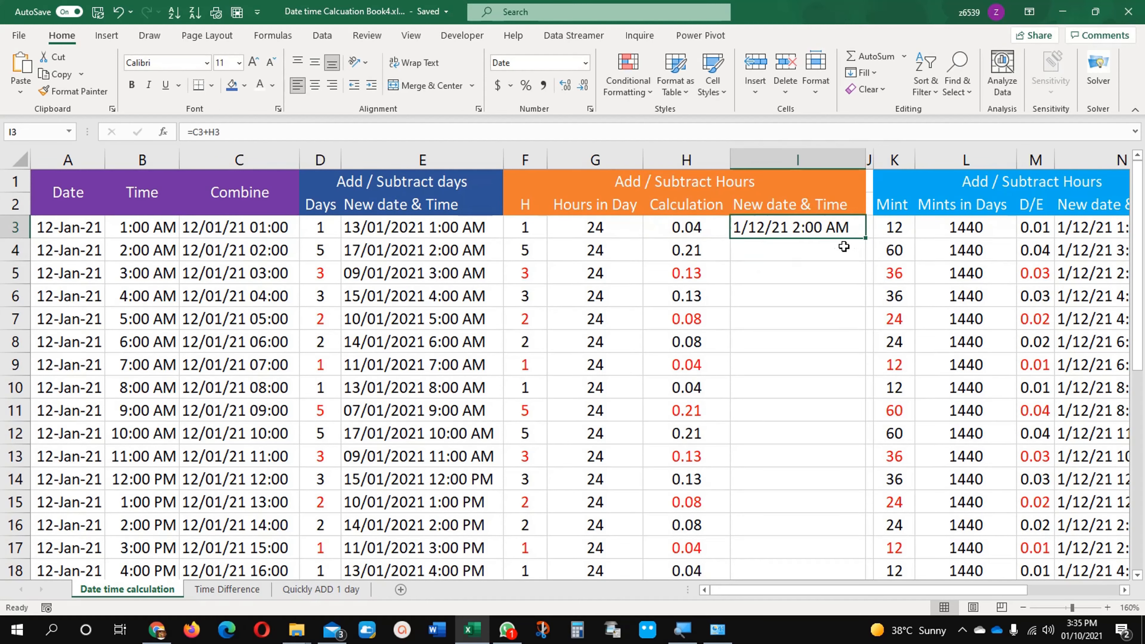
{"action": "double_click", "coordinate": [865, 238]}
{"action": "left_click", "coordinate": [825, 273]}
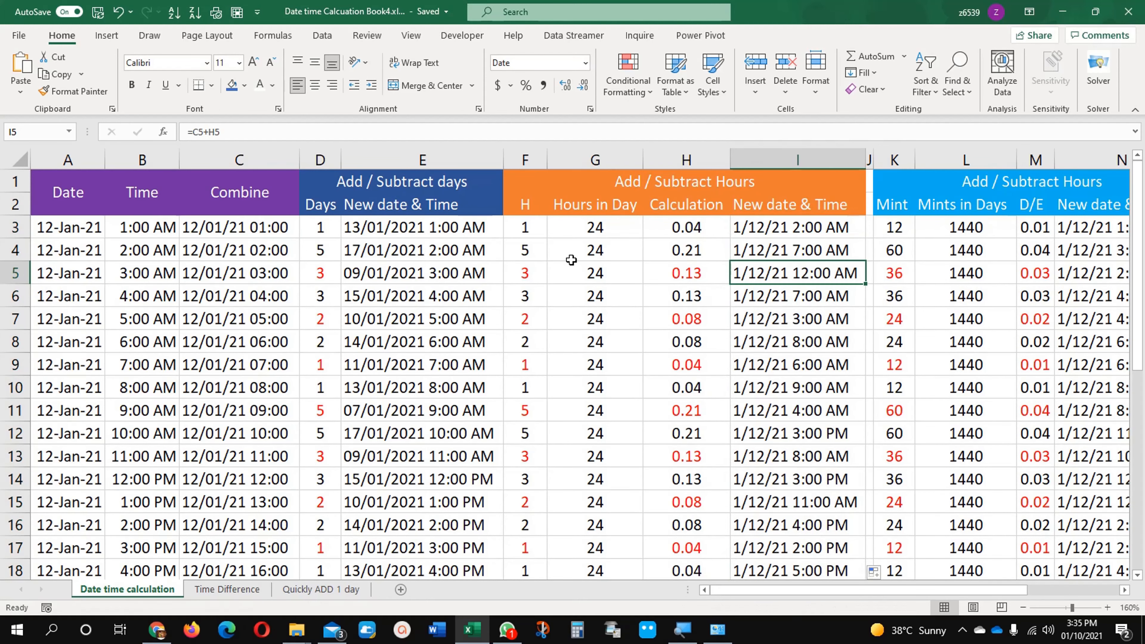
Step: Set the hours in F4 to -5 and check the recalculated date and time in I4
{"action": "left_click", "coordinate": [522, 272]}
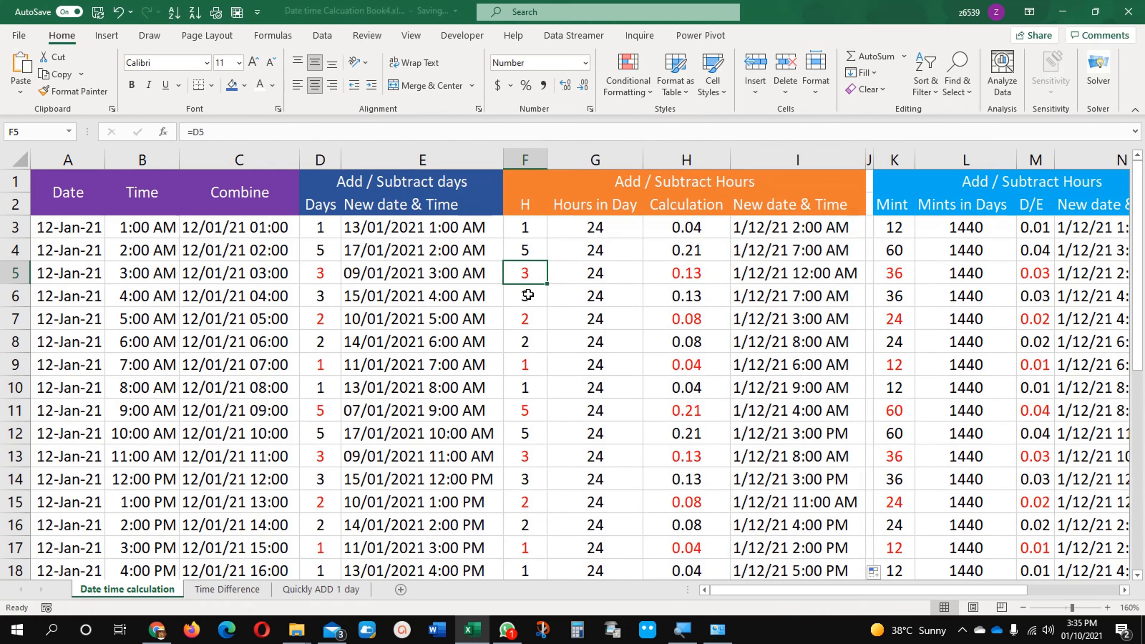
{"action": "left_click", "coordinate": [532, 251]}
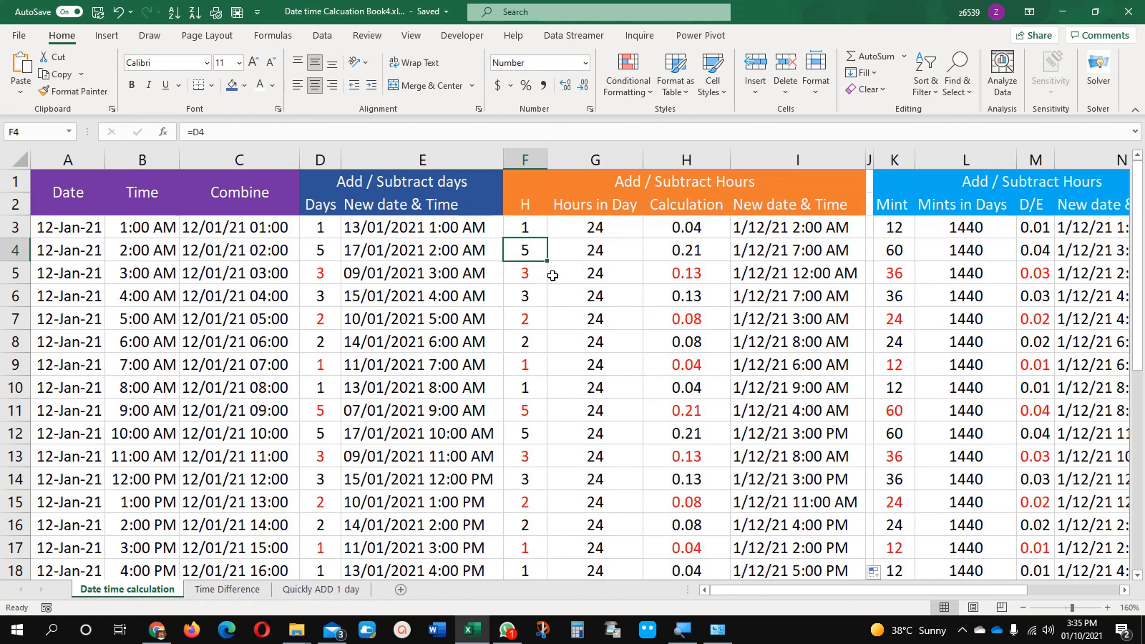
{"action": "type", "text": "-5"}
{"action": "key", "text": "Return"}
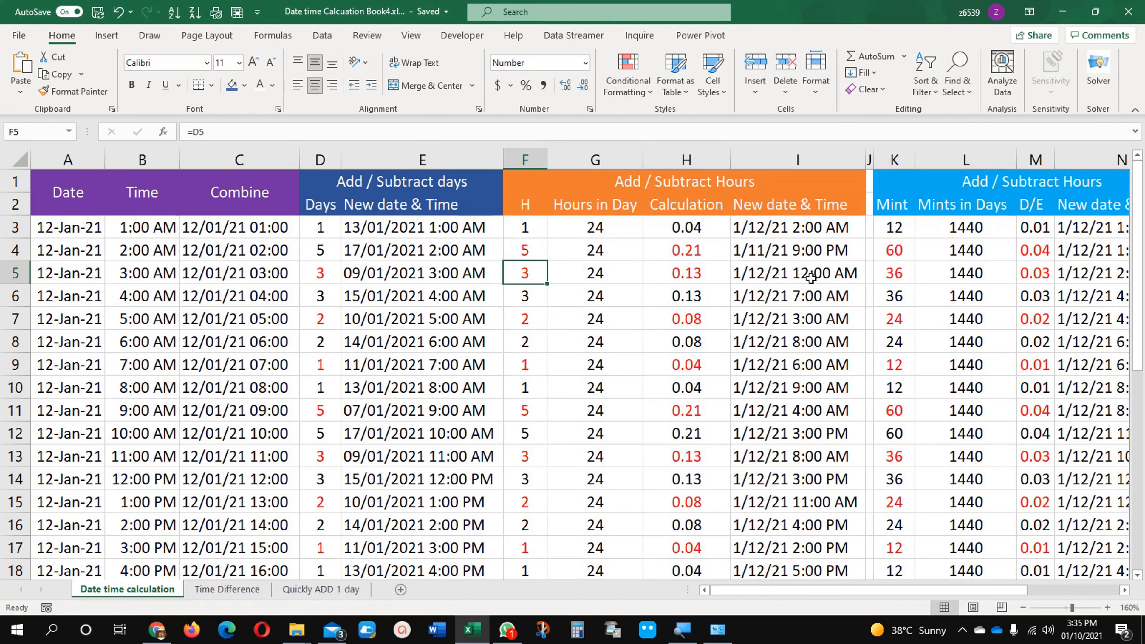
{"action": "left_click", "coordinate": [813, 252]}
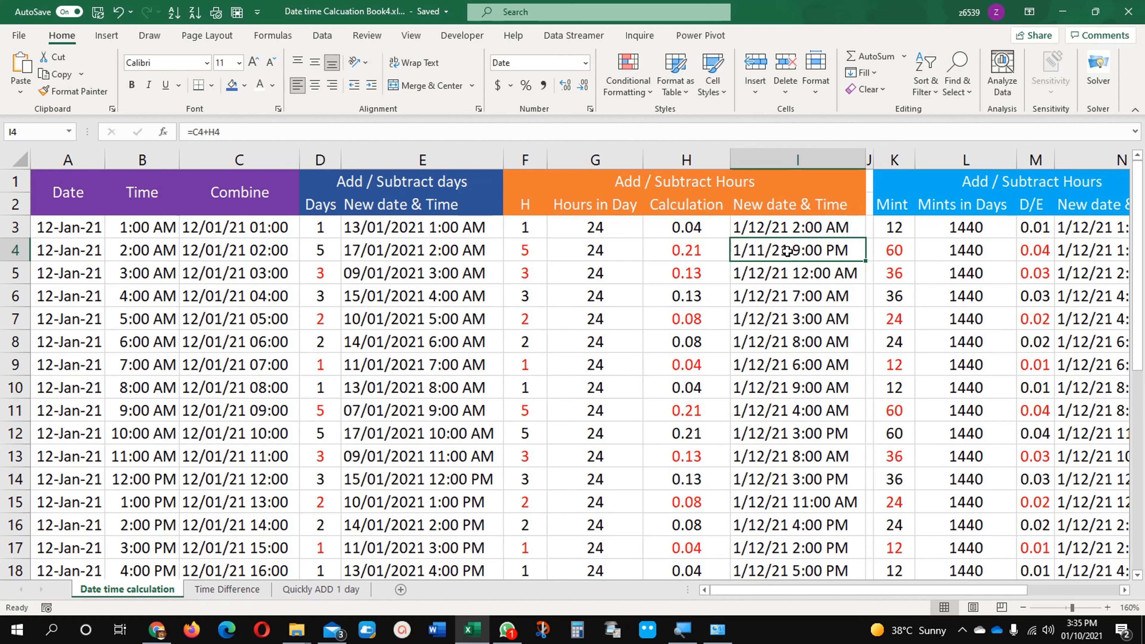
{"action": "left_click", "coordinate": [535, 257]}
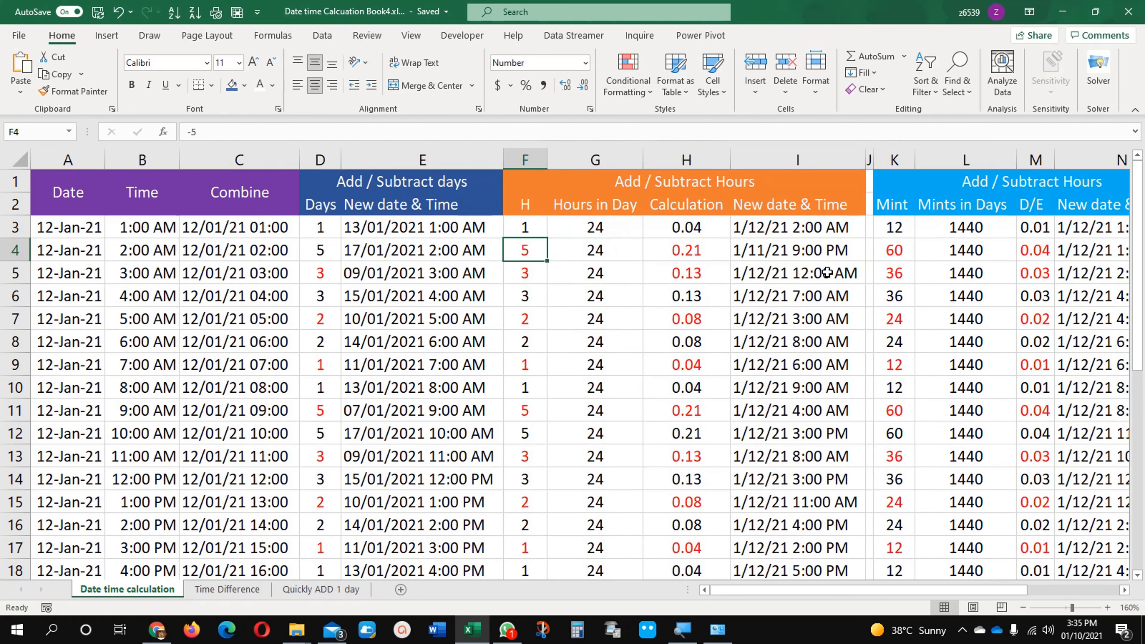
{"action": "left_click", "coordinate": [808, 234]}
{"action": "type", "text": "0000"}
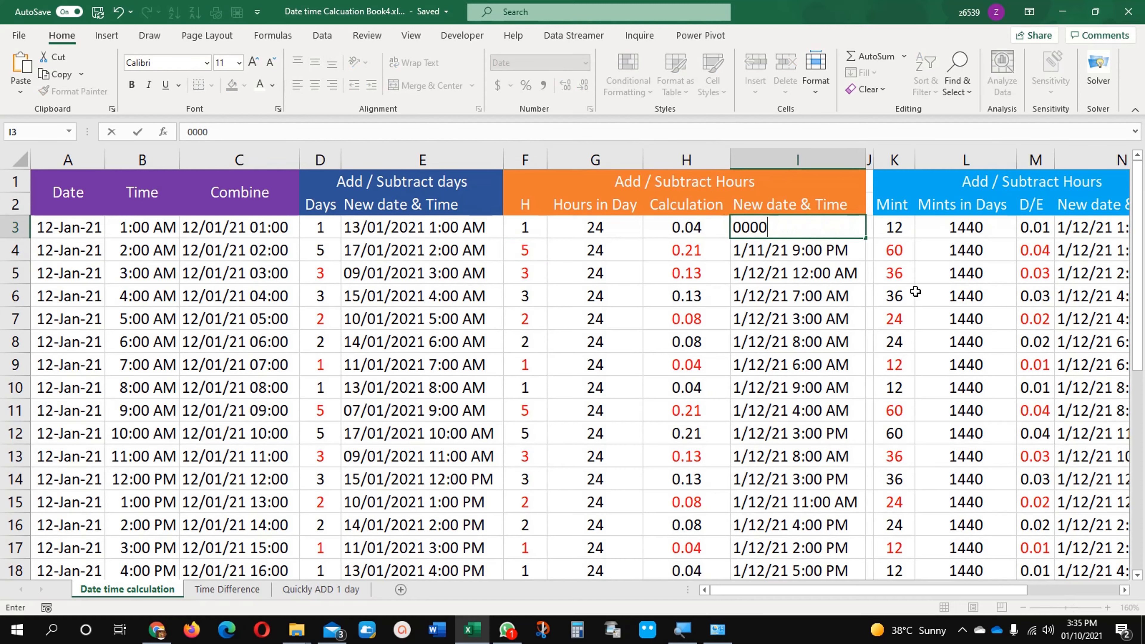
{"action": "key", "text": "Escape"}
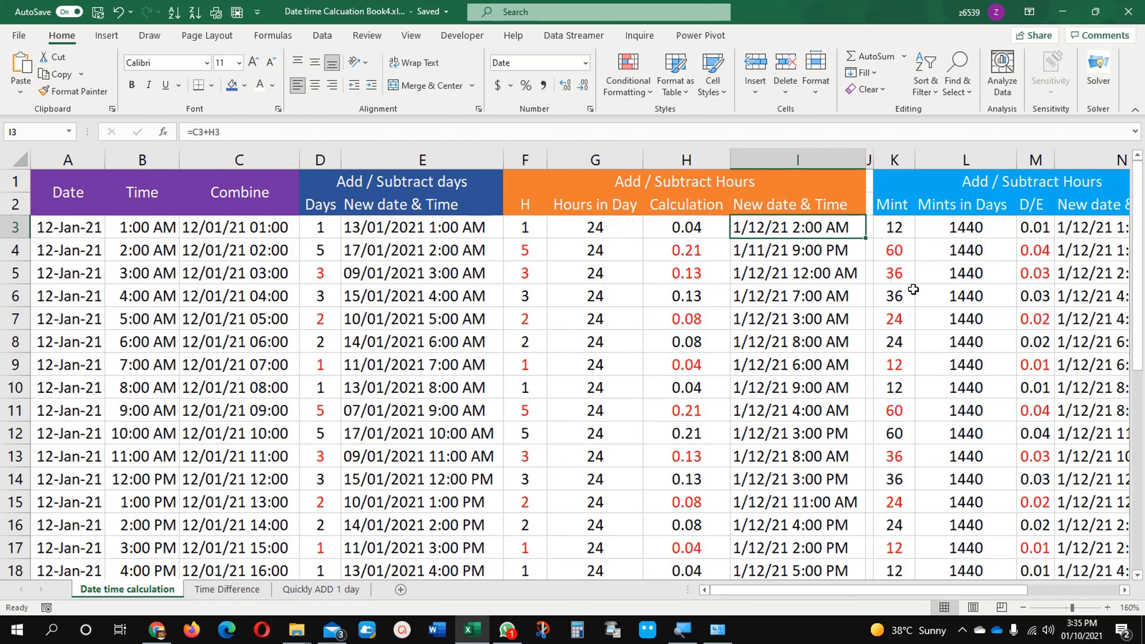
Step: Examine the minutes calculation in columns K to N, including the formulas in K3, N3, N6 and L10
{"action": "left_click", "coordinate": [906, 231]}
{"action": "key", "text": "Right"}
{"action": "key", "text": "Right"}
{"action": "key", "text": "Right"}
{"action": "key", "text": "Right"}
{"action": "key", "text": "Right"}
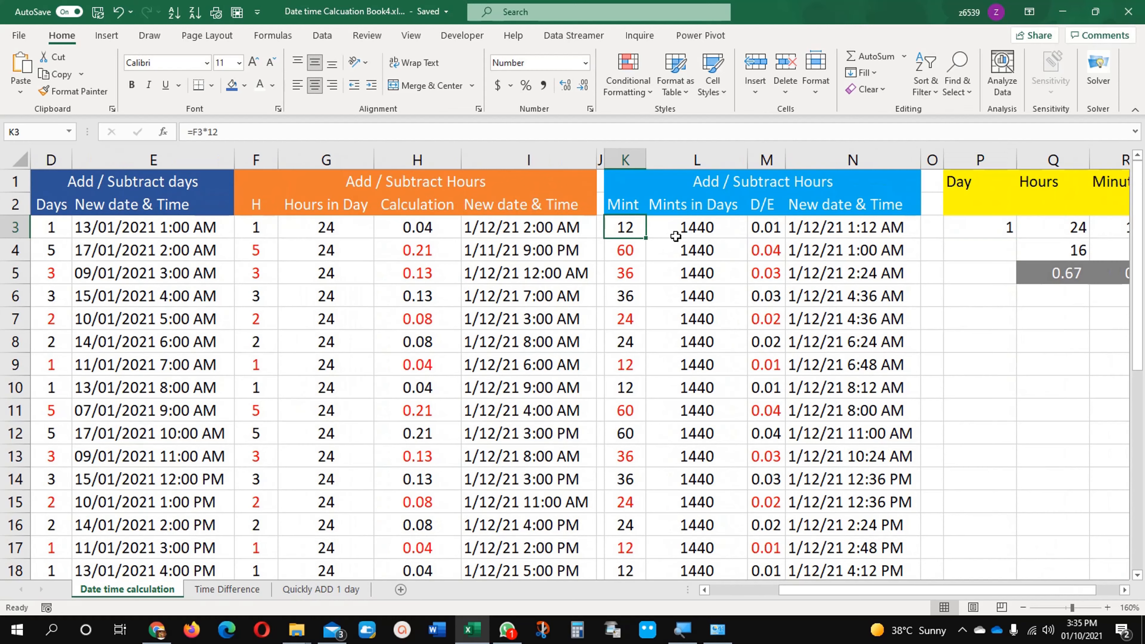
{"action": "left_click", "coordinate": [803, 229]}
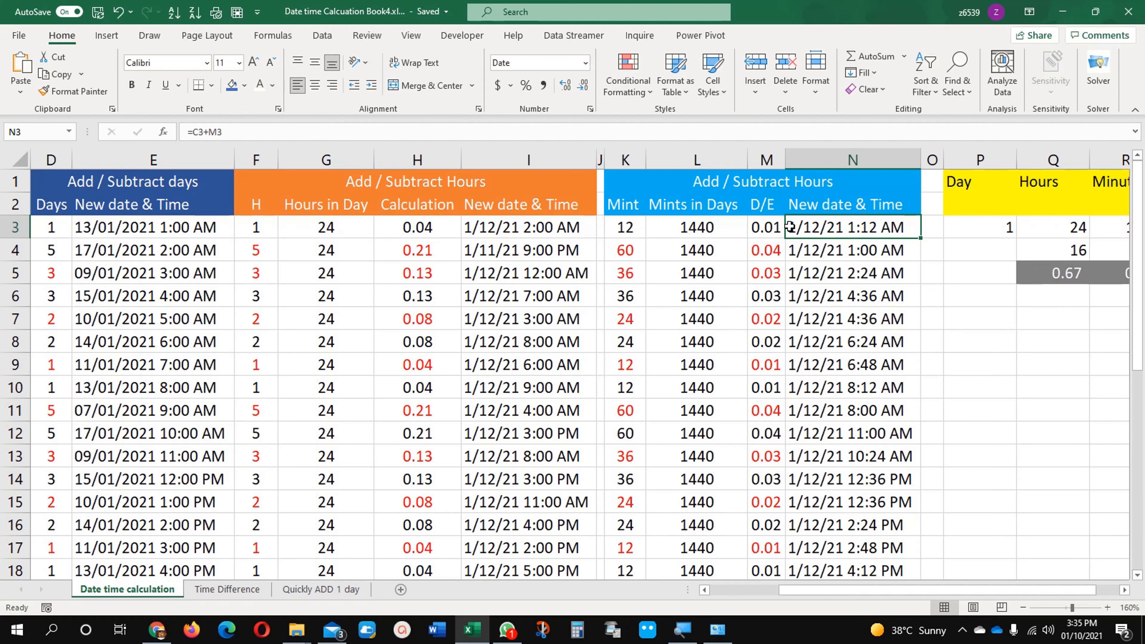
{"action": "left_click", "coordinate": [805, 287]}
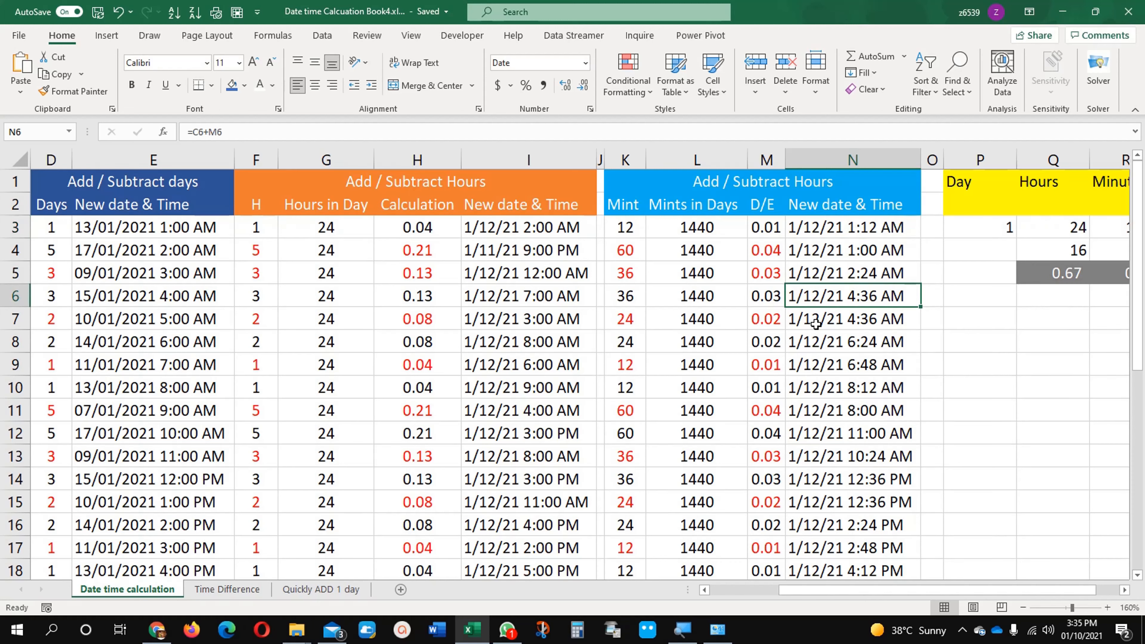
{"action": "key", "text": "Right"}
{"action": "key", "text": "Right"}
{"action": "key", "text": "Right"}
{"action": "left_click", "coordinate": [722, 385]}
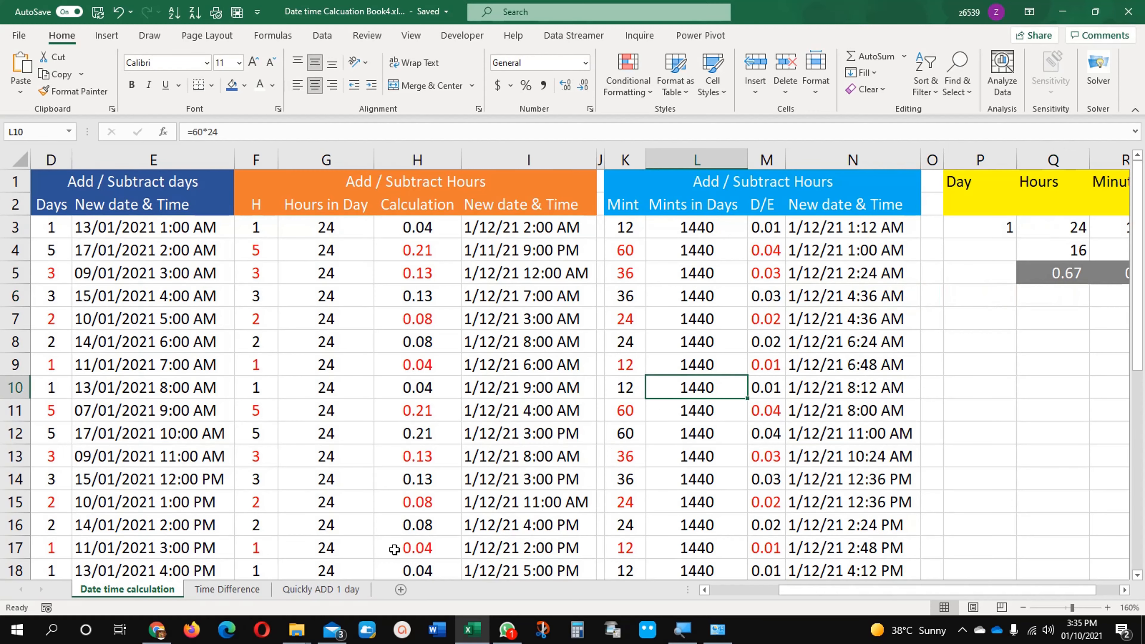
Step: Open the Time Difference sheet and inspect the formula in C3 with its Time In and Time Out cells
{"action": "left_click", "coordinate": [198, 589]}
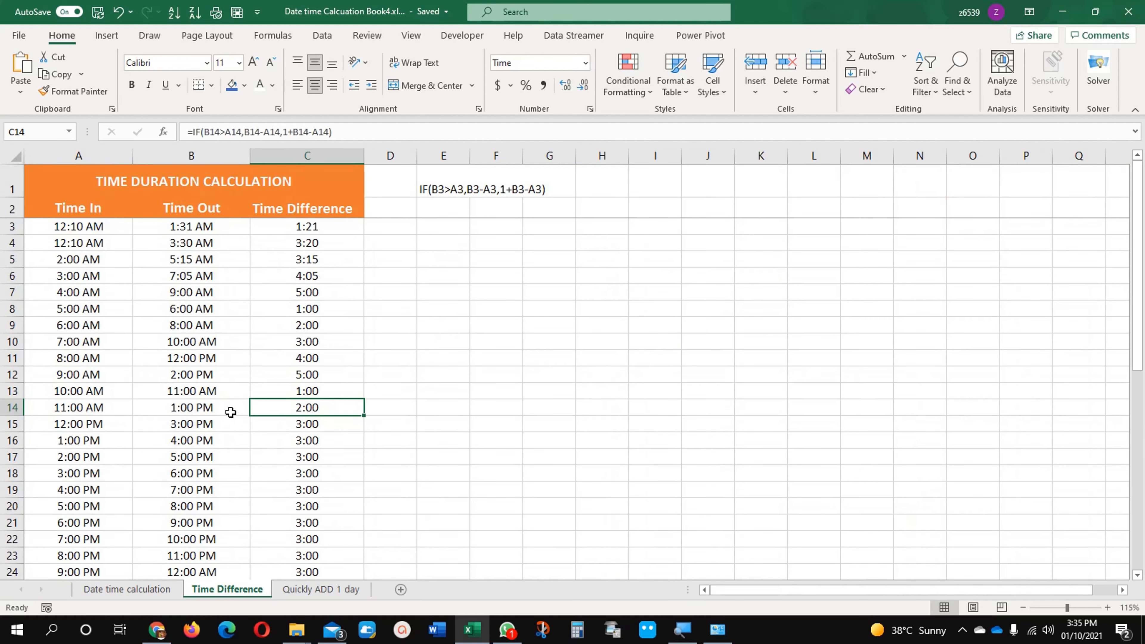
{"action": "left_click", "coordinate": [308, 228]}
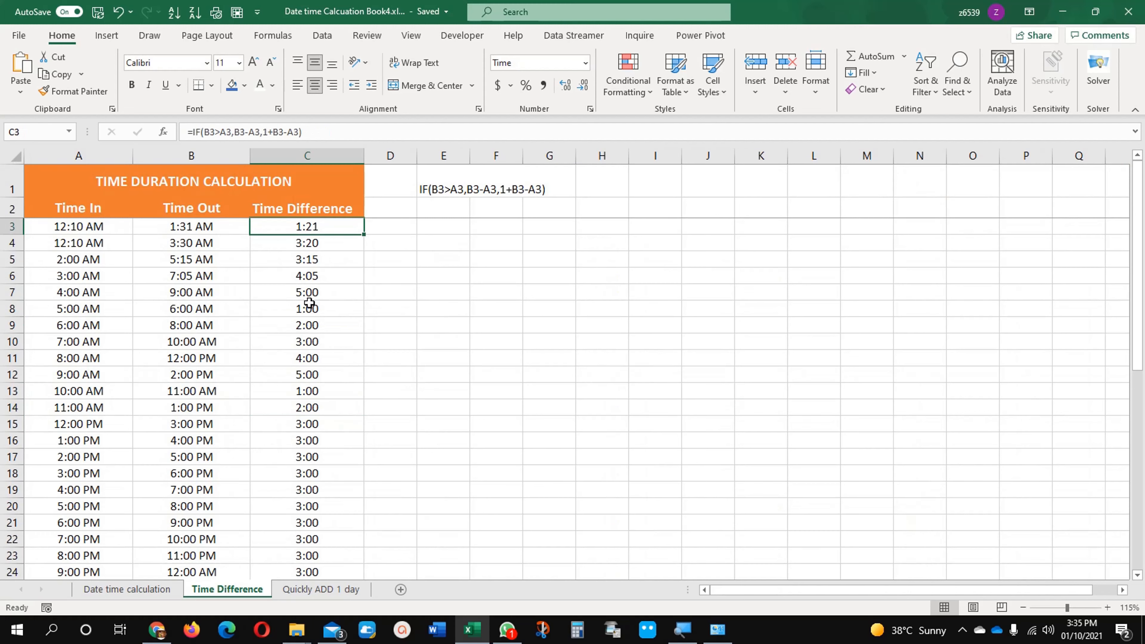
{"action": "left_click", "coordinate": [94, 227]}
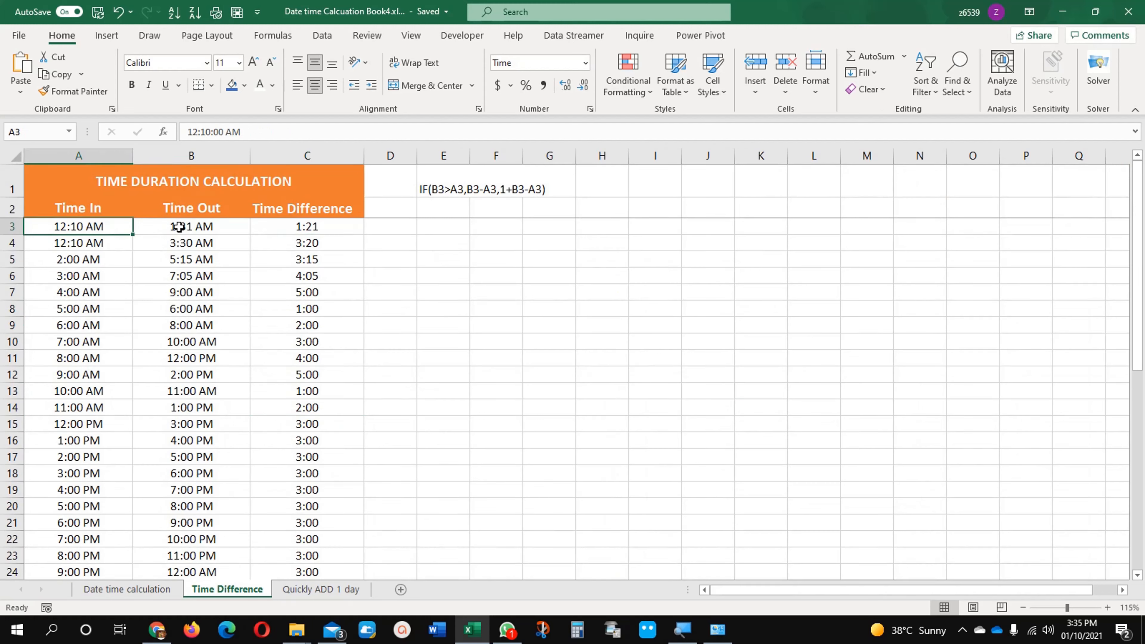
{"action": "left_click", "coordinate": [173, 226]}
Step: Enter =B3-A3 in D3, fill it down to D32 and review the filled results
{"action": "left_click", "coordinate": [391, 224]}
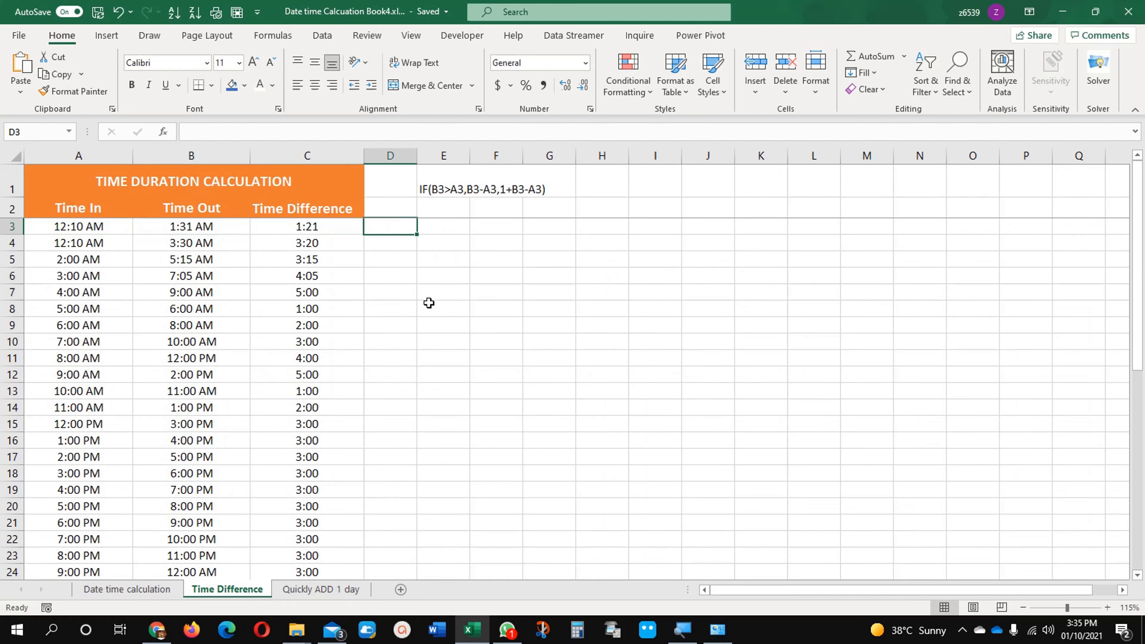
{"action": "type", "text": "="}
{"action": "left_click", "coordinate": [182, 227]}
{"action": "type", "text": "-"}
{"action": "left_click", "coordinate": [100, 228]}
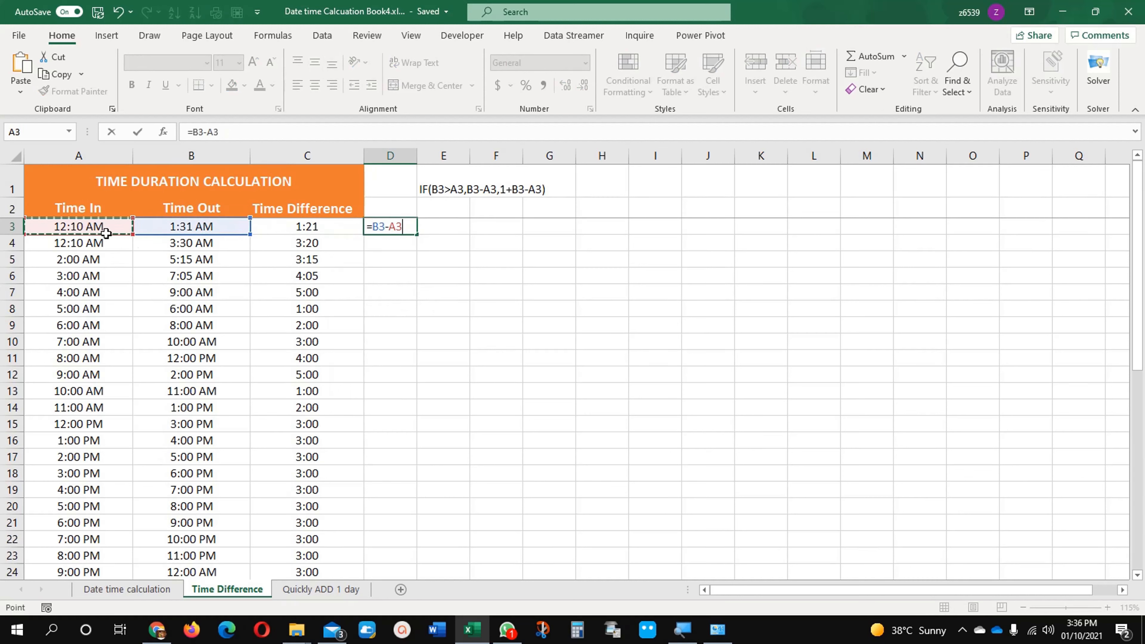
{"action": "key", "text": "Return"}
{"action": "left_click", "coordinate": [383, 228]}
{"action": "double_click", "coordinate": [419, 236]}
{"action": "scroll", "coordinate": [392, 325], "scroll_direction": "down", "scroll_amount": 4}
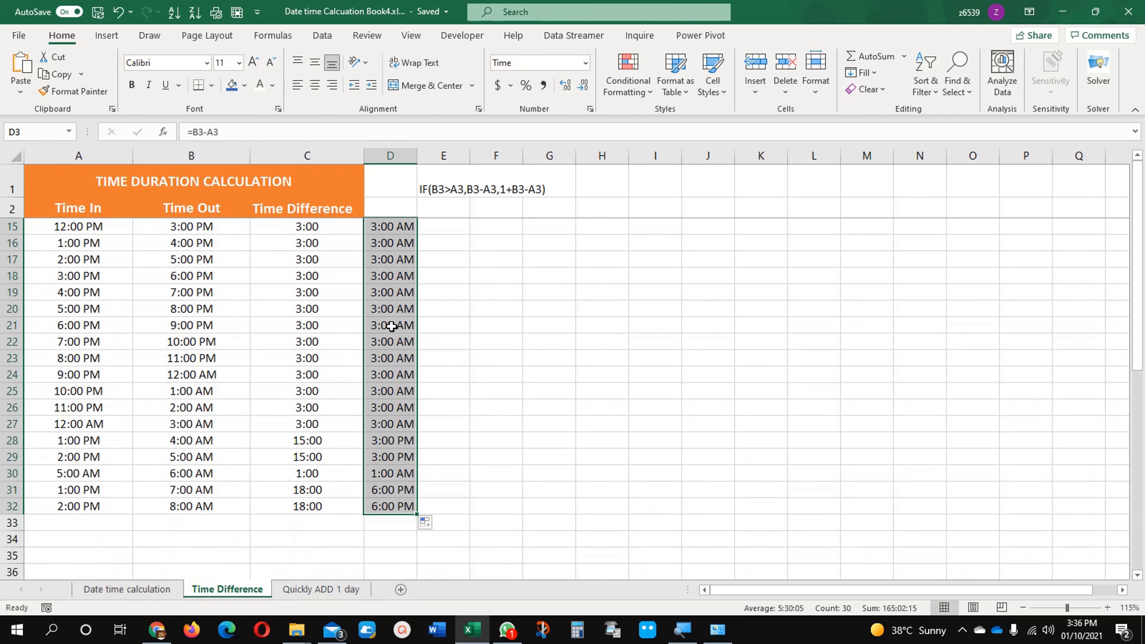
{"action": "scroll", "coordinate": [391, 325], "scroll_direction": "up", "scroll_amount": 4}
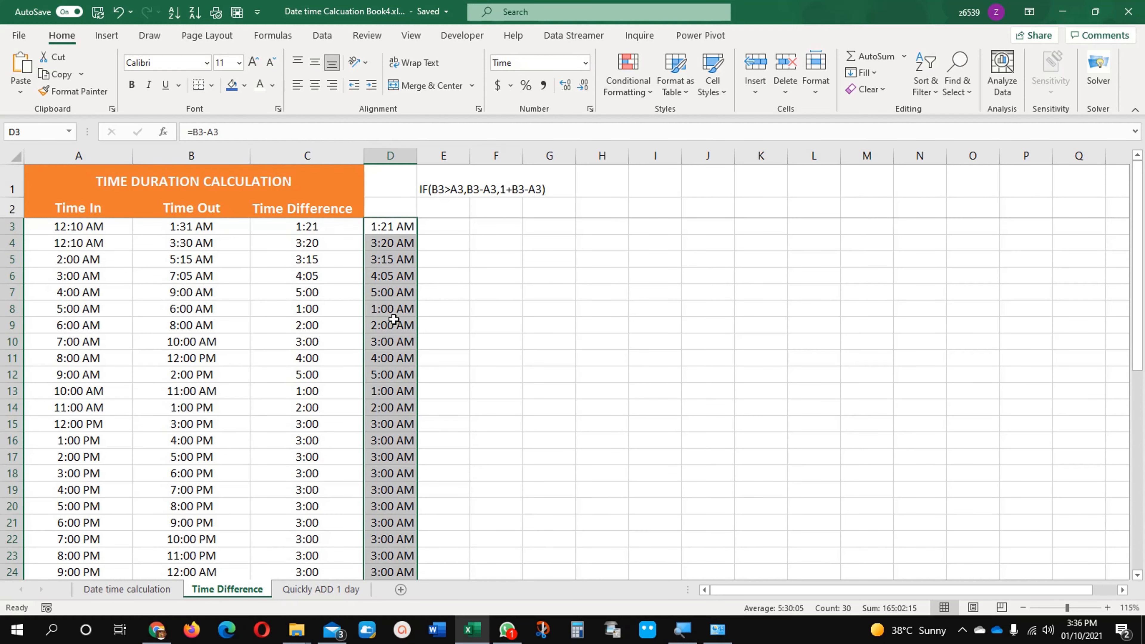
Step: Delete the trial subtraction results in D3:D32 and look again at the IF formula in C3
{"action": "key", "text": "Delete"}
{"action": "left_click", "coordinate": [388, 293]}
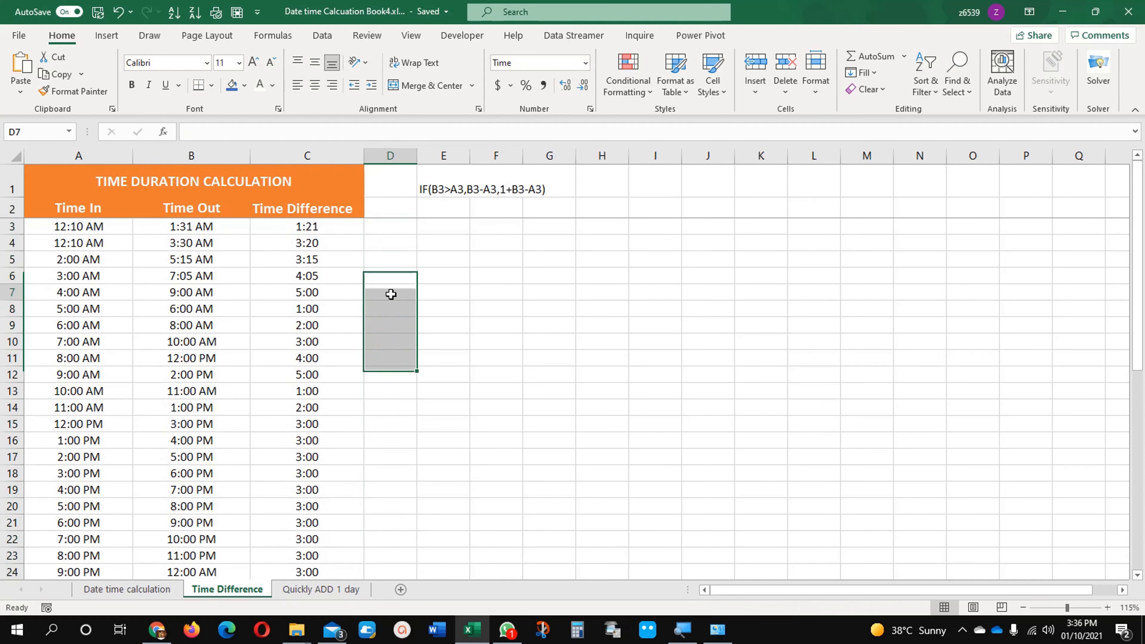
{"action": "left_click", "coordinate": [222, 279]}
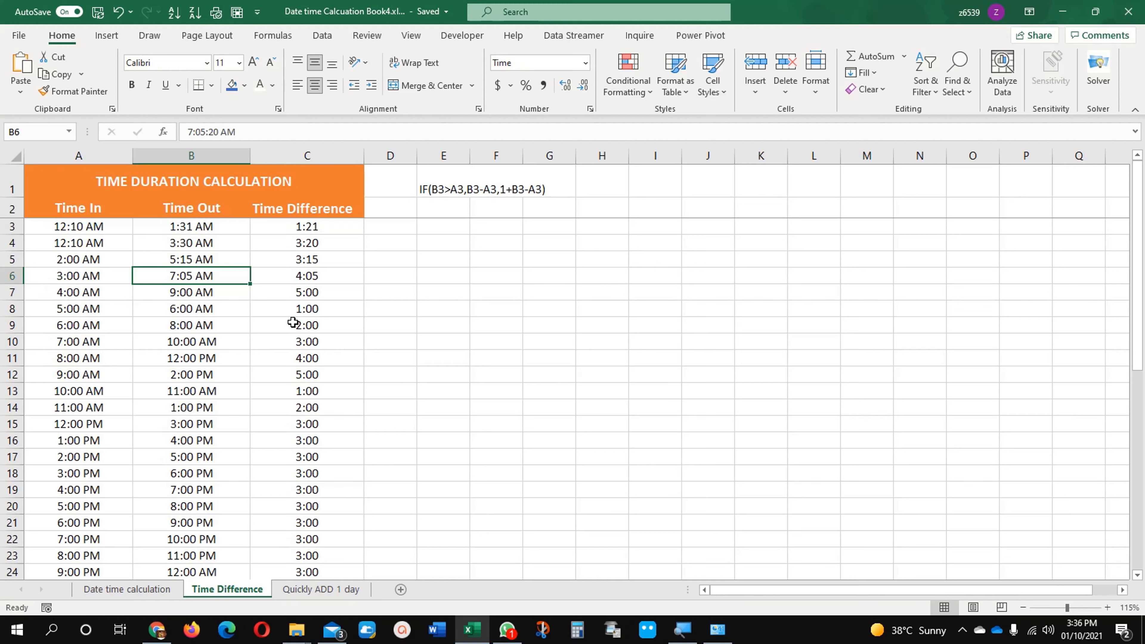
{"action": "left_click", "coordinate": [316, 230]}
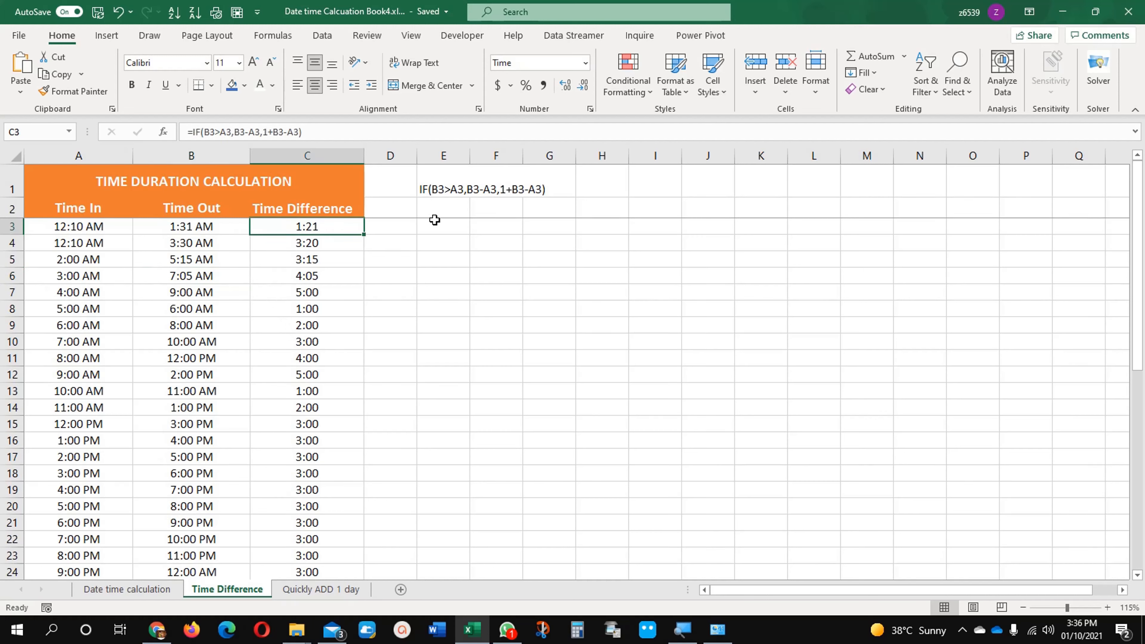
Step: Enter the formula =IF(B3>A3,B3-A3,1+B3-A3) in D3 to calculate the time difference
{"action": "left_click", "coordinate": [383, 229]}
{"action": "type", "text": "="}
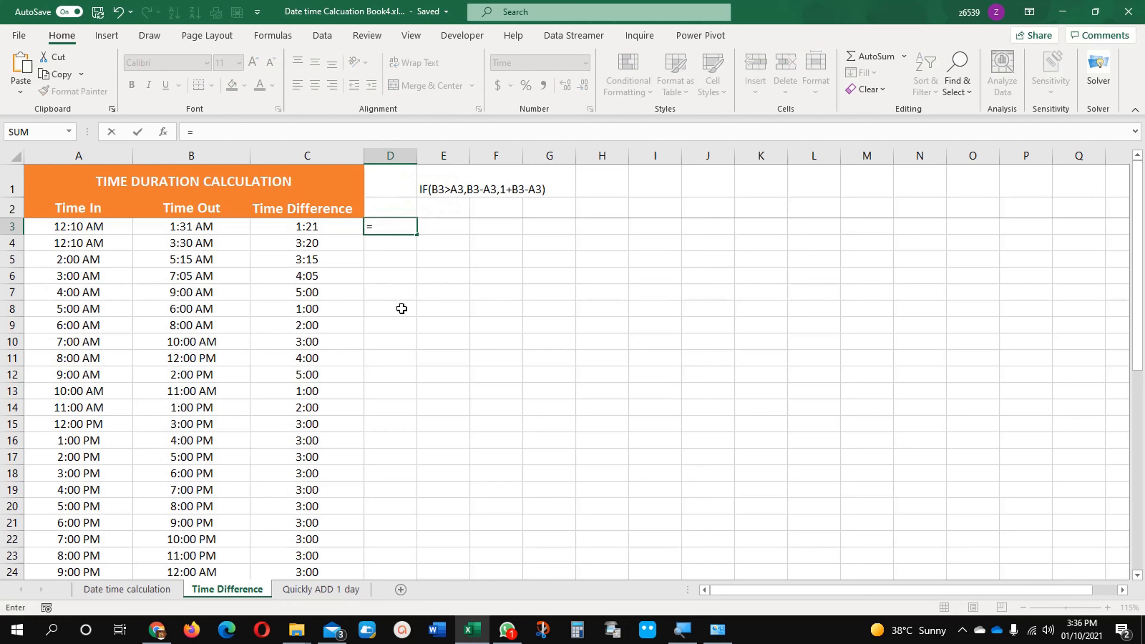
{"action": "type", "text": "IF("}
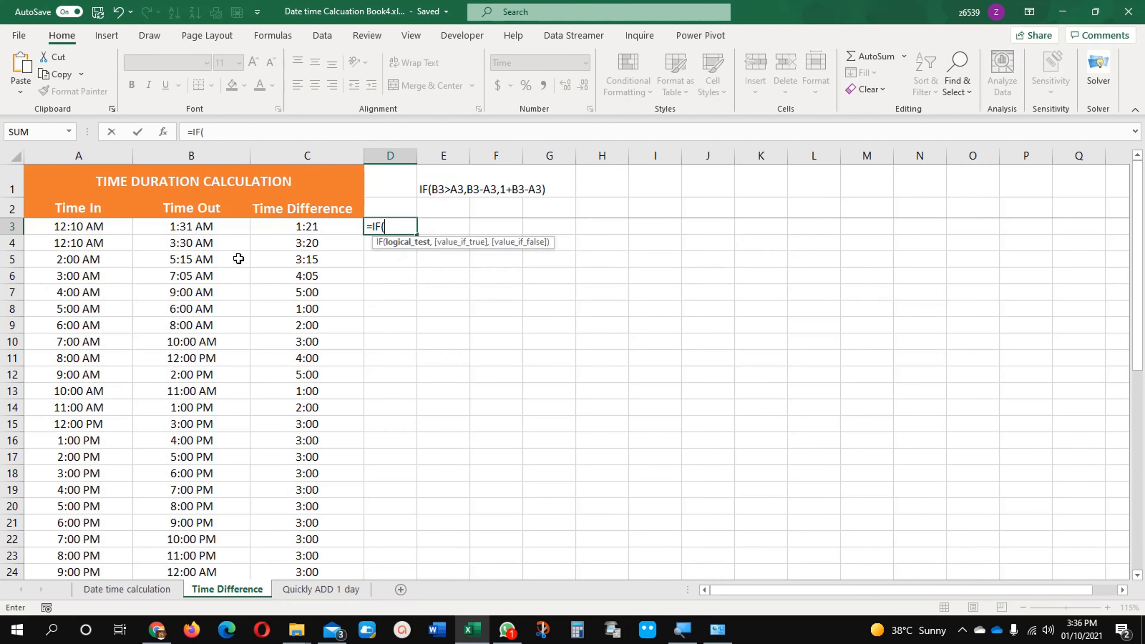
{"action": "left_click", "coordinate": [212, 231]}
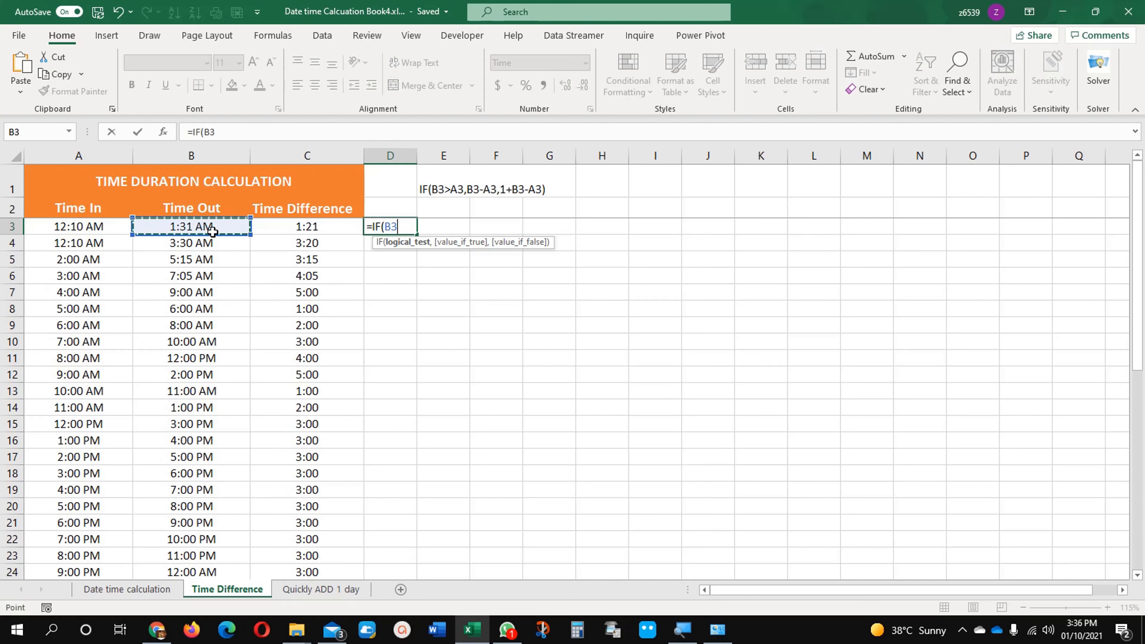
{"action": "type", "text": ">"}
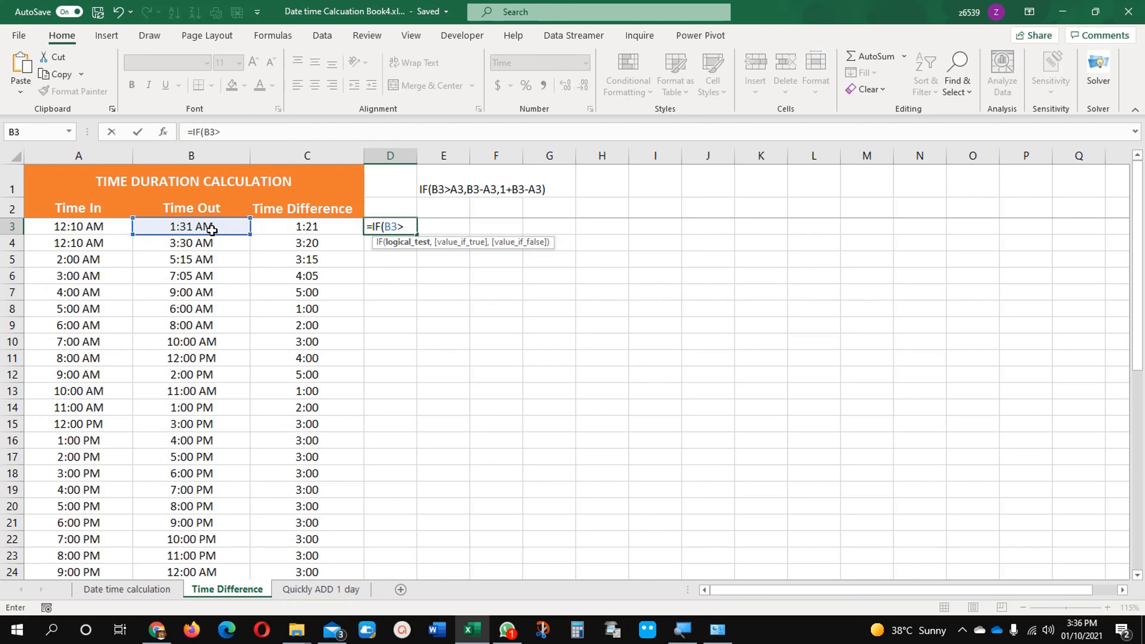
{"action": "left_click", "coordinate": [104, 229]}
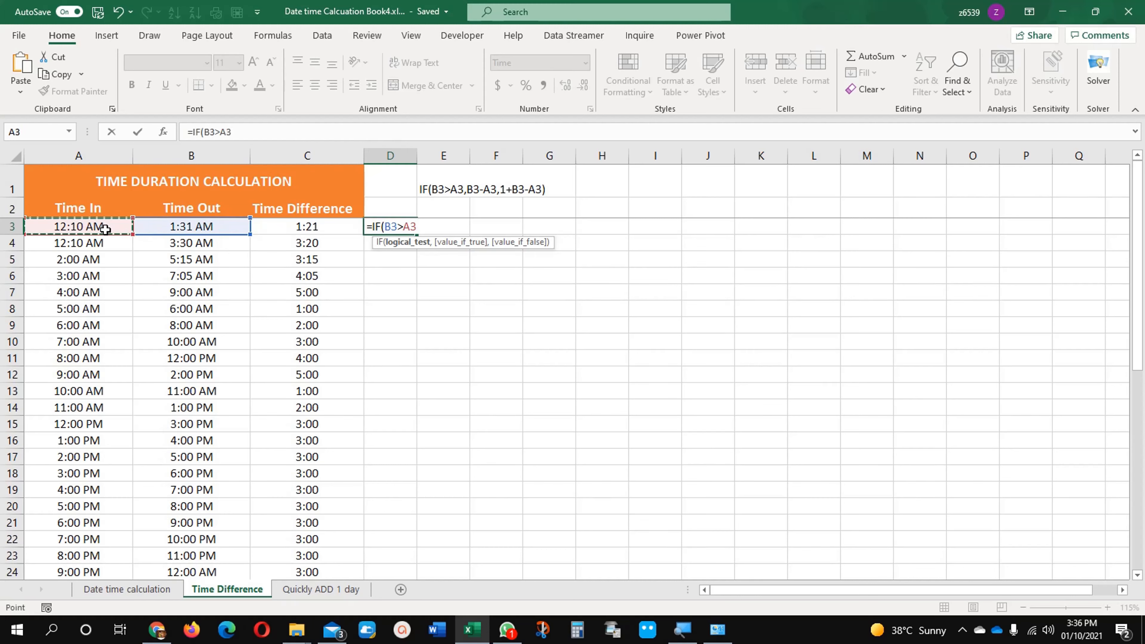
{"action": "type", "text": ","}
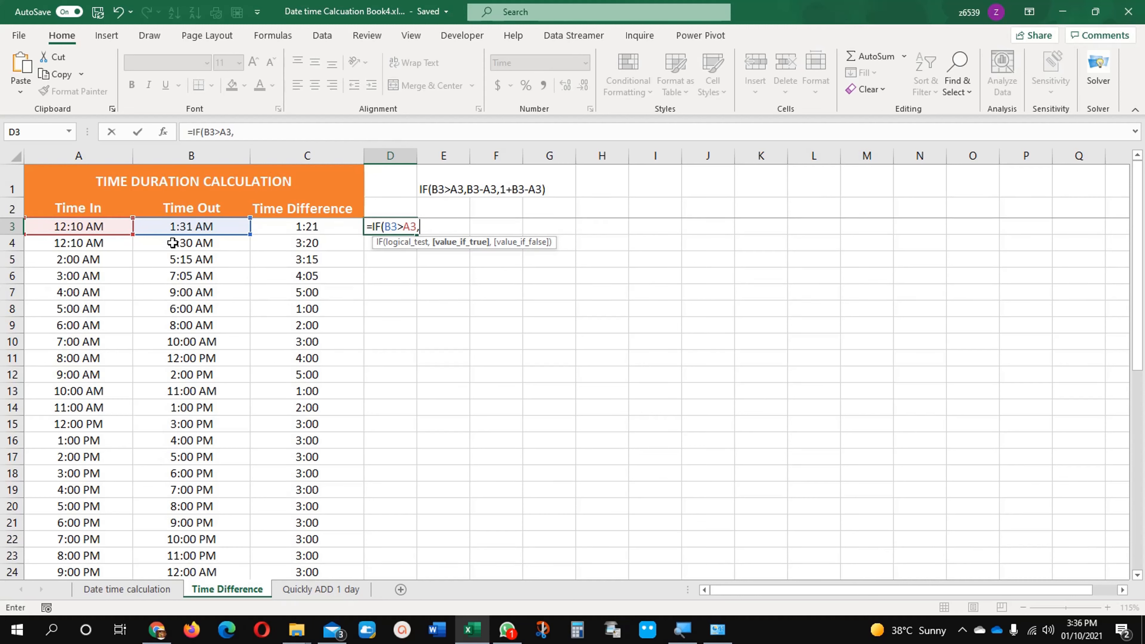
{"action": "left_click", "coordinate": [190, 227]}
{"action": "type", "text": "-"}
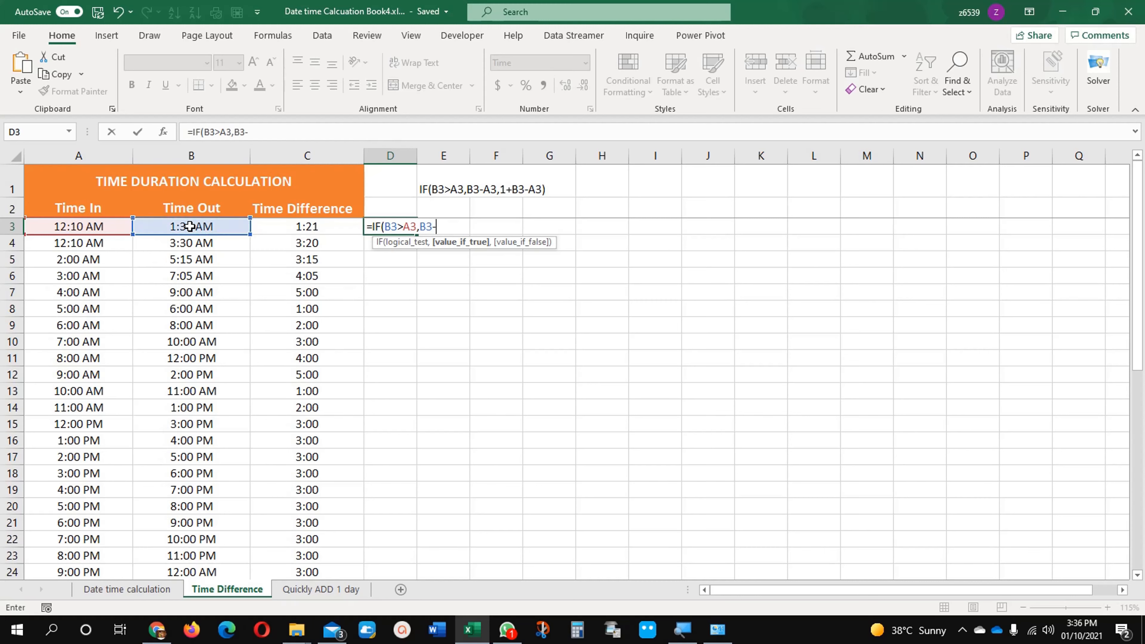
{"action": "left_click", "coordinate": [106, 229]}
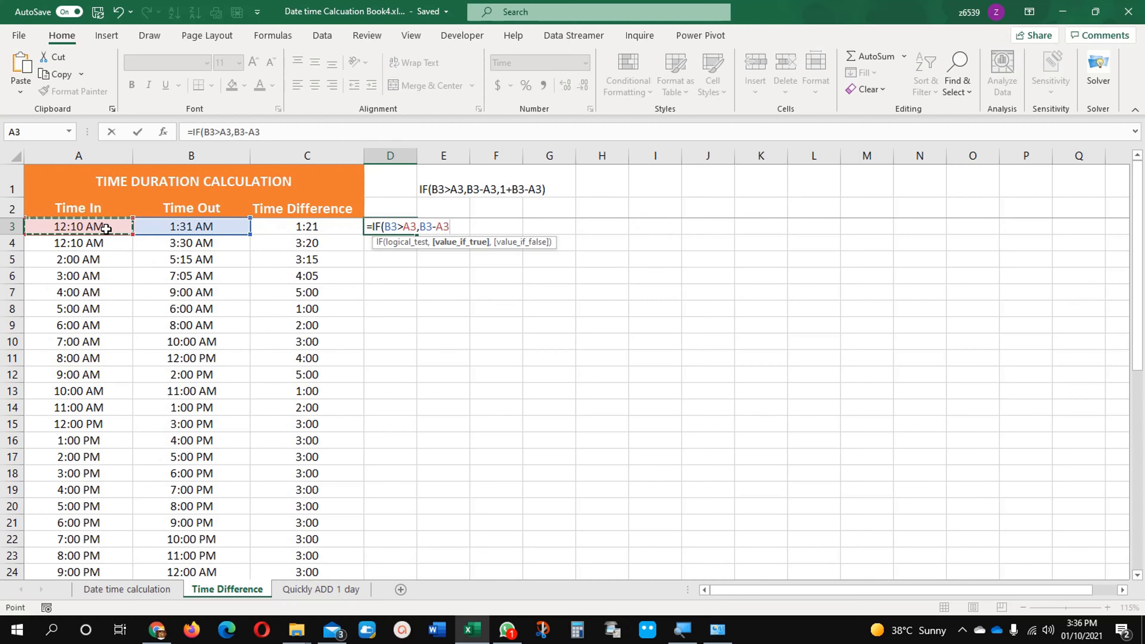
{"action": "type", "text": ","}
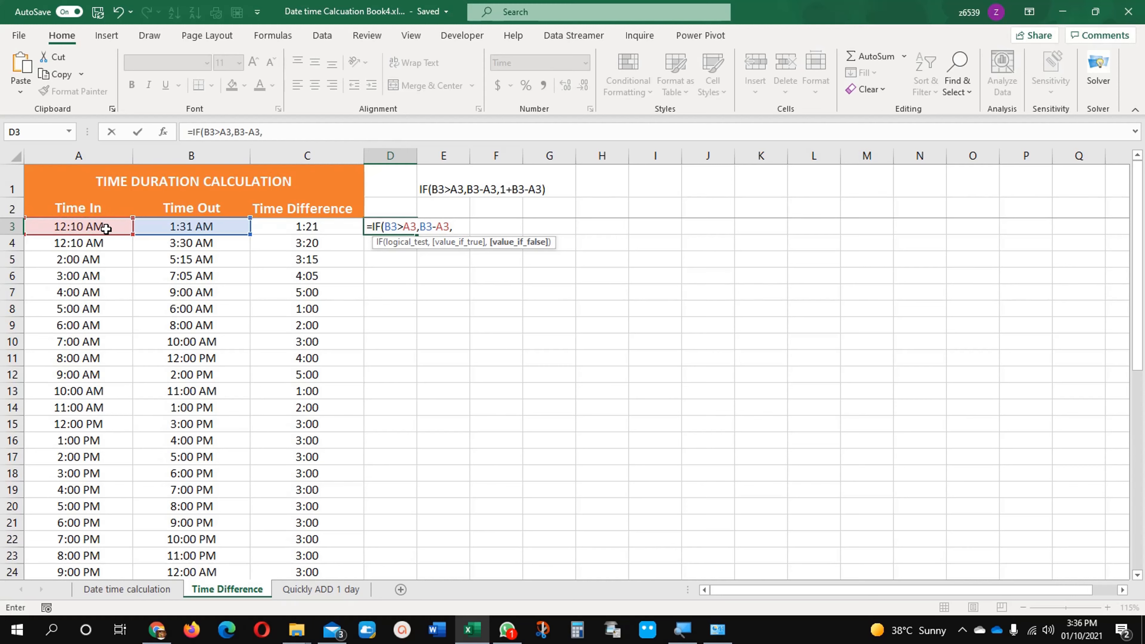
{"action": "type", "text": "1+"}
{"action": "left_click", "coordinate": [214, 229]}
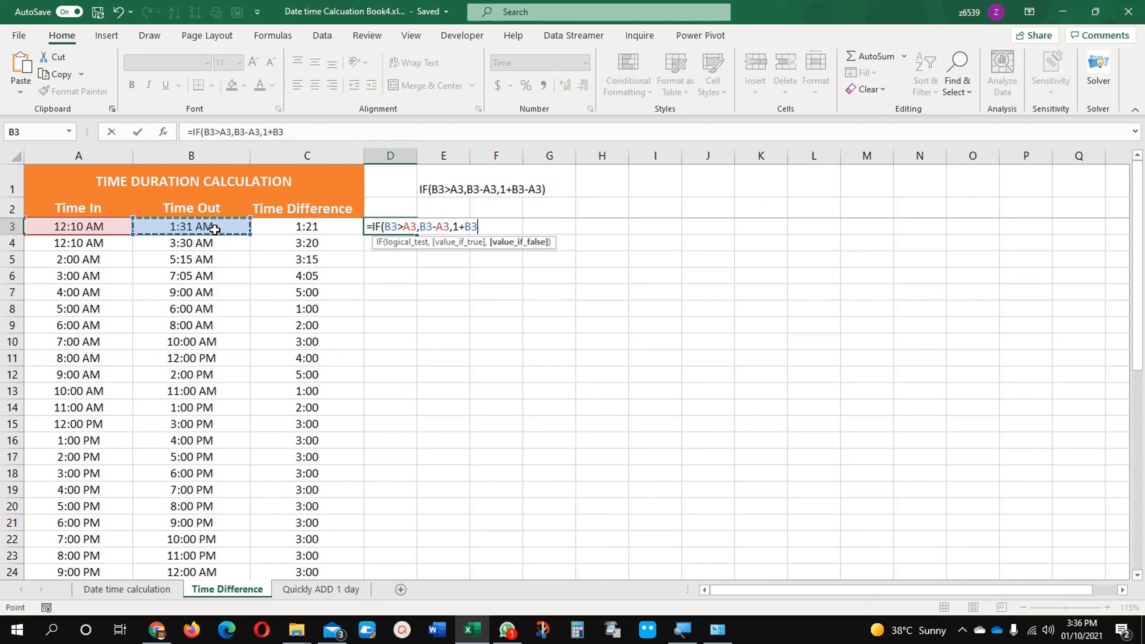
{"action": "type", "text": "-"}
{"action": "left_click", "coordinate": [104, 227]}
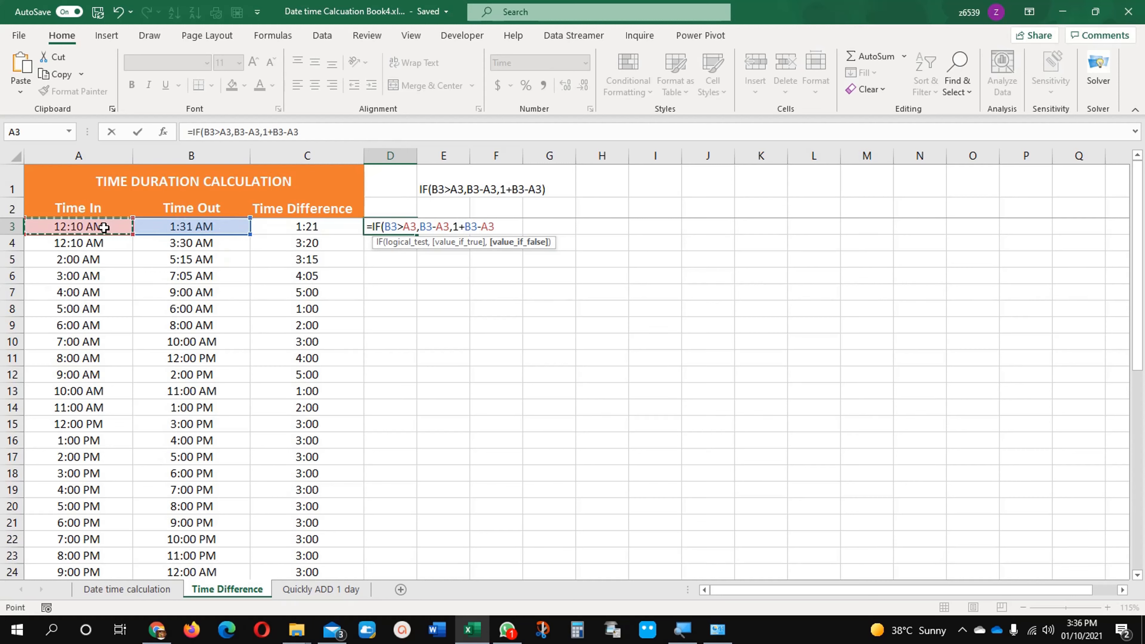
{"action": "key", "text": "Return"}
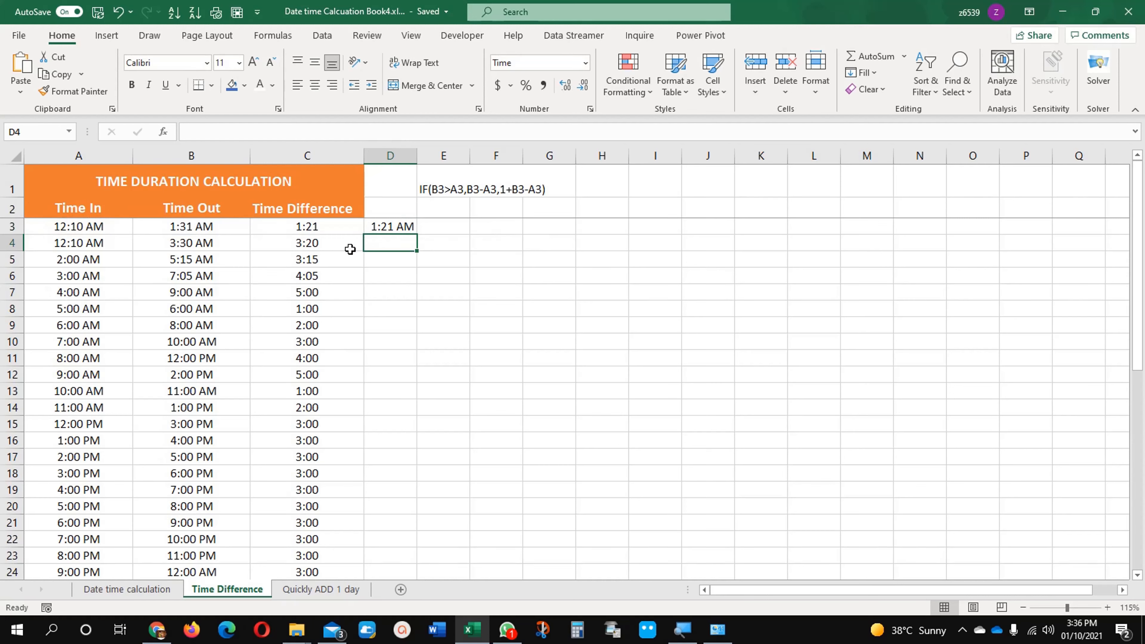
Step: Check C3 and its Time In and Time Out cells, and copy the formatting of C3 to D3
{"action": "left_click", "coordinate": [397, 224]}
{"action": "left_click", "coordinate": [347, 231]}
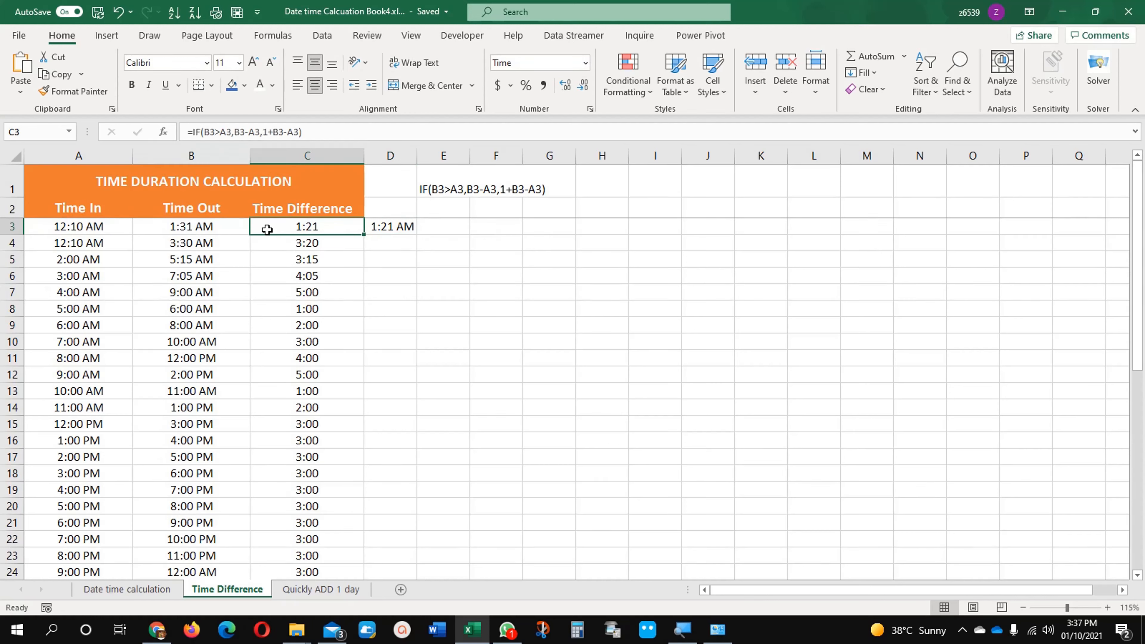
{"action": "left_click", "coordinate": [97, 228]}
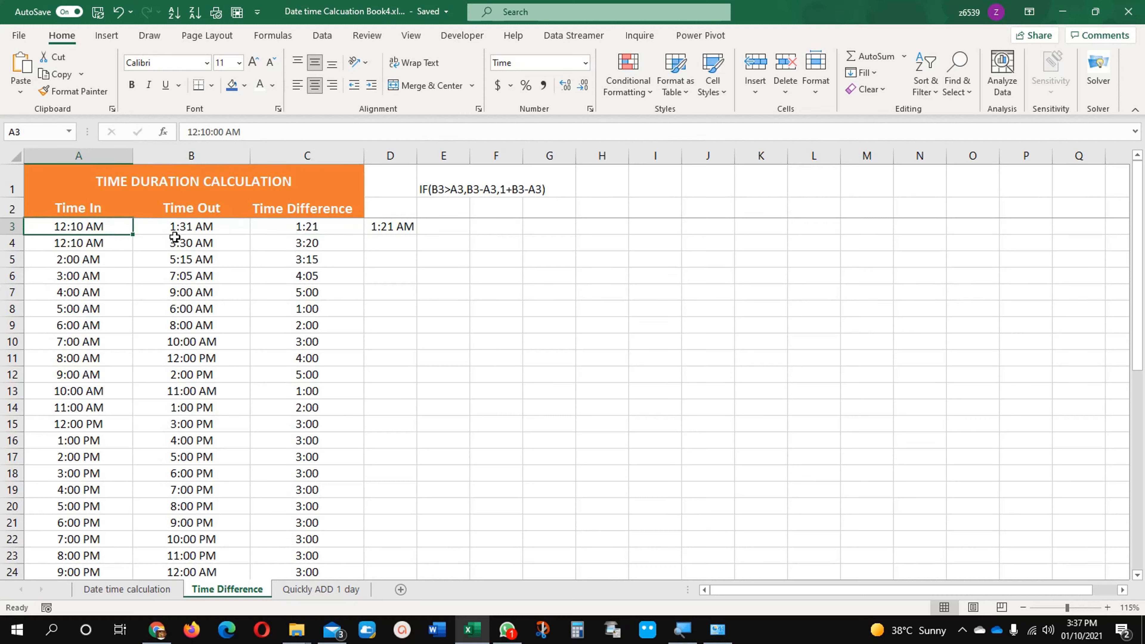
{"action": "left_click", "coordinate": [200, 235]}
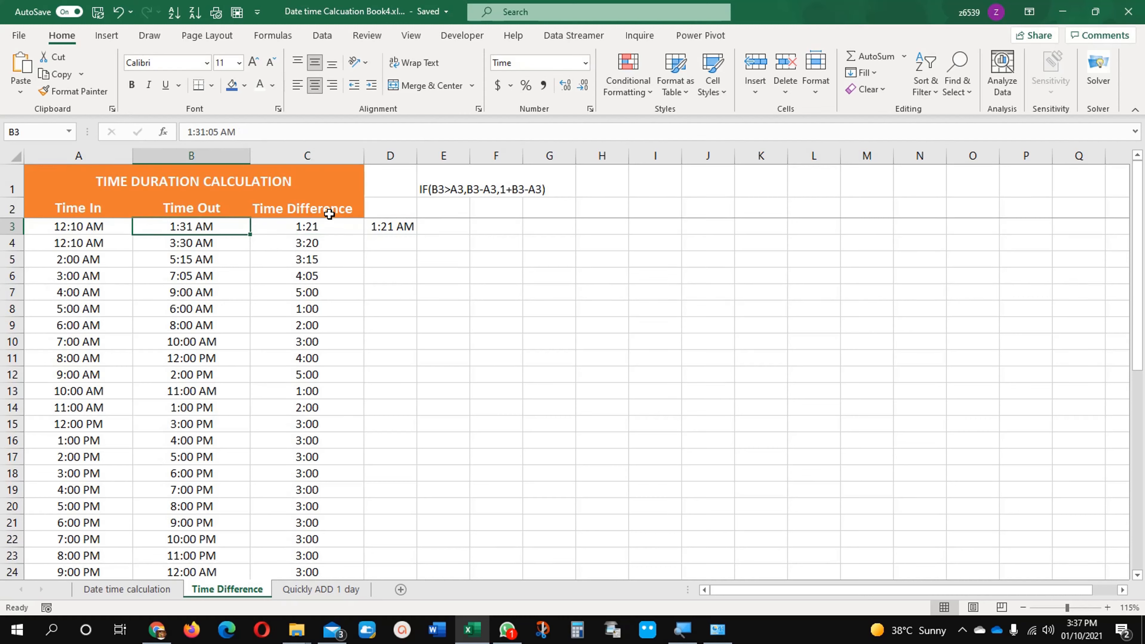
{"action": "left_click", "coordinate": [327, 225]}
{"action": "left_click", "coordinate": [74, 92]}
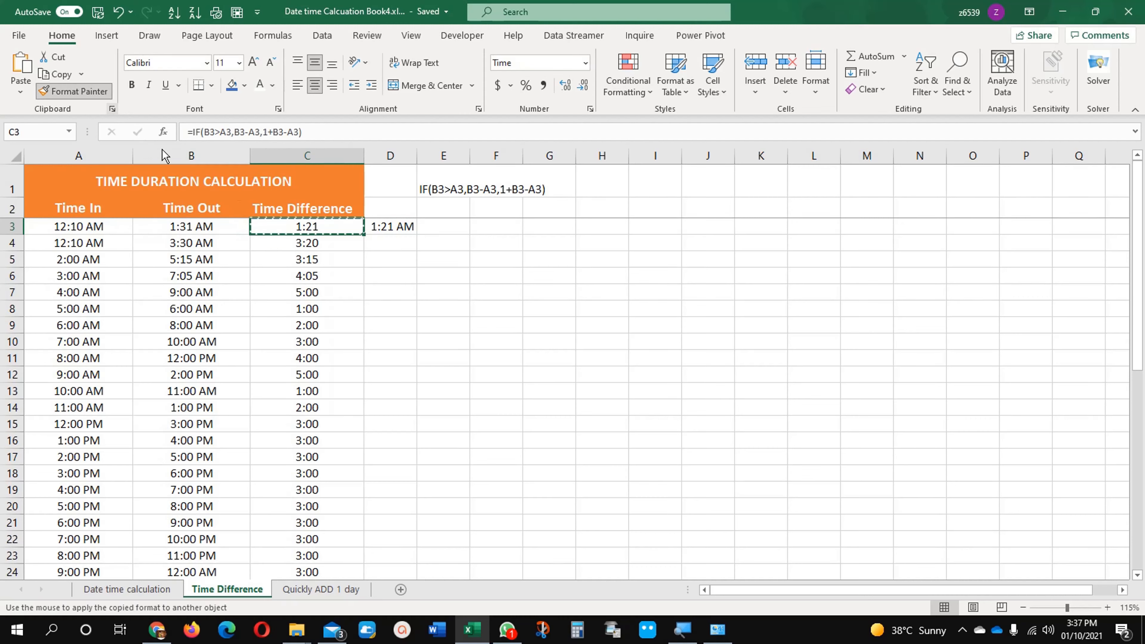
{"action": "left_click", "coordinate": [386, 226]}
Step: Compare the time types for D3 in Format Cells and apply the 13:30 type
{"action": "right_click", "coordinate": [397, 221]}
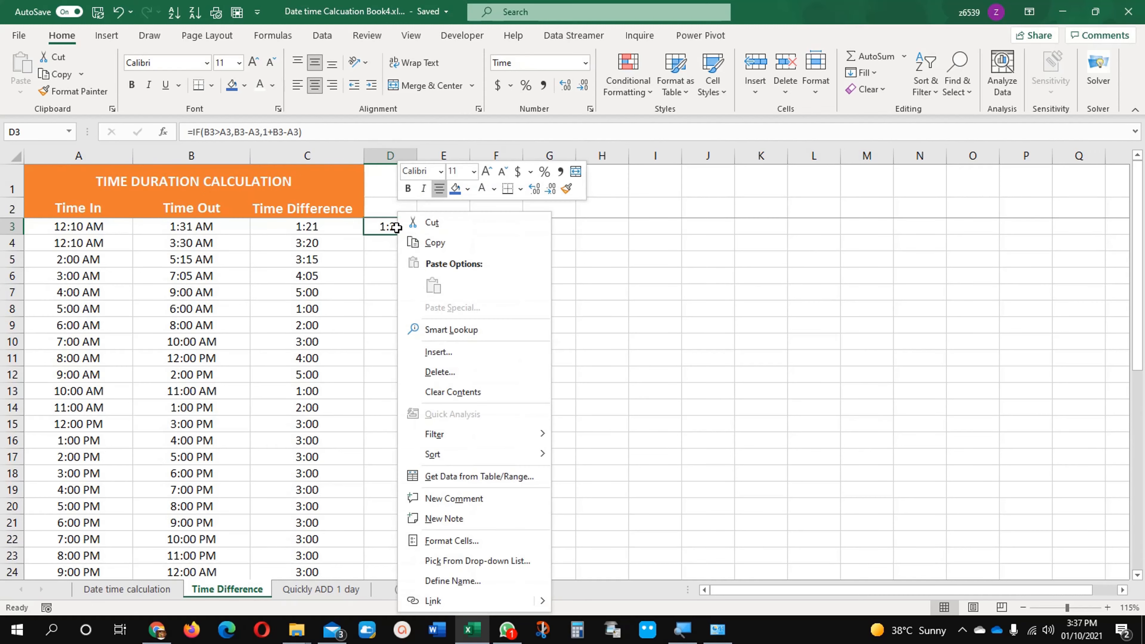
{"action": "left_click", "coordinate": [463, 541]}
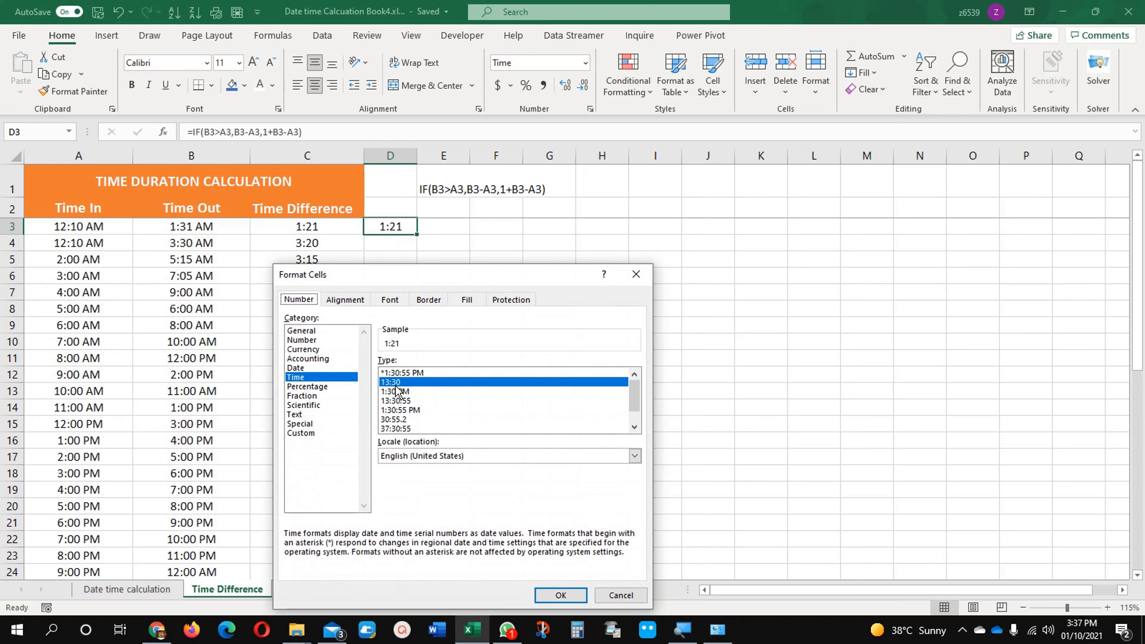
{"action": "left_click", "coordinate": [404, 384]}
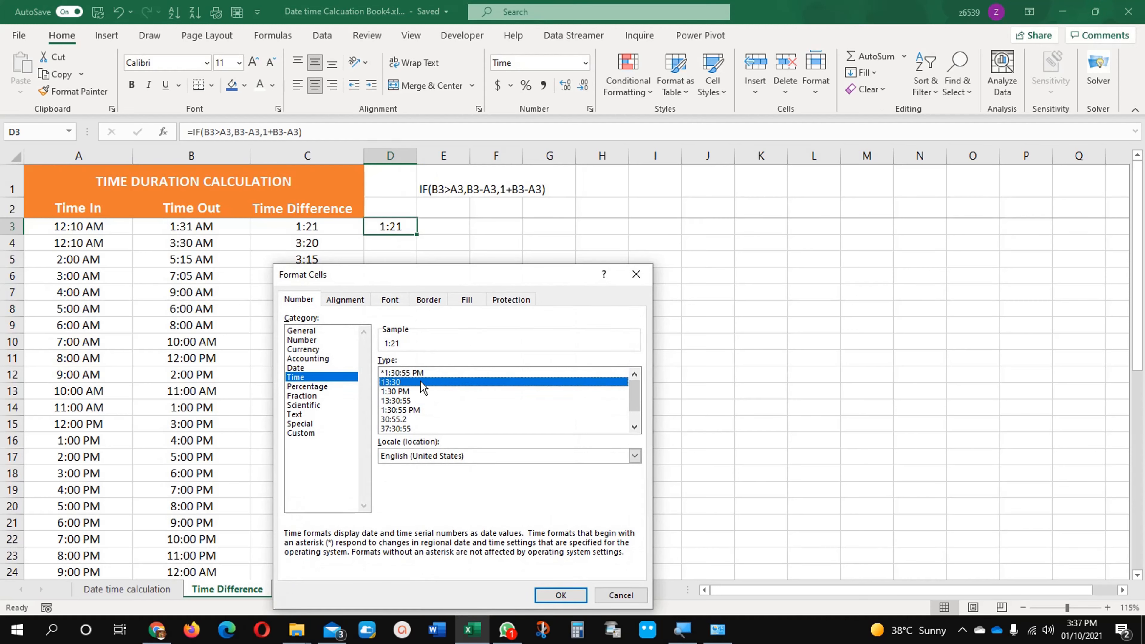
{"action": "left_click", "coordinate": [412, 392]}
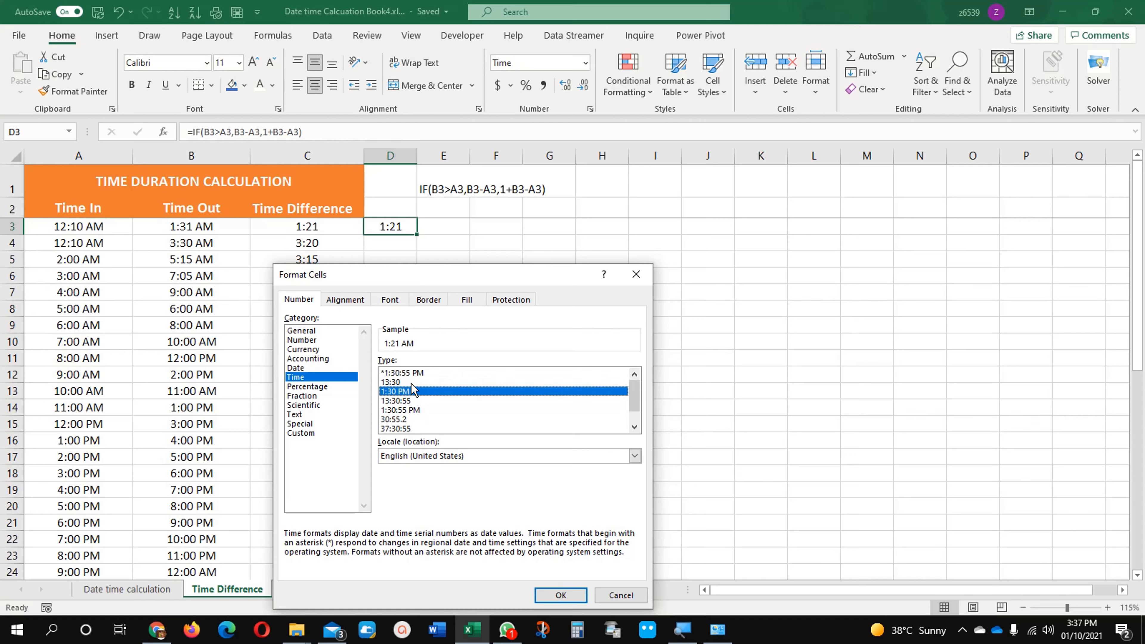
{"action": "left_click", "coordinate": [412, 383]}
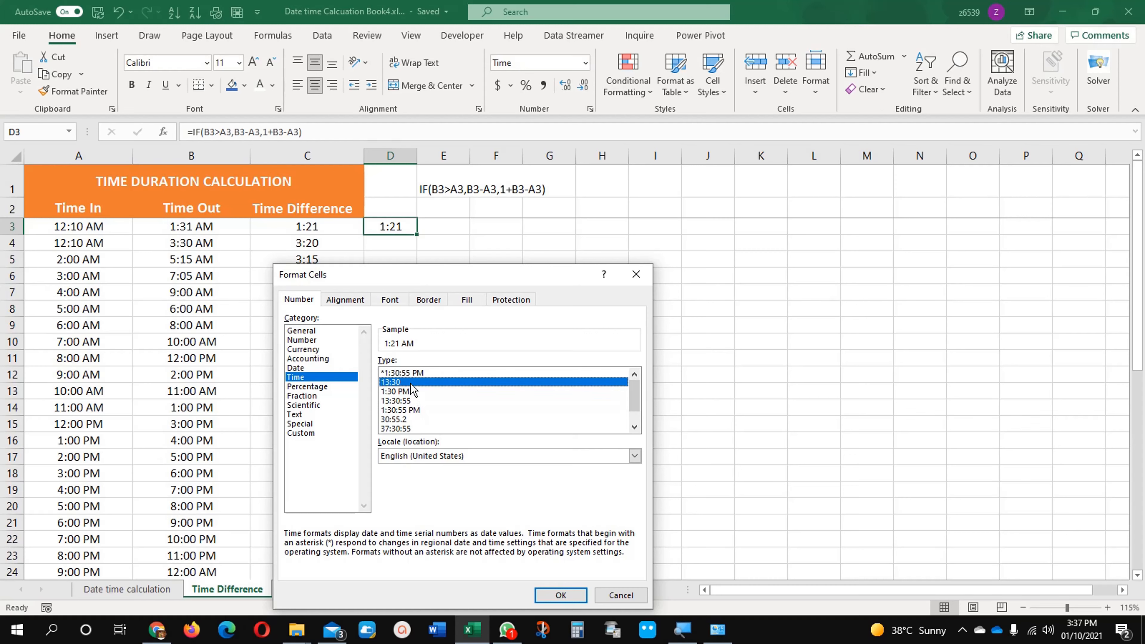
{"action": "left_click", "coordinate": [559, 593]}
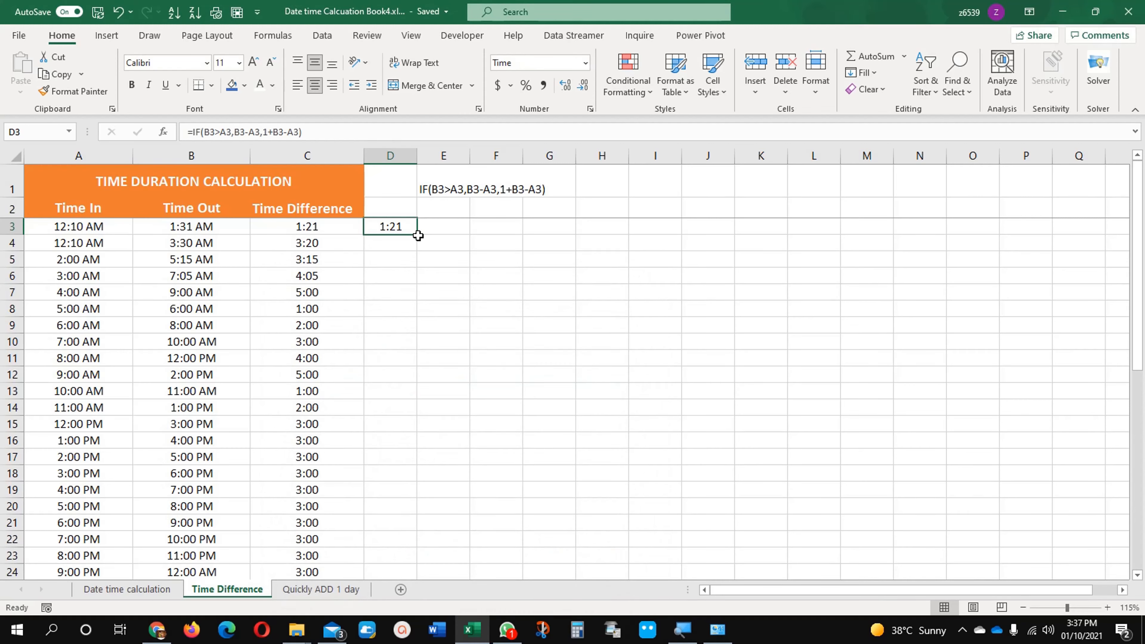
Step: Fill the IF formula from D3 down alongside the table and review the filled time differences
{"action": "double_click", "coordinate": [418, 236]}
{"action": "left_click", "coordinate": [390, 342]}
{"action": "scroll", "coordinate": [392, 349], "scroll_direction": "down", "scroll_amount": 4}
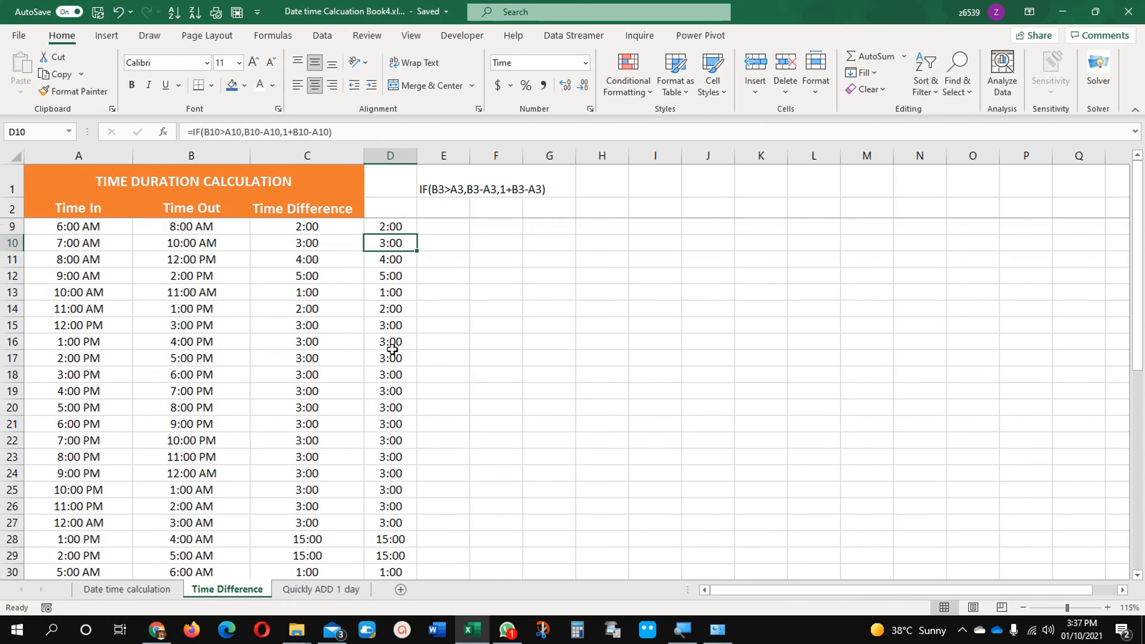
Step: Look at the dates on the Quickly ADD 1 day sheet and at the formula in E3 of the Date time calculation sheet
{"action": "left_click", "coordinate": [334, 589]}
{"action": "left_click", "coordinate": [332, 419]}
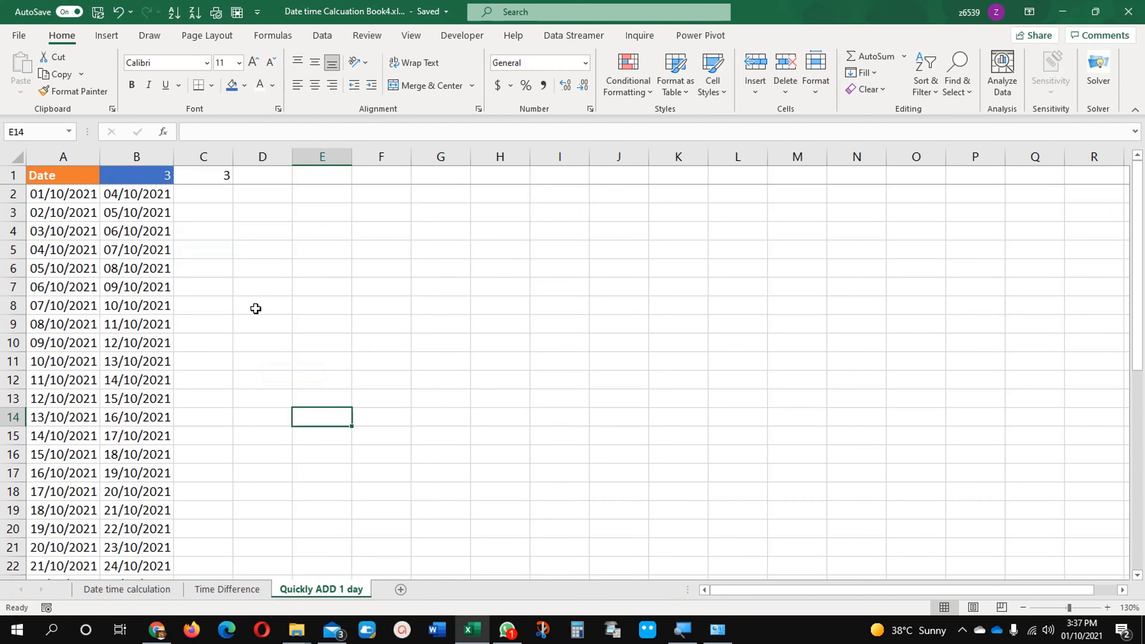
{"action": "left_click", "coordinate": [83, 193]}
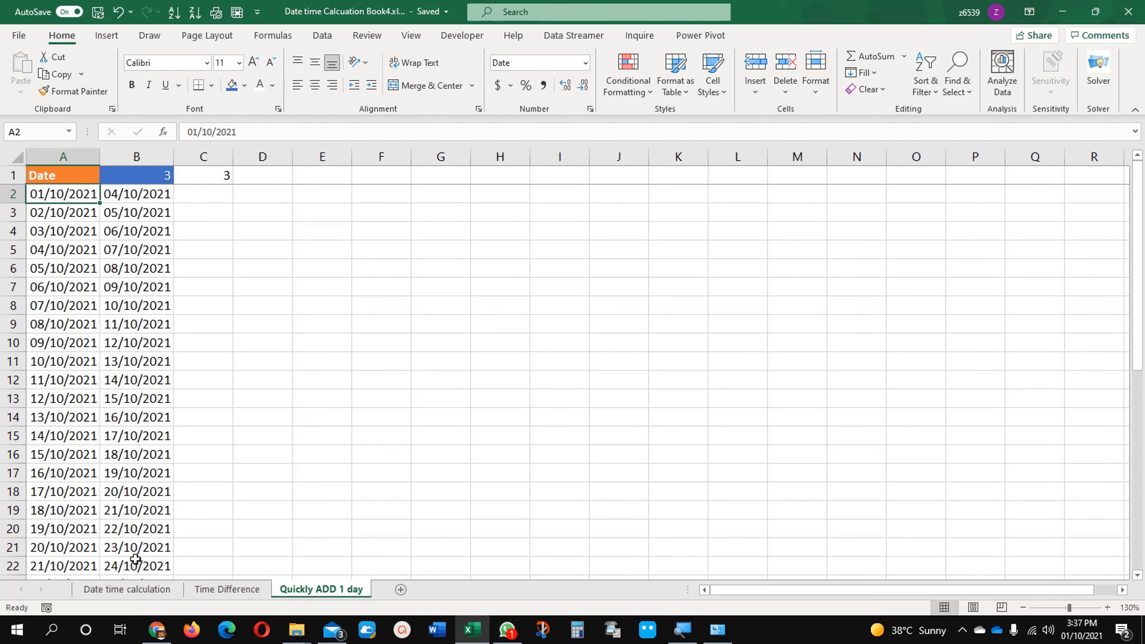
{"action": "left_click", "coordinate": [135, 594]}
{"action": "left_click", "coordinate": [128, 224]}
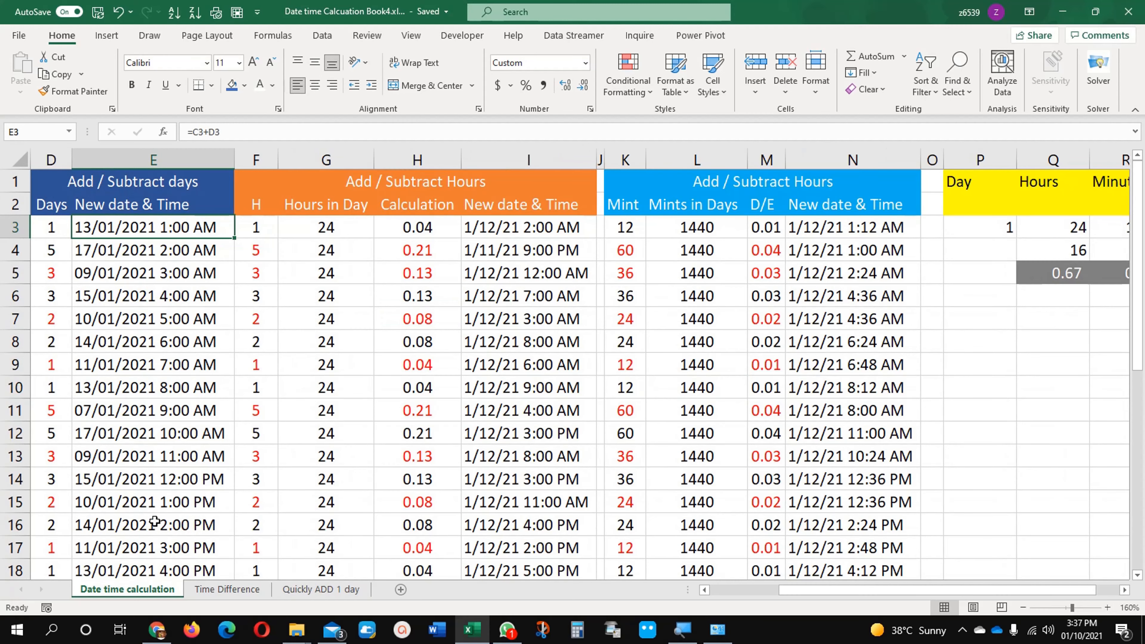
Step: Open the Quickly ADD 1 day sheet and examine its Date column, the day count in B1 and the formula in B2
{"action": "left_click", "coordinate": [321, 589]}
{"action": "left_click", "coordinate": [86, 253]}
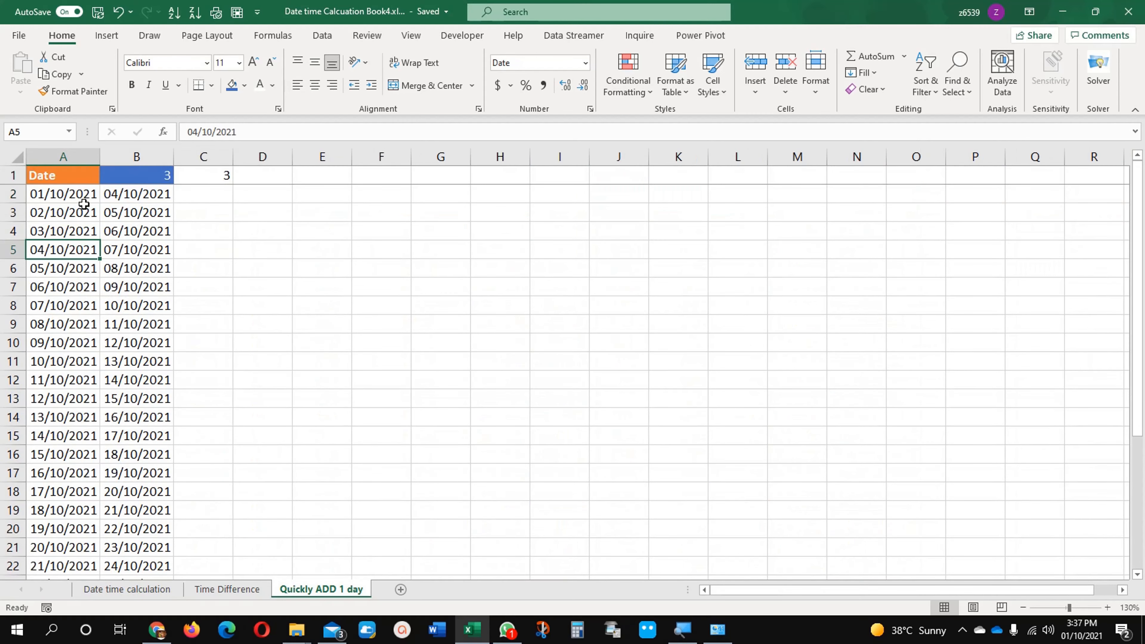
{"action": "left_click", "coordinate": [83, 205]}
{"action": "left_click", "coordinate": [76, 193]}
{"action": "left_click", "coordinate": [132, 180]}
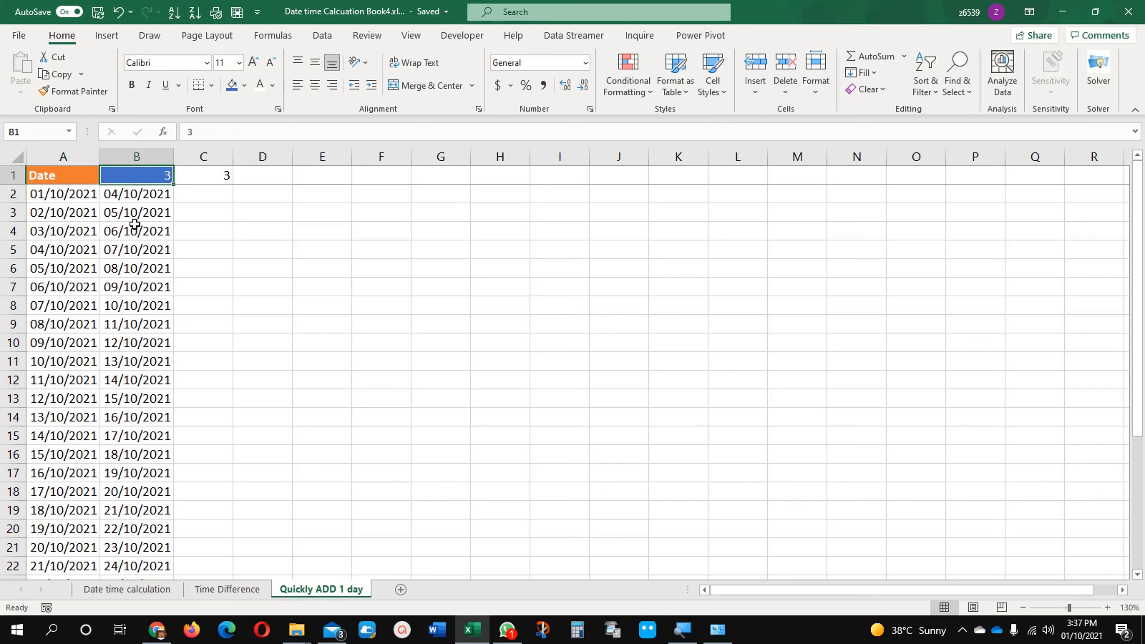
{"action": "left_click", "coordinate": [141, 192]}
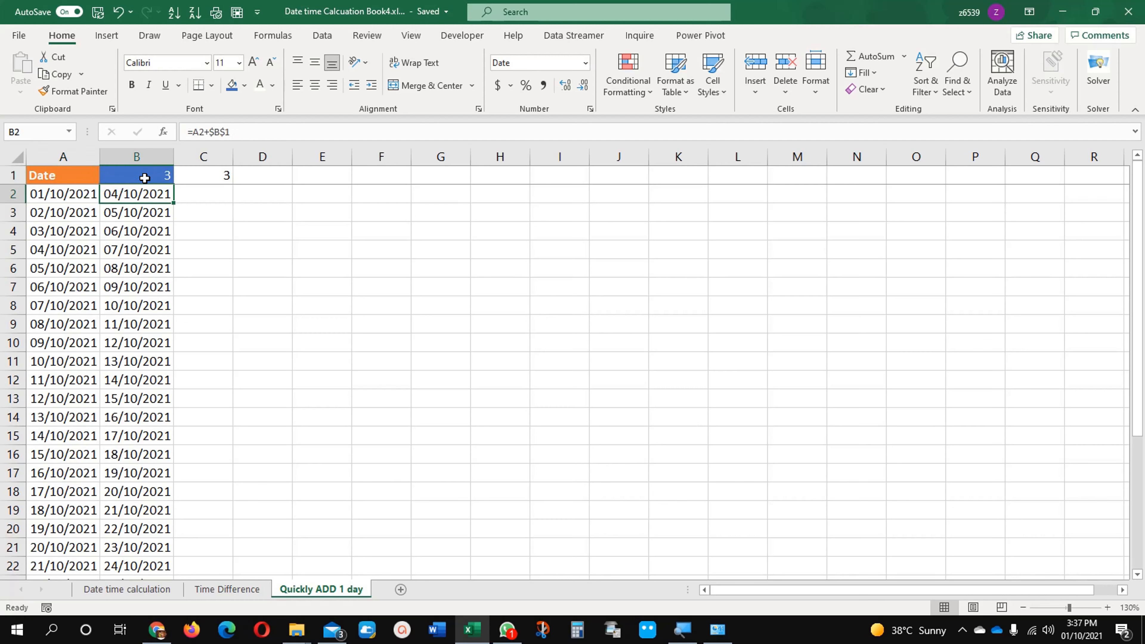
{"action": "left_click", "coordinate": [144, 178]}
Step: Delete the calculated dates in column B from B2 down
{"action": "left_click", "coordinate": [140, 197]}
{"action": "key", "text": "ctrl+shift+Down"}
{"action": "key", "text": "Delete"}
{"action": "scroll", "coordinate": [138, 209], "scroll_direction": "up", "scroll_amount": 3}
Step: Enter =A2+$B$1 in B2, with the reference to the day count made absolute
{"action": "left_click", "coordinate": [145, 197]}
{"action": "type", "text": "="}
{"action": "left_click", "coordinate": [71, 194]}
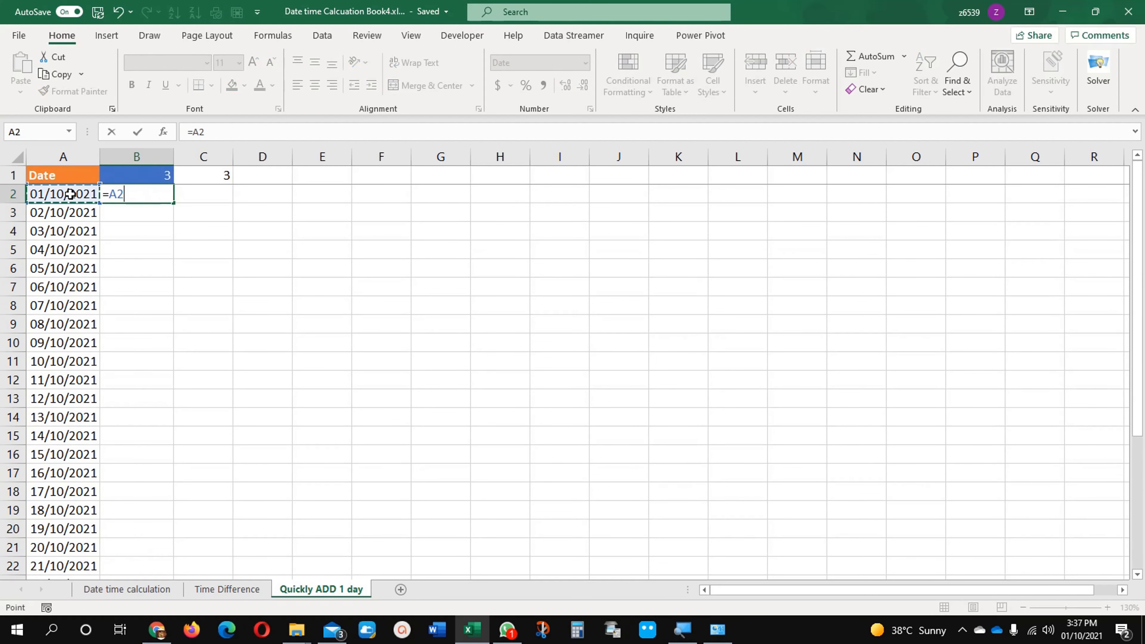
{"action": "type", "text": "+"}
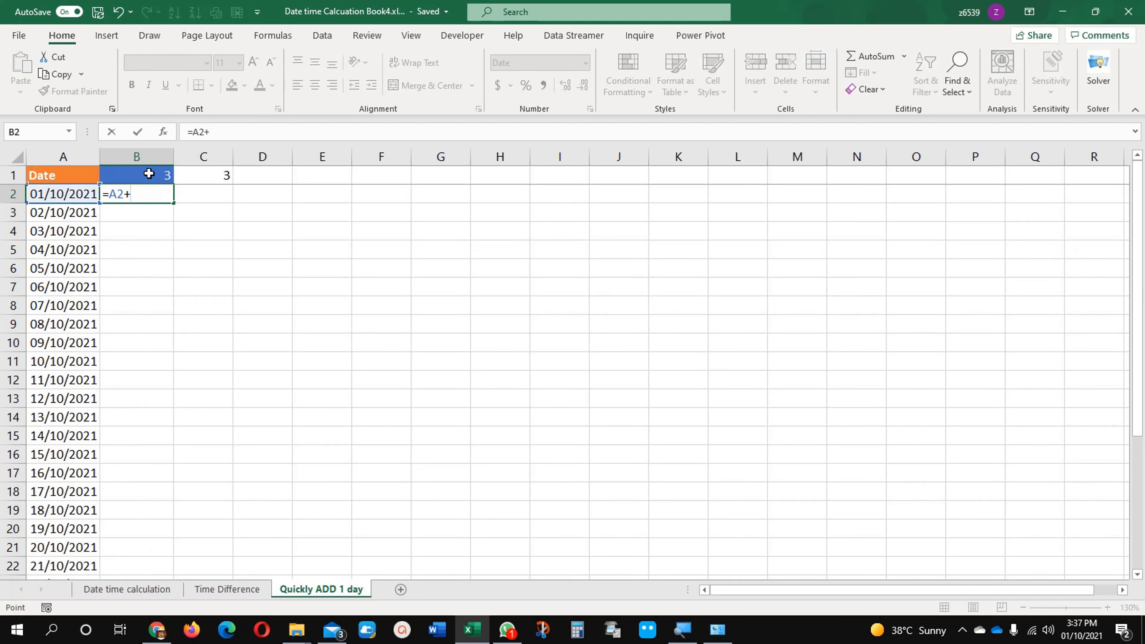
{"action": "left_click", "coordinate": [148, 173]}
{"action": "key", "text": "F4"}
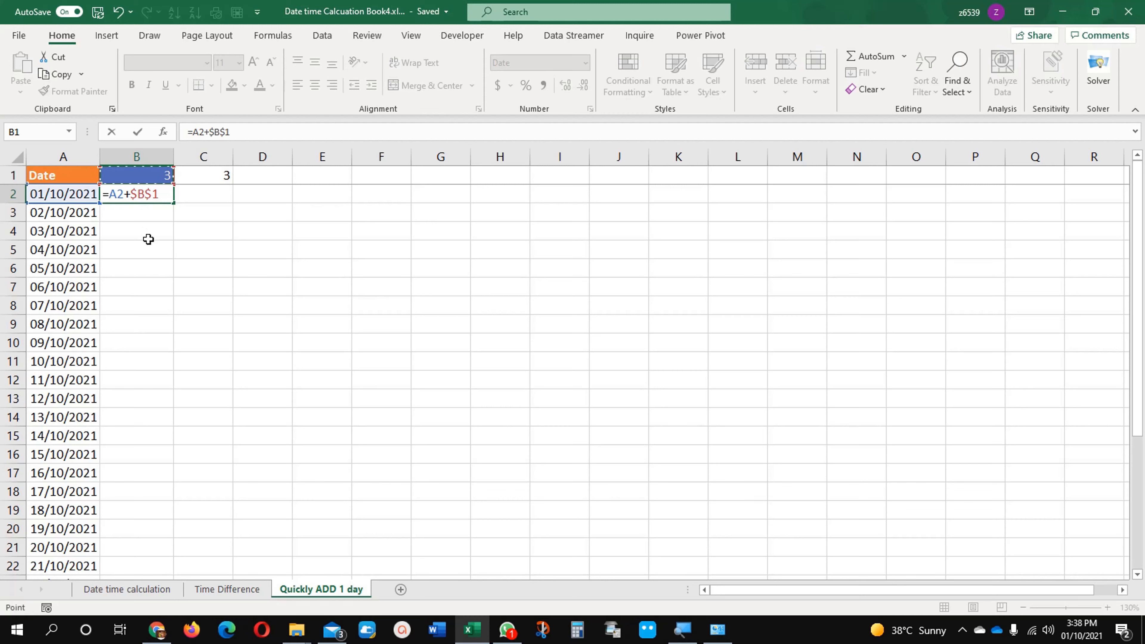
{"action": "key", "text": "Return"}
Step: Fill the formula in B2 down column B alongside all the listed dates
{"action": "left_click", "coordinate": [155, 194]}
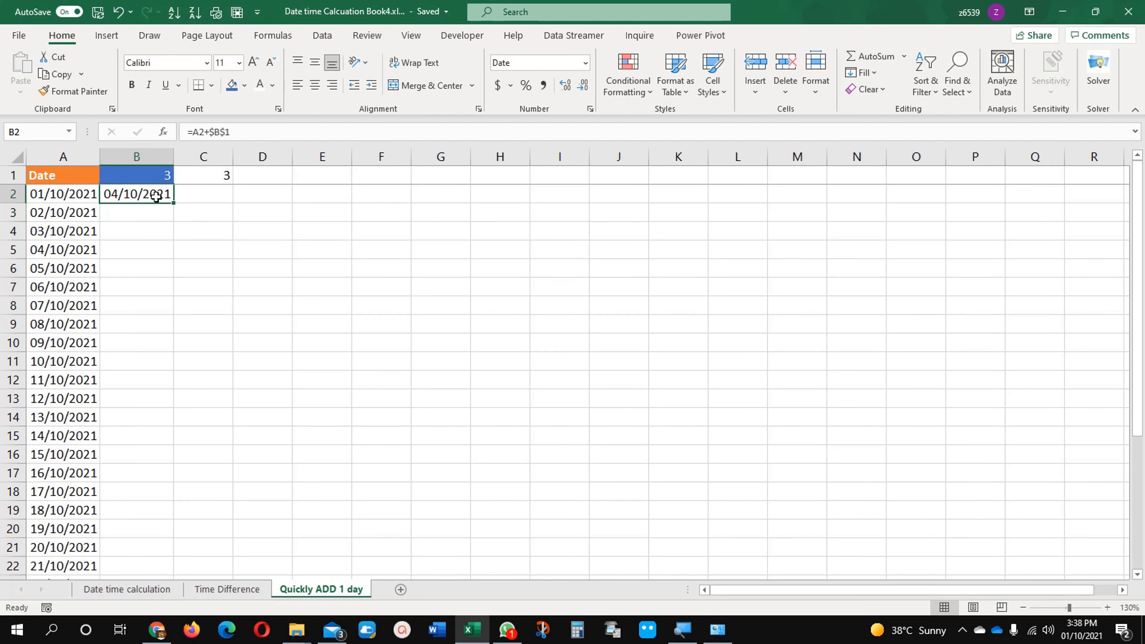
{"action": "double_click", "coordinate": [174, 204]}
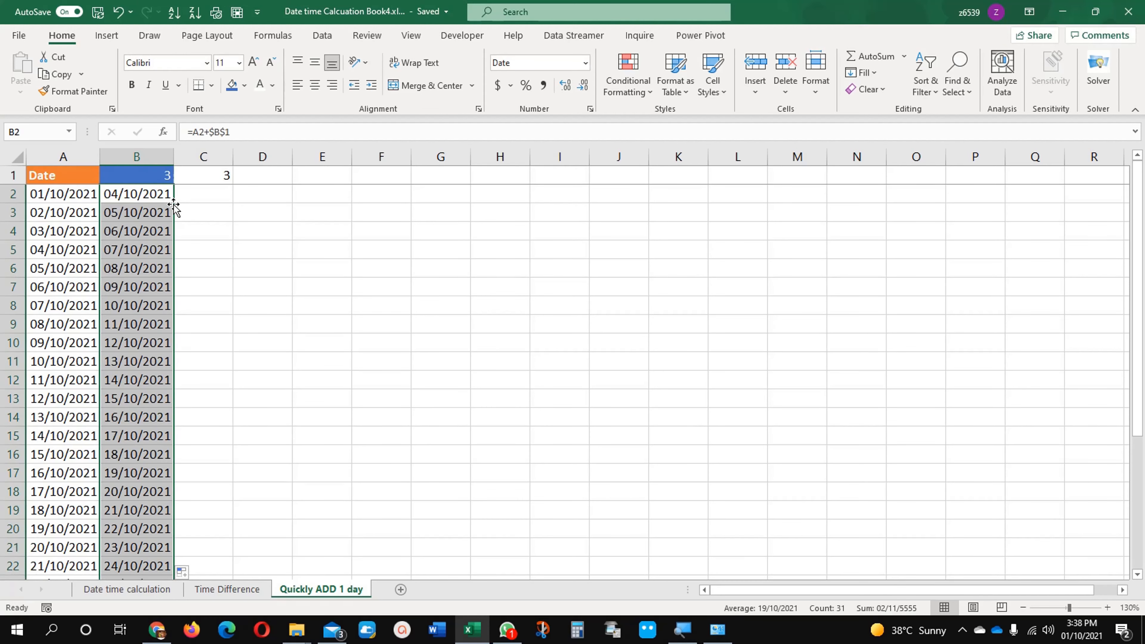
{"action": "left_click", "coordinate": [212, 230]}
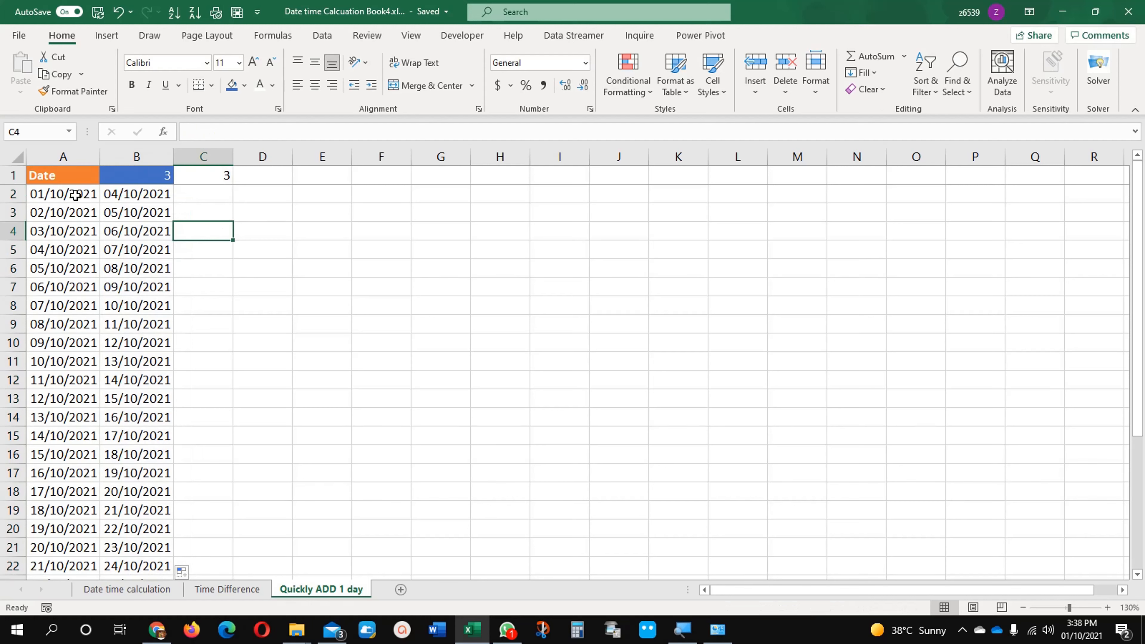
Step: Set the number of days in C1 to 5
{"action": "left_click_drag", "start_coordinate": [67, 196], "coordinate": [56, 552]}
{"action": "left_click", "coordinate": [63, 436]}
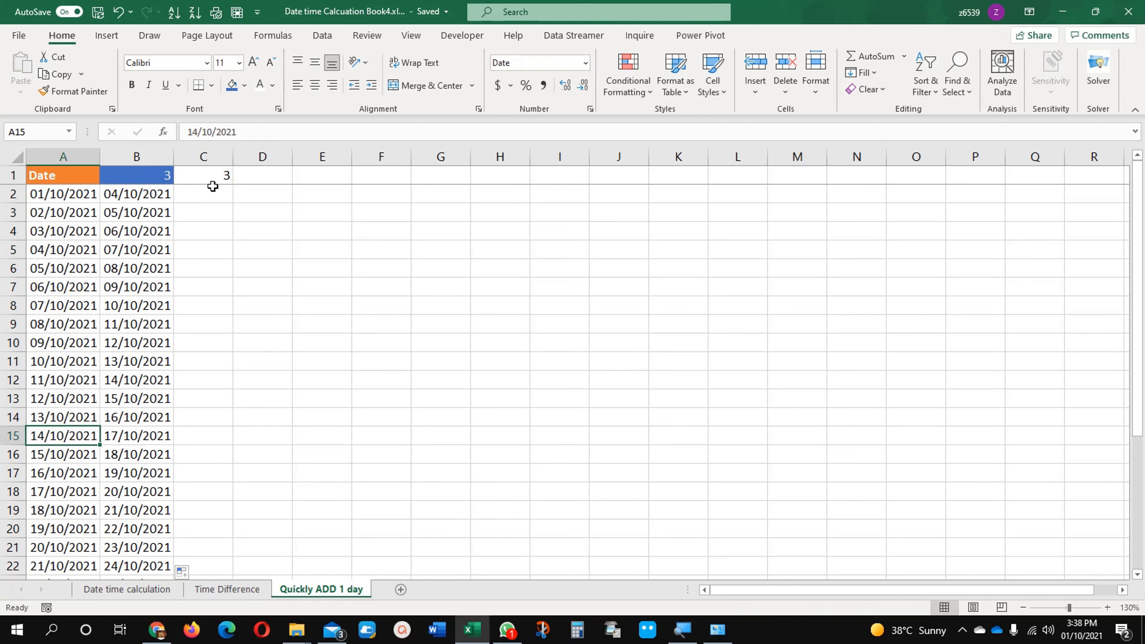
{"action": "left_click", "coordinate": [218, 178]}
{"action": "type", "text": "5"}
{"action": "key", "text": "Return"}
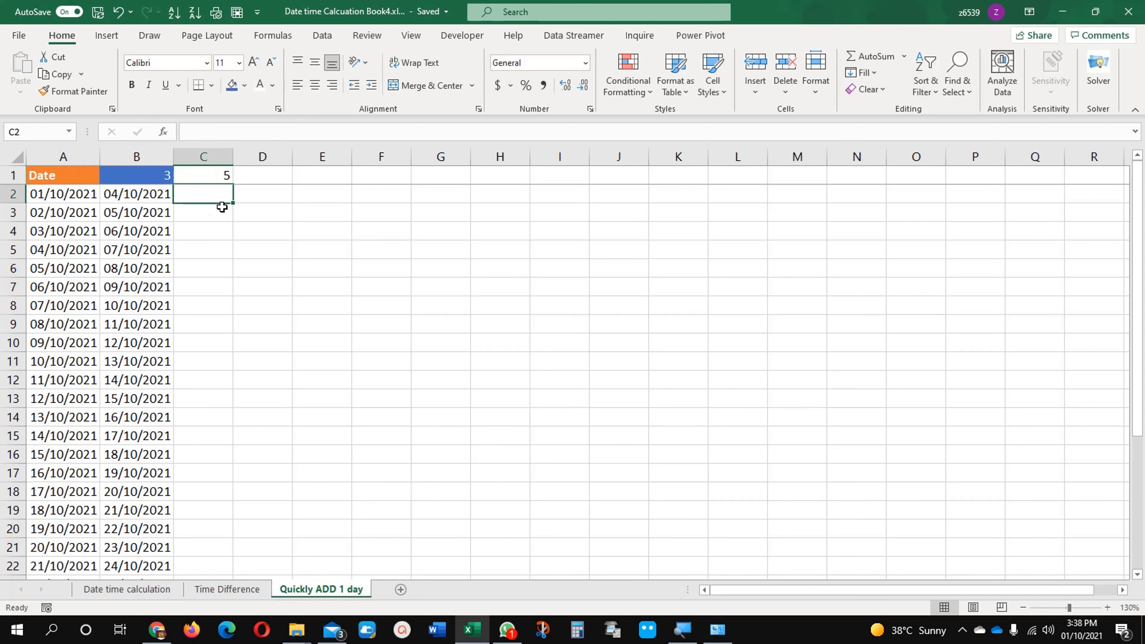
Step: Copy the 5 in C1 and paste it onto all the dates in column A as Values with the Add operation
{"action": "left_click", "coordinate": [67, 194]}
{"action": "left_click_drag", "start_coordinate": [67, 194], "coordinate": [57, 566]}
{"action": "left_click", "coordinate": [45, 431]}
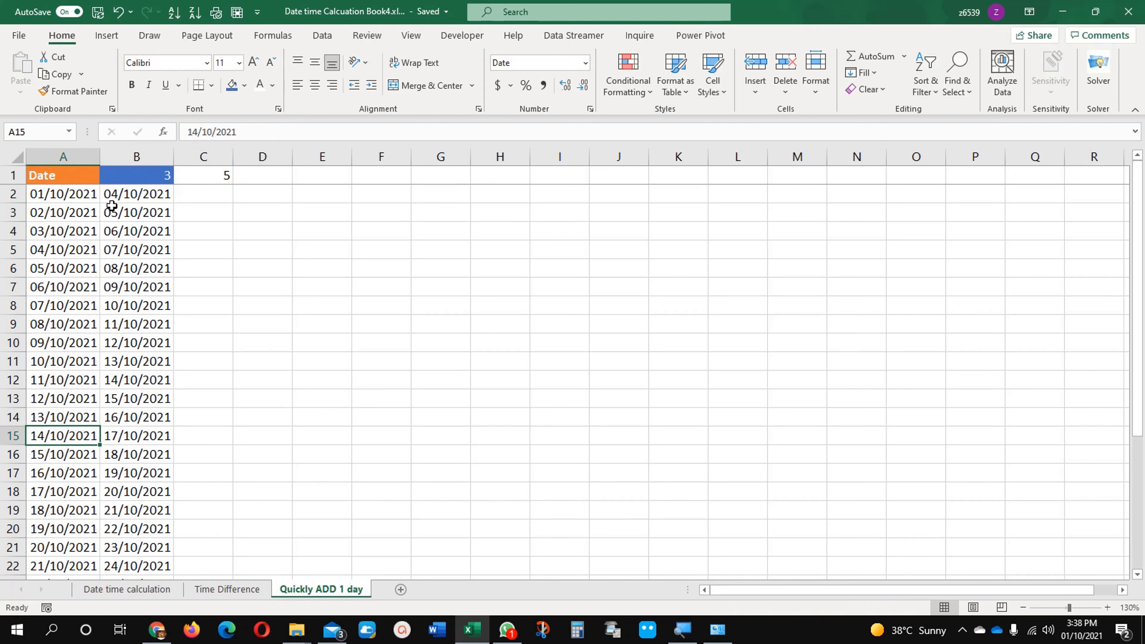
{"action": "left_click", "coordinate": [208, 176]}
{"action": "key", "text": "ctrl+c"}
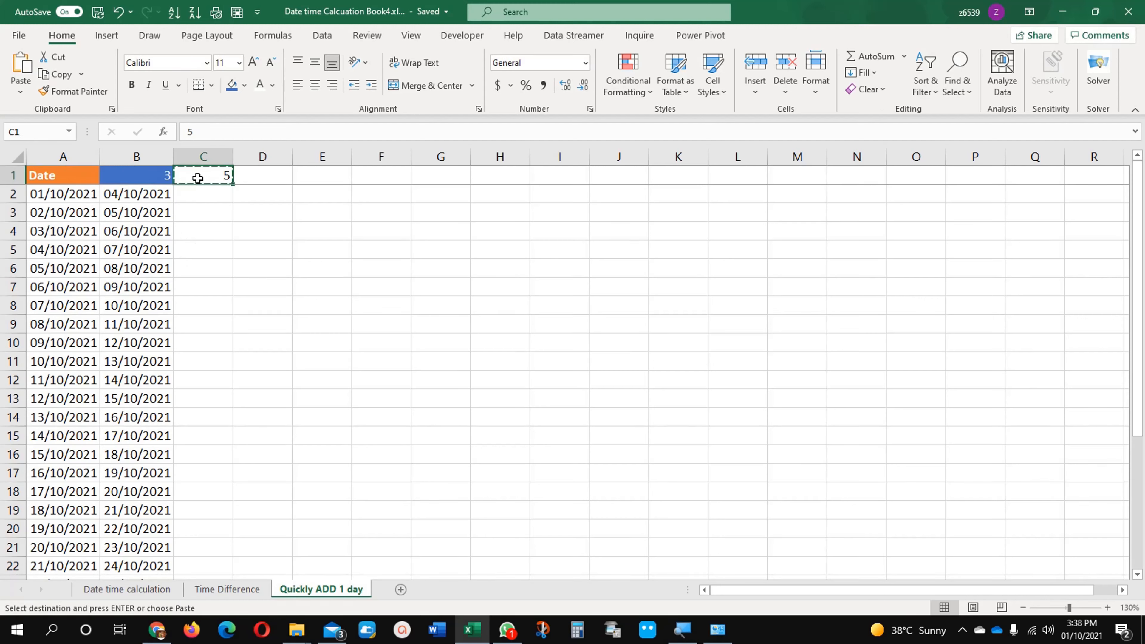
{"action": "left_click", "coordinate": [71, 193], "text": "ctrl"}
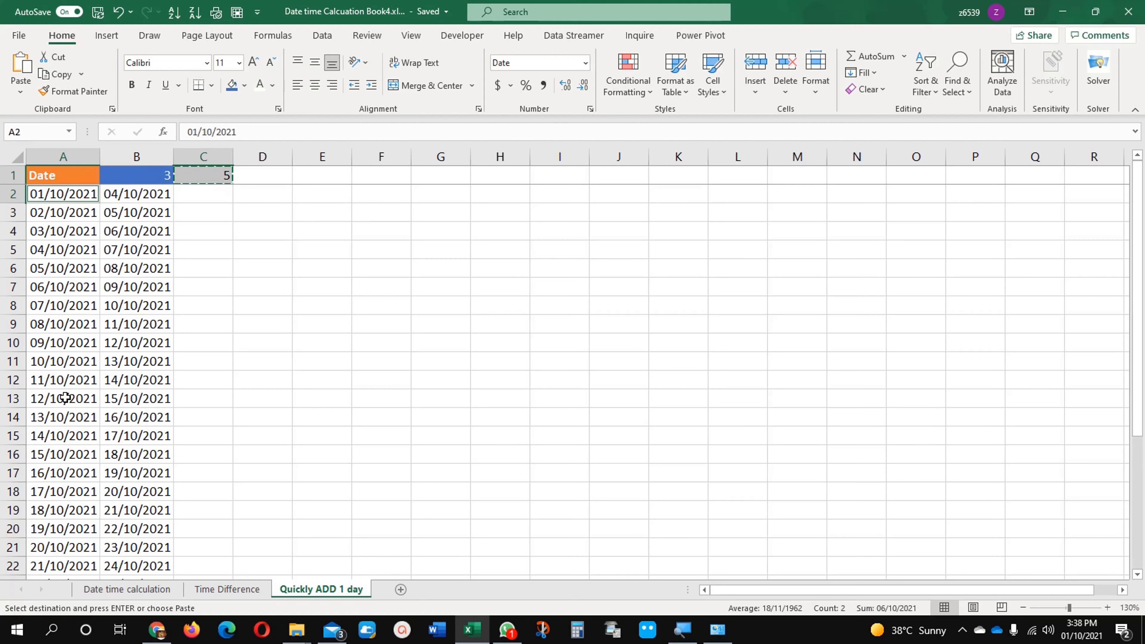
{"action": "key", "text": "ctrl+shift+Down"}
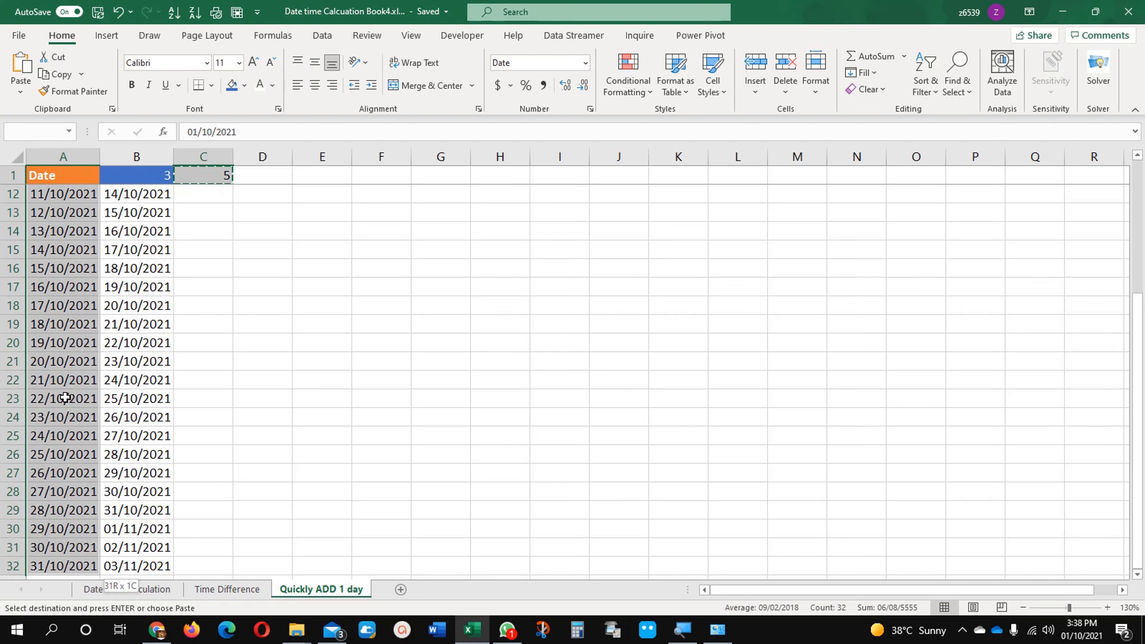
{"action": "right_click", "coordinate": [64, 287]}
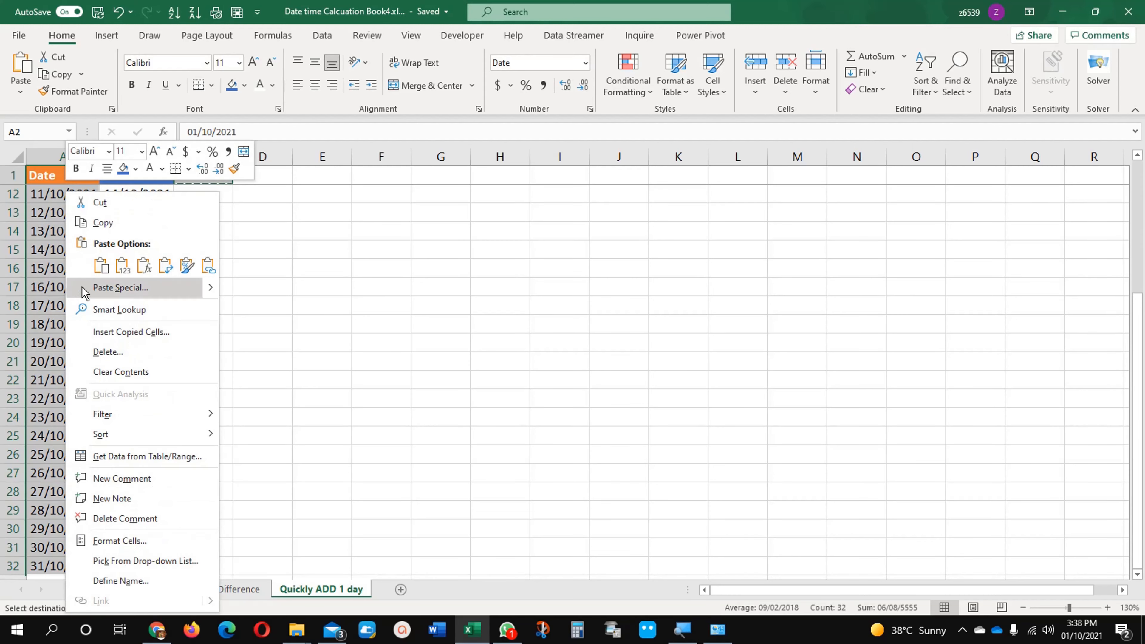
{"action": "left_click", "coordinate": [108, 287]}
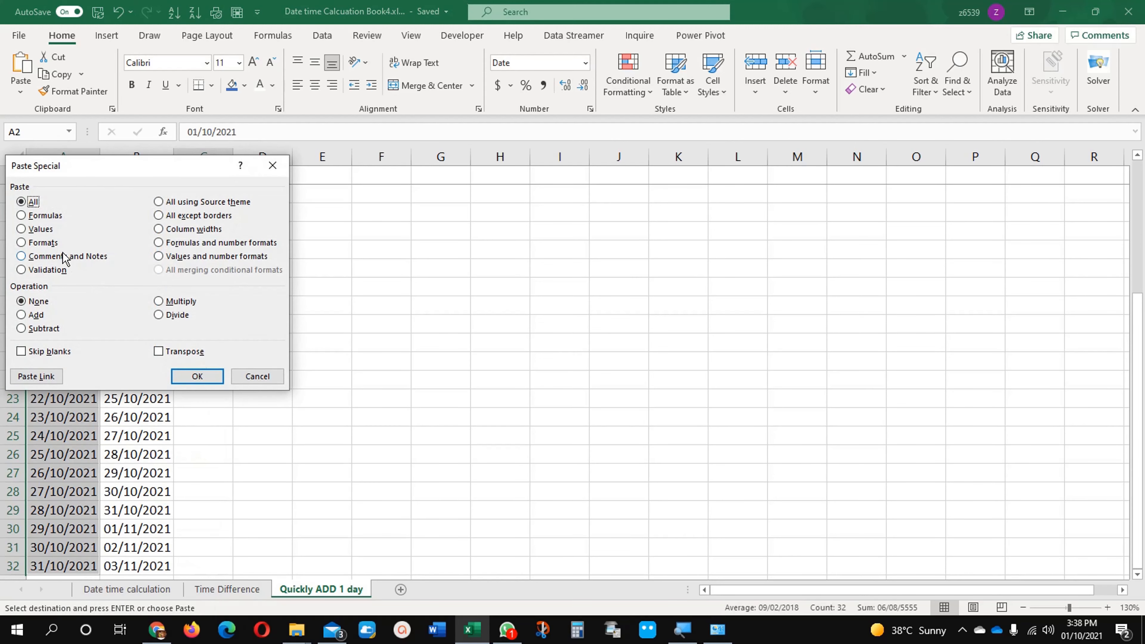
{"action": "left_click_drag", "start_coordinate": [76, 174], "coordinate": [362, 211]}
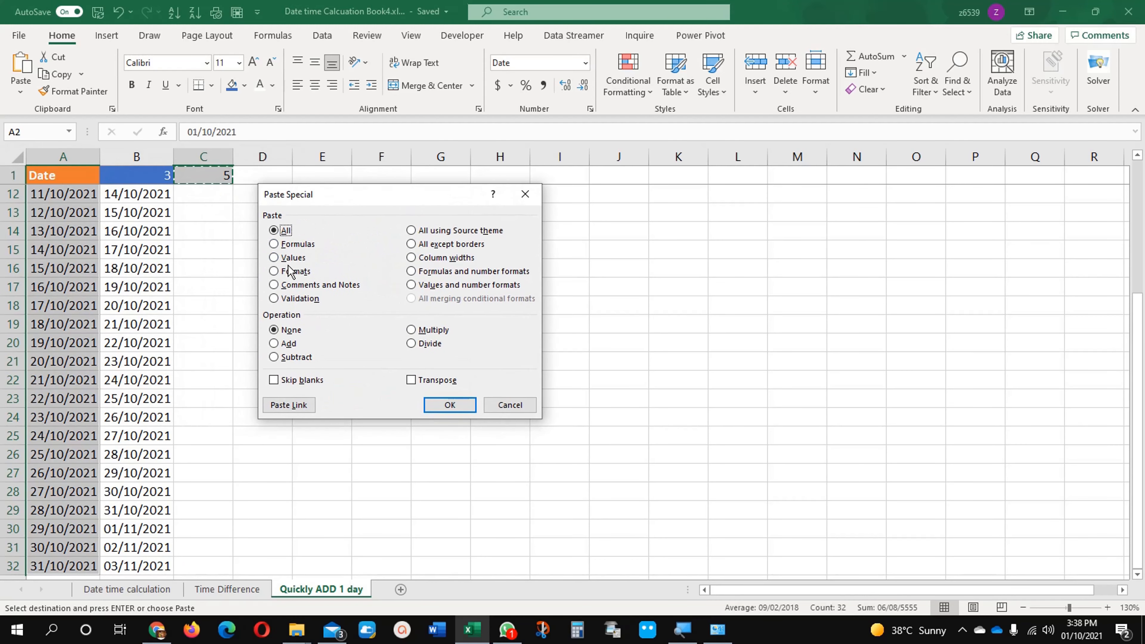
{"action": "left_click", "coordinate": [289, 257]}
{"action": "left_click", "coordinate": [287, 345]}
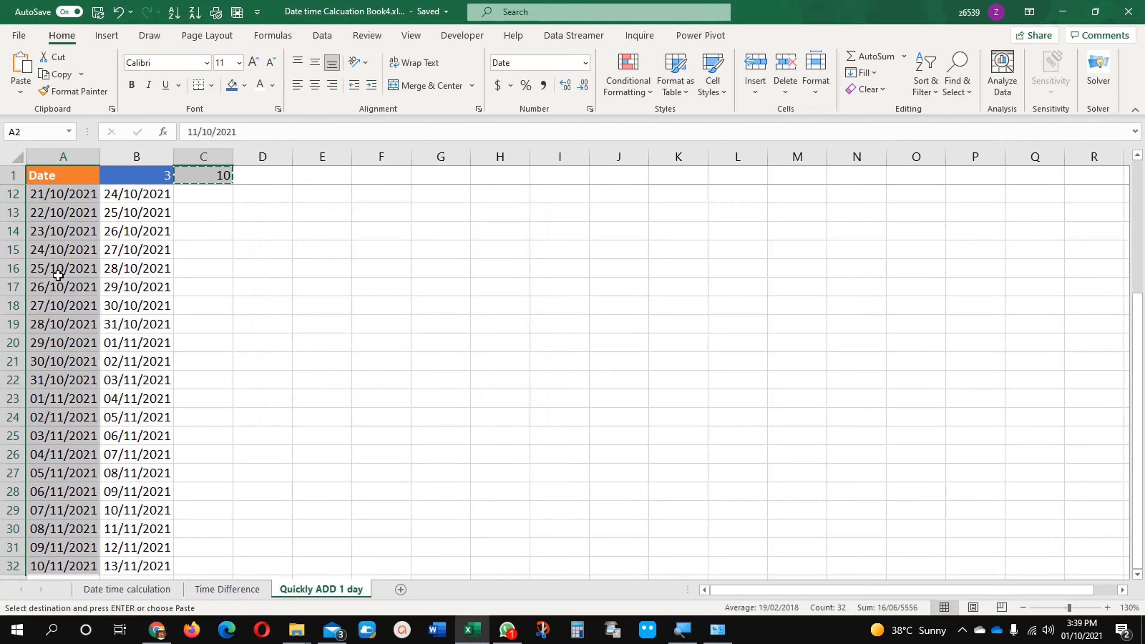
Step: Try to subtract the copied C1 value from the column A dates using Paste Special with All and Subtract, and undo it
{"action": "right_click", "coordinate": [53, 190]}
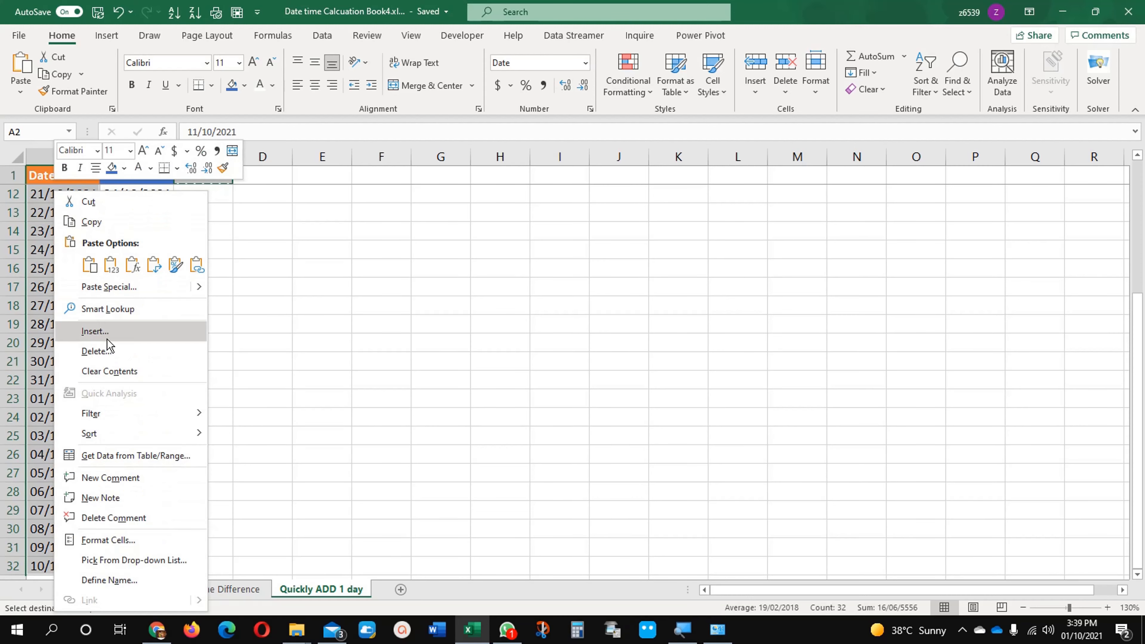
{"action": "left_click", "coordinate": [115, 286]}
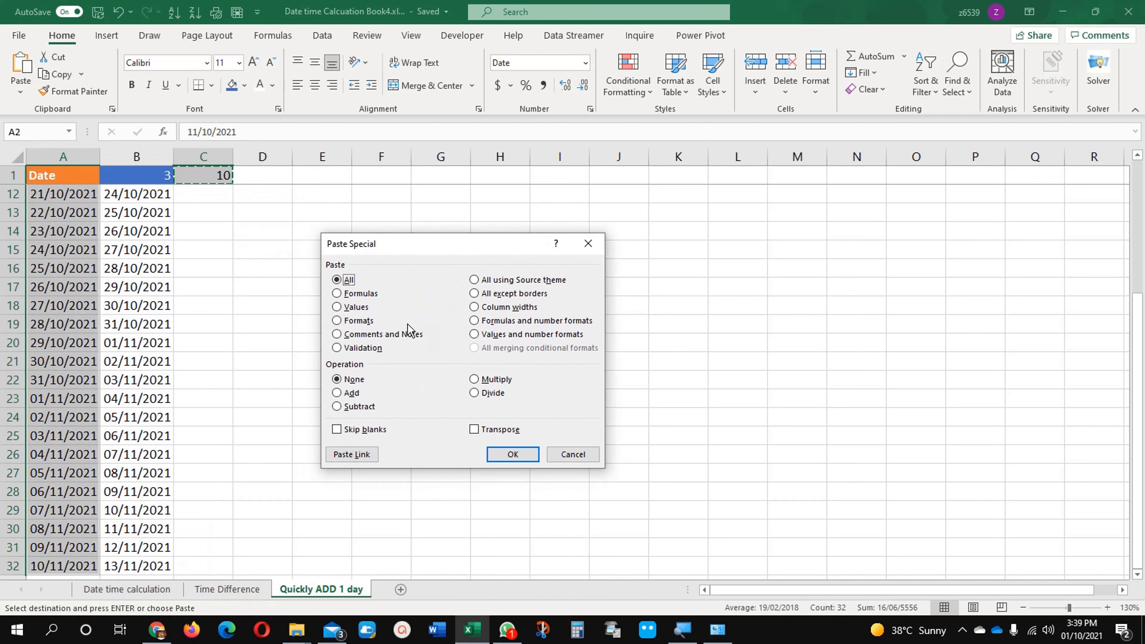
{"action": "left_click", "coordinate": [359, 406]}
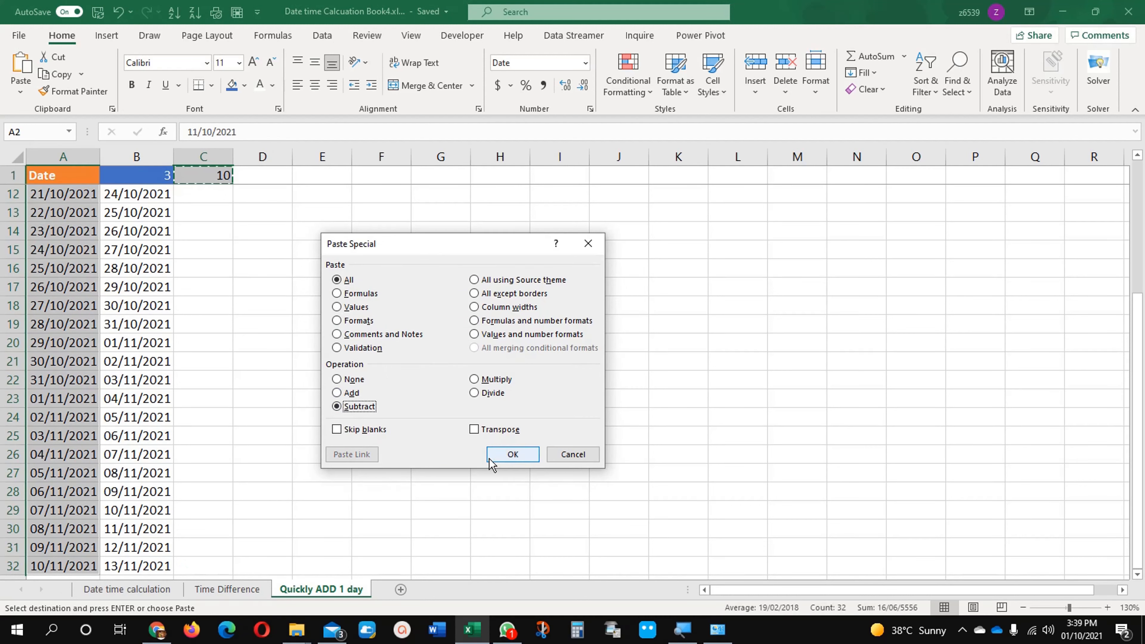
{"action": "left_click", "coordinate": [500, 455]}
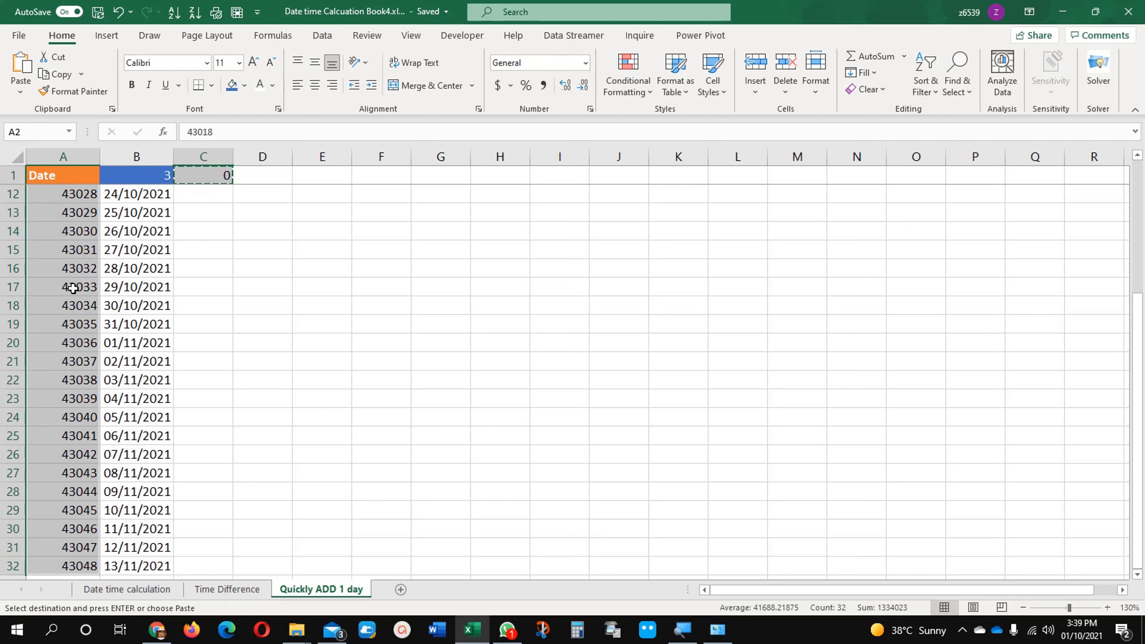
{"action": "key", "text": "ctrl+z"}
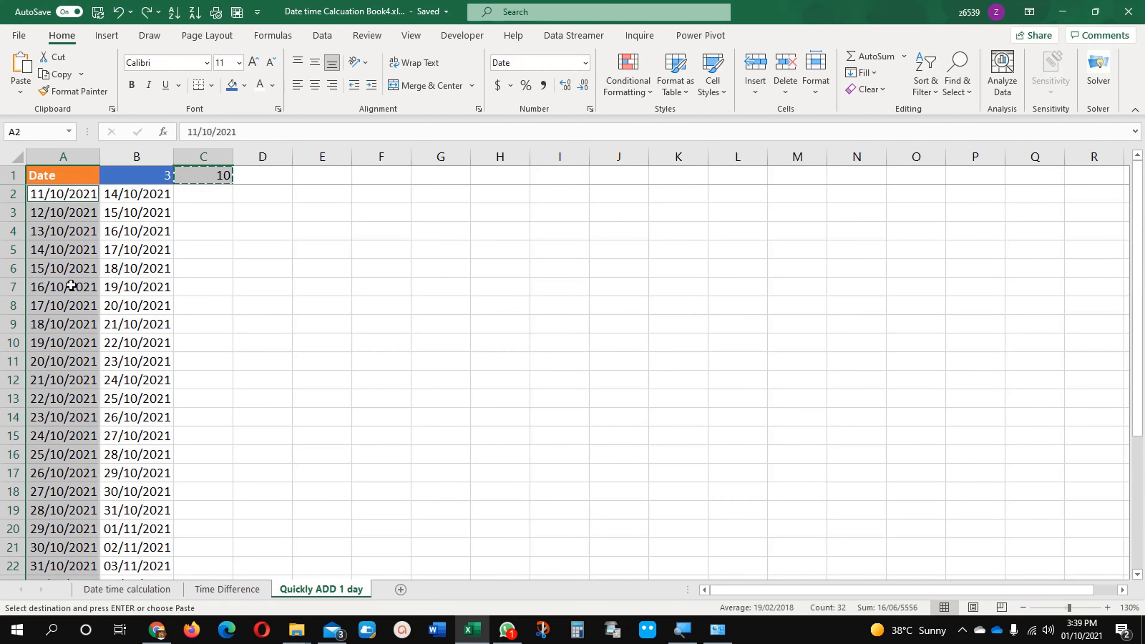
Step: Subtract the copied C1 value from the selected dates in column A using Paste Special with Values and Subtract
{"action": "right_click", "coordinate": [71, 285]}
{"action": "left_click", "coordinate": [108, 288]}
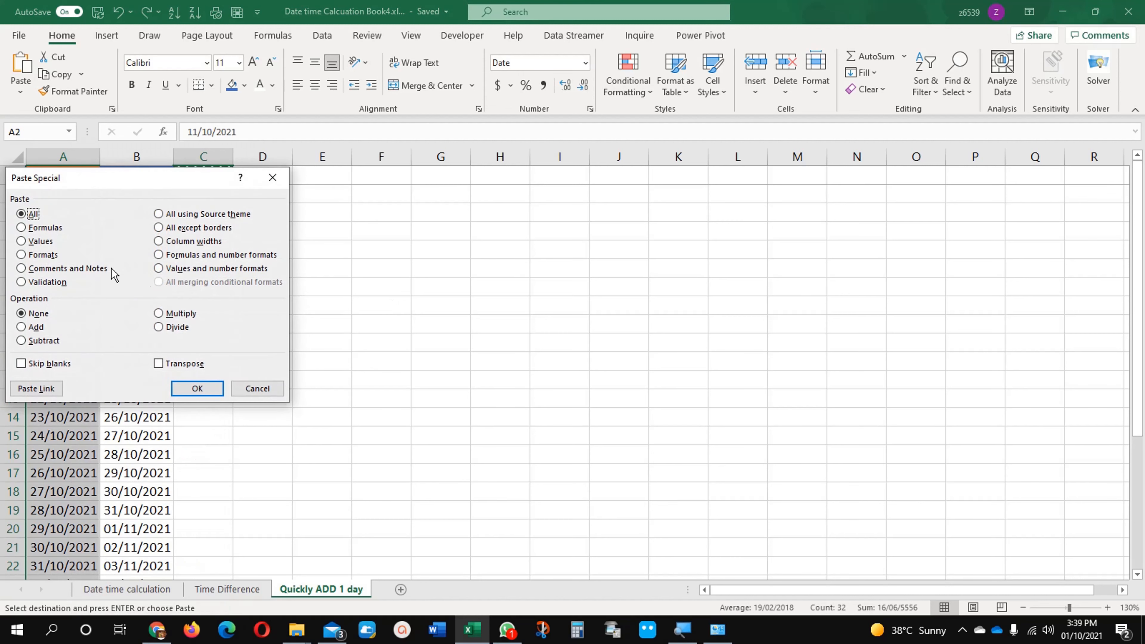
{"action": "left_click", "coordinate": [49, 243]}
{"action": "left_click_drag", "start_coordinate": [118, 194], "coordinate": [436, 222]}
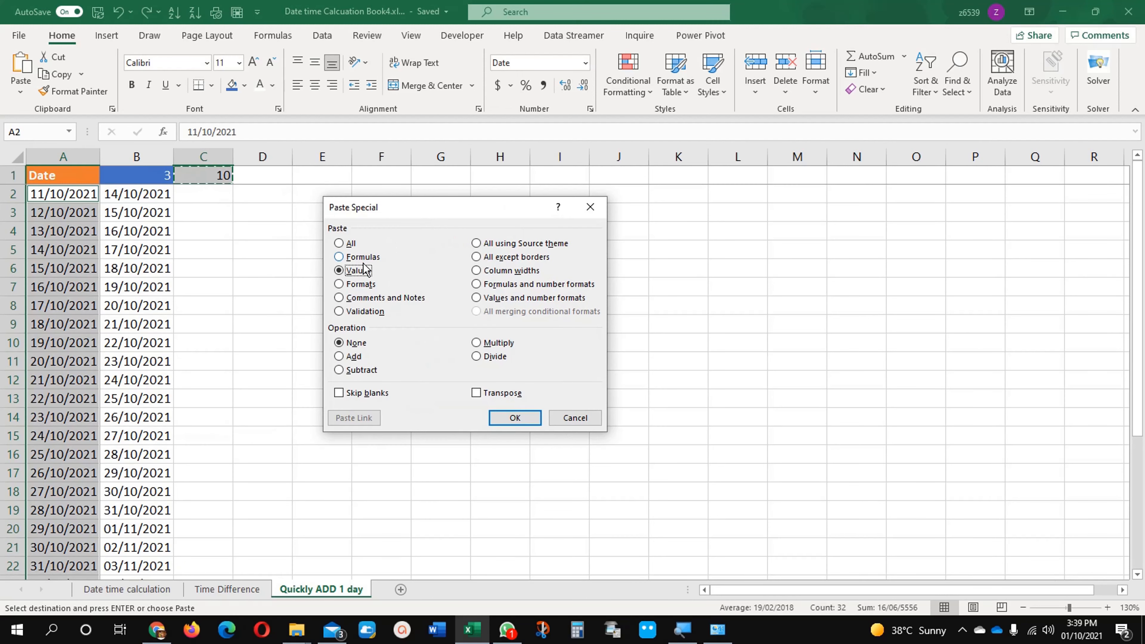
{"action": "left_click", "coordinate": [354, 371]}
{"action": "left_click", "coordinate": [512, 420]}
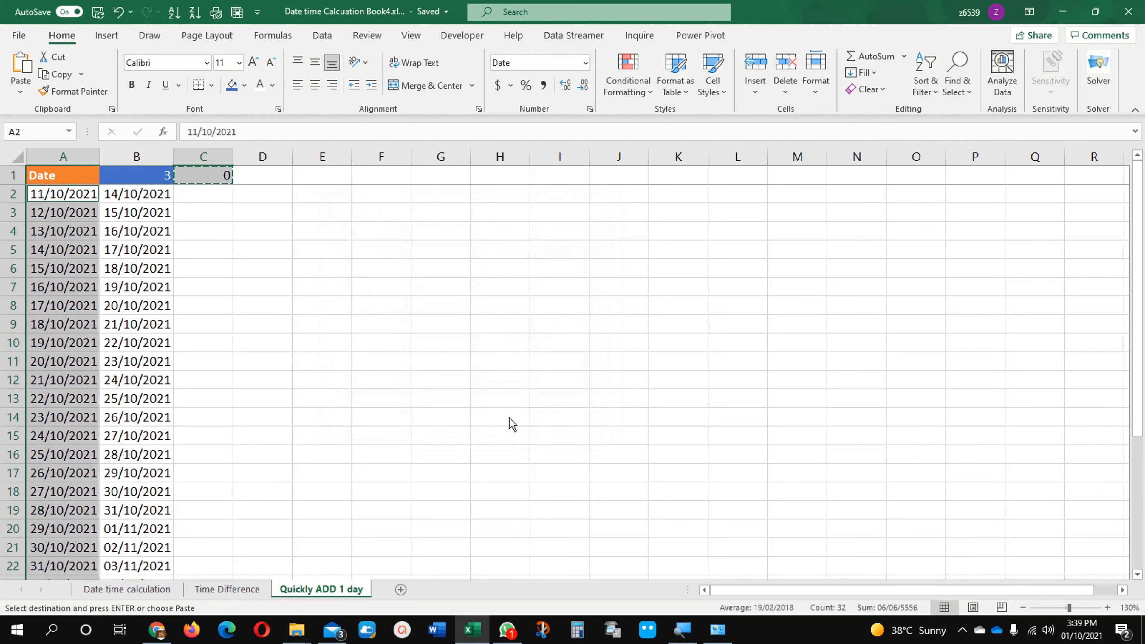
{"action": "left_click", "coordinate": [141, 284]}
{"action": "left_click", "coordinate": [68, 231]}
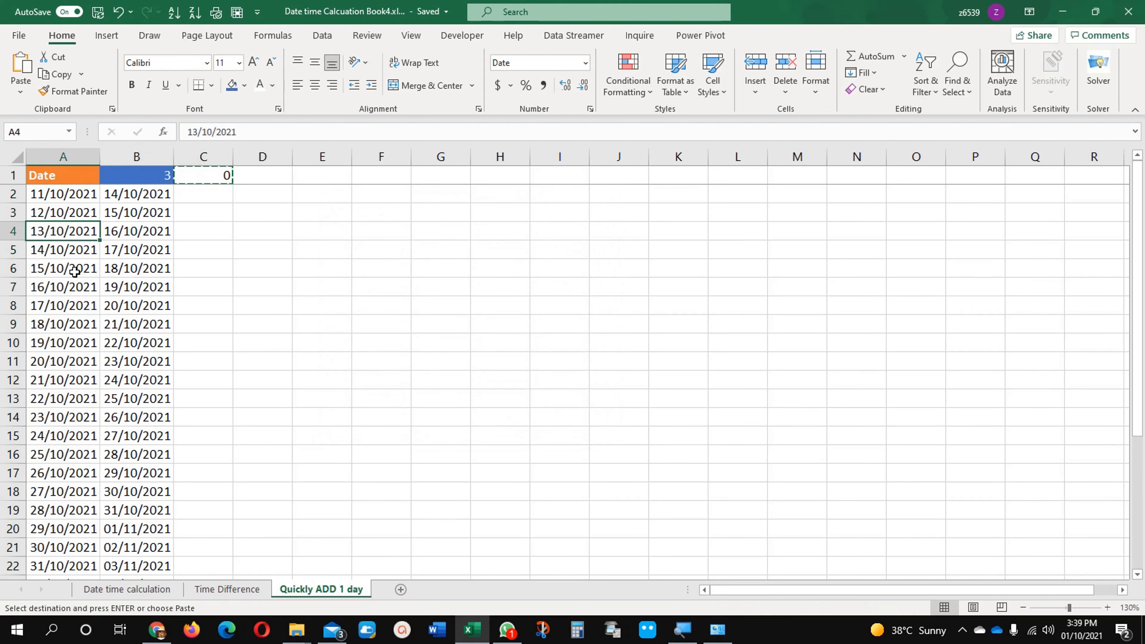
Step: Set the number of days in C1 to 10
{"action": "left_click", "coordinate": [192, 175]}
{"action": "type", "text": "10"}
{"action": "key", "text": "Return"}
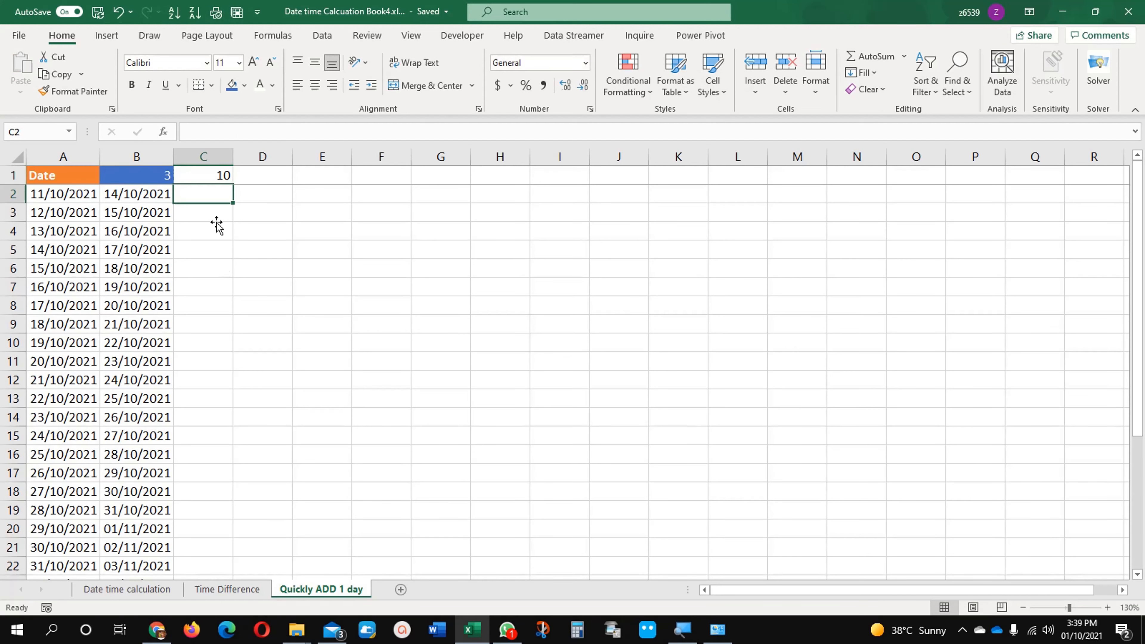
{"action": "left_click", "coordinate": [225, 281]}
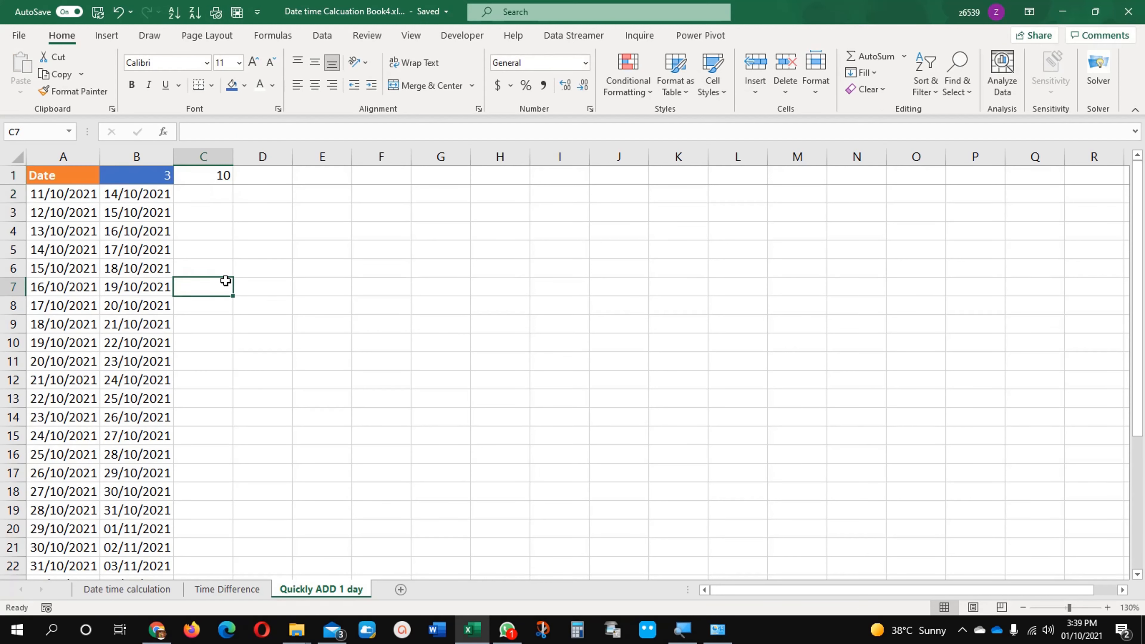